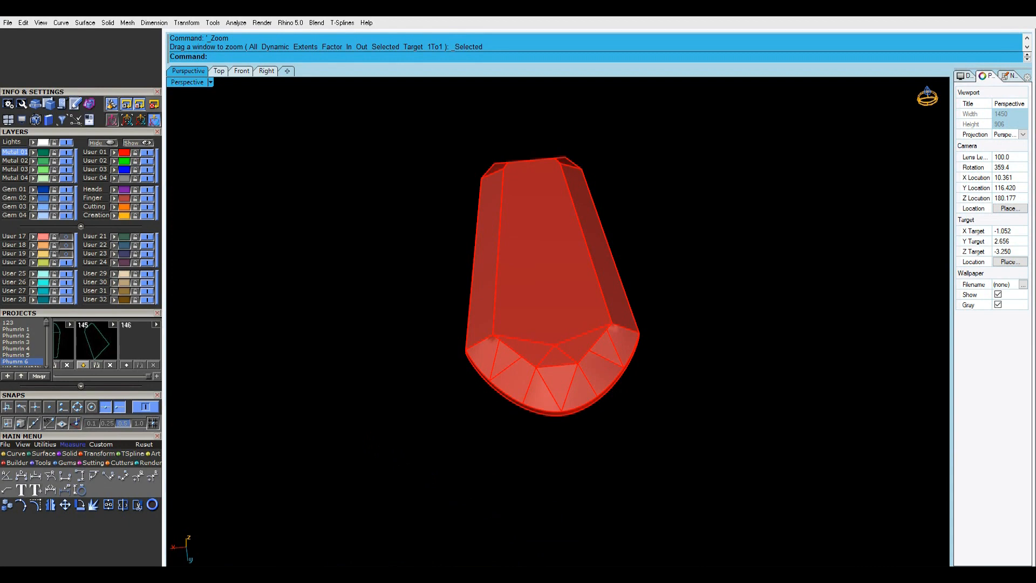
Step: Duplicate the gem's lower girdle edges all the way around and join them into one closed curve
{"action": "right_click_drag", "start_coordinate": [391, 565], "coordinate": [688, 397]}
{"action": "right_click_drag", "start_coordinate": [600, 377], "coordinate": [588, 356]}
{"action": "scroll", "coordinate": [484, 321], "scroll_direction": "up", "scroll_amount": 5}
{"action": "right_click_drag", "start_coordinate": [484, 321], "coordinate": [476, 355]}
{"action": "right_click_drag", "start_coordinate": [632, 294], "coordinate": [432, 340]}
{"action": "scroll", "coordinate": [310, 318], "scroll_direction": "down", "scroll_amount": 4}
{"action": "right_click", "coordinate": [431, 354]}
{"action": "right_click", "coordinate": [431, 361]}
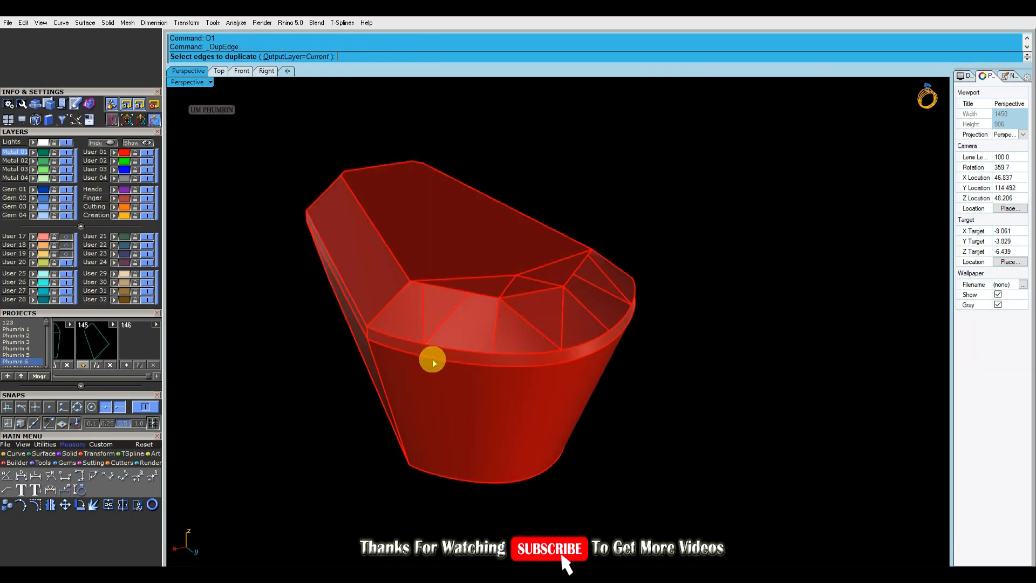
{"action": "left_click", "coordinate": [361, 335]}
{"action": "right_click_drag", "start_coordinate": [621, 302], "coordinate": [439, 277]}
{"action": "left_click", "coordinate": [439, 278]}
{"action": "right_click_drag", "start_coordinate": [575, 268], "coordinate": [467, 335]}
{"action": "right_click_drag", "start_coordinate": [560, 305], "coordinate": [388, 345], "text": "shift"}
{"action": "left_click", "coordinate": [558, 300]}
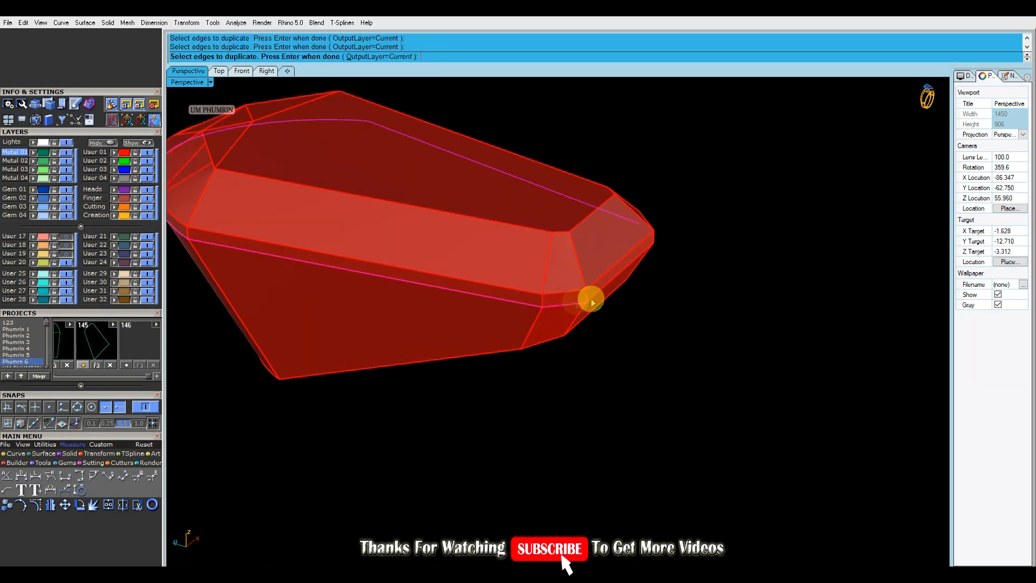
{"action": "left_click", "coordinate": [571, 302]}
{"action": "right_click_drag", "start_coordinate": [620, 297], "coordinate": [488, 318]}
{"action": "scroll", "coordinate": [604, 367], "scroll_direction": "down", "scroll_amount": 2}
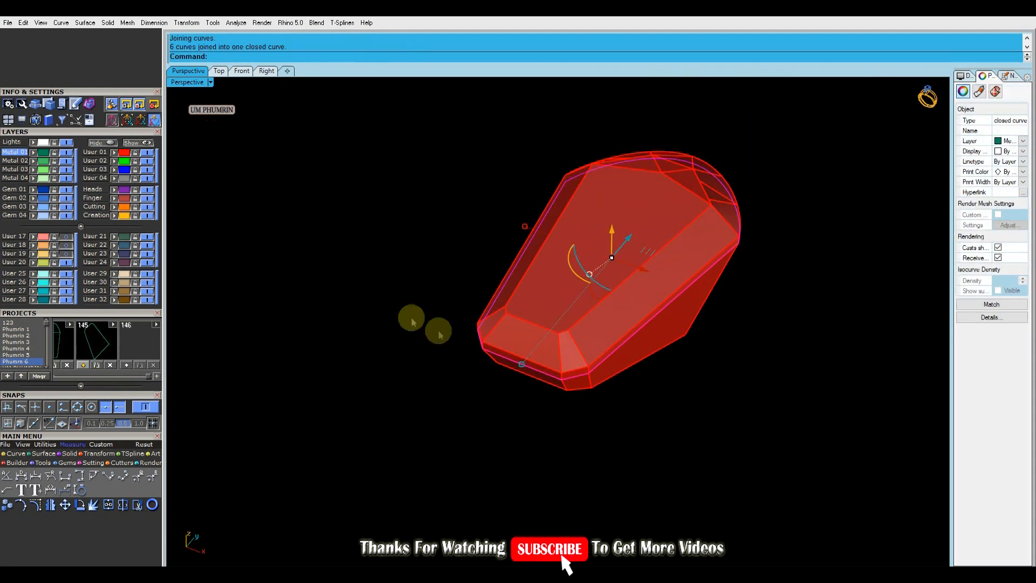
Step: Offset the closed girdle curve outward by 0.3 in the Top view and delete the original curve
{"action": "left_click", "coordinate": [219, 71]}
{"action": "type", "text": "ff"}
{"action": "key", "text": "Return"}
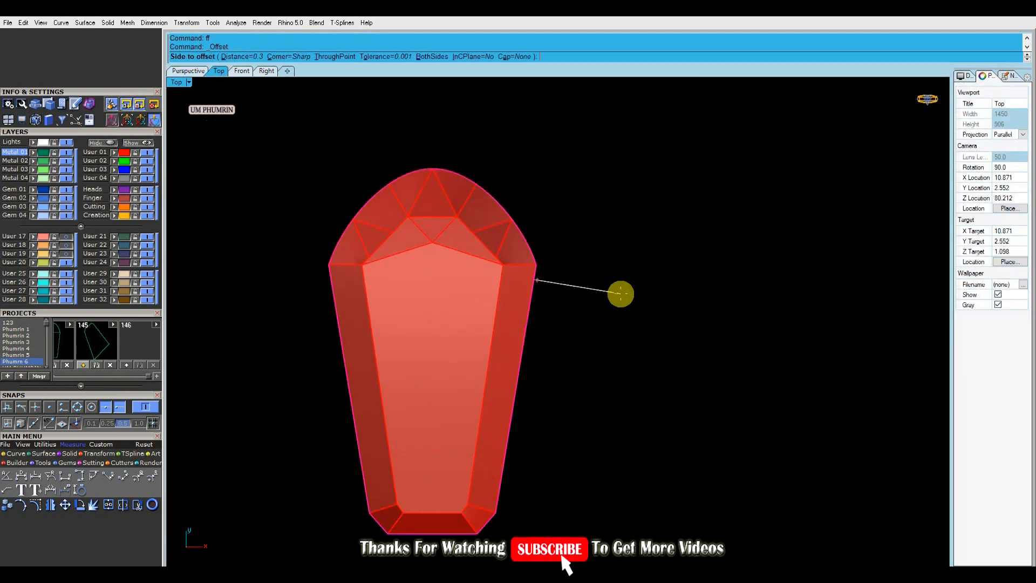
{"action": "scroll", "coordinate": [589, 295], "scroll_direction": "up", "scroll_amount": 6}
{"action": "left_click", "coordinate": [568, 300]}
{"action": "scroll", "coordinate": [554, 313], "scroll_direction": "down", "scroll_amount": 7}
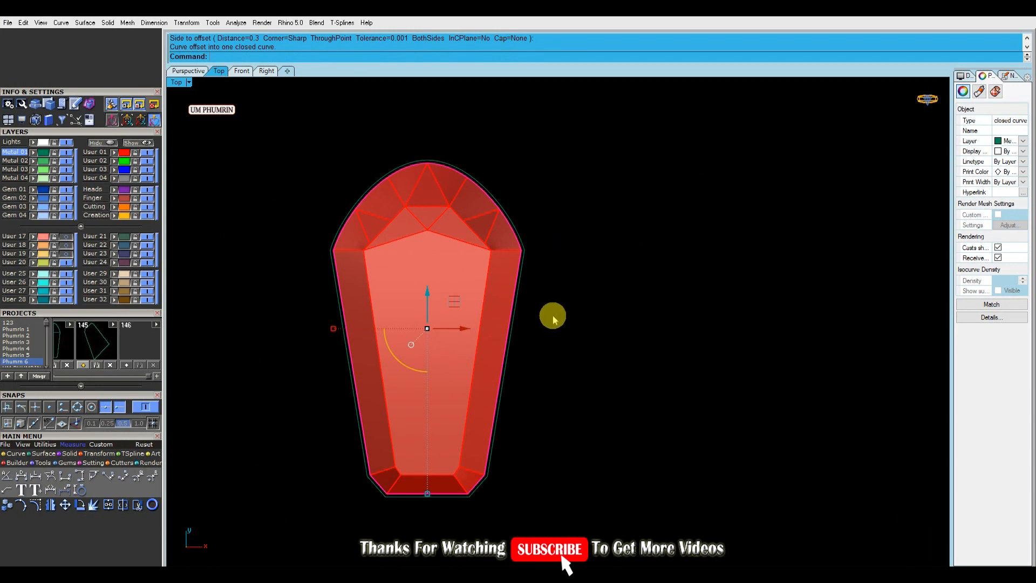
{"action": "key", "text": "Delete"}
{"action": "scroll", "coordinate": [534, 277], "scroll_direction": "up", "scroll_amount": 4}
Step: Offset the remaining outline curve outward by 0.6 with sharp corners
{"action": "left_click", "coordinate": [523, 269]}
{"action": "scroll", "coordinate": [529, 278], "scroll_direction": "down", "scroll_amount": 3}
{"action": "scroll", "coordinate": [576, 275], "scroll_direction": "up", "scroll_amount": 1}
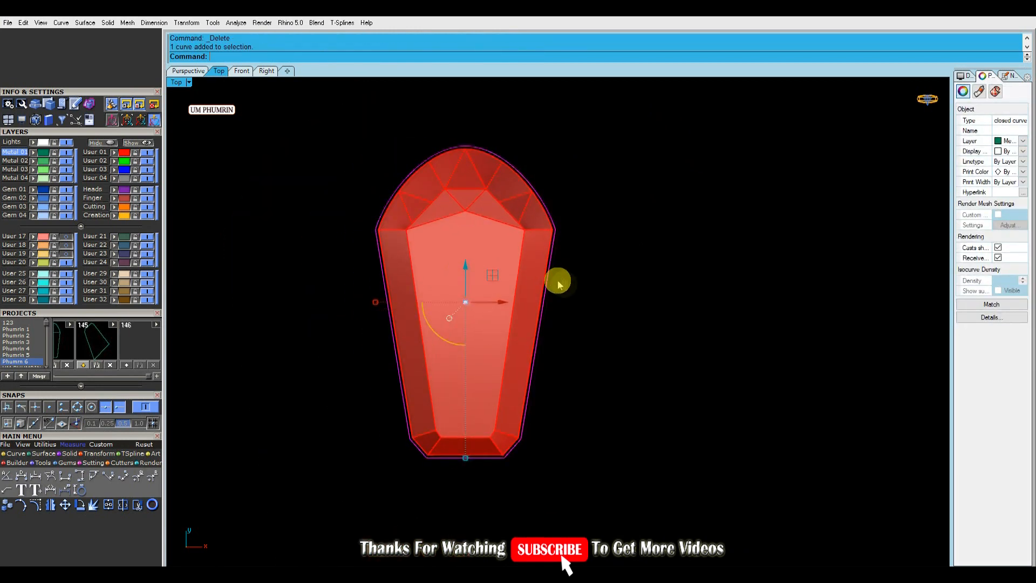
{"action": "type", "text": "ff"}
{"action": "key", "text": "Return"}
{"action": "scroll", "coordinate": [590, 294], "scroll_direction": "up", "scroll_amount": 4}
{"action": "scroll", "coordinate": [588, 270], "scroll_direction": "down", "scroll_amount": 2}
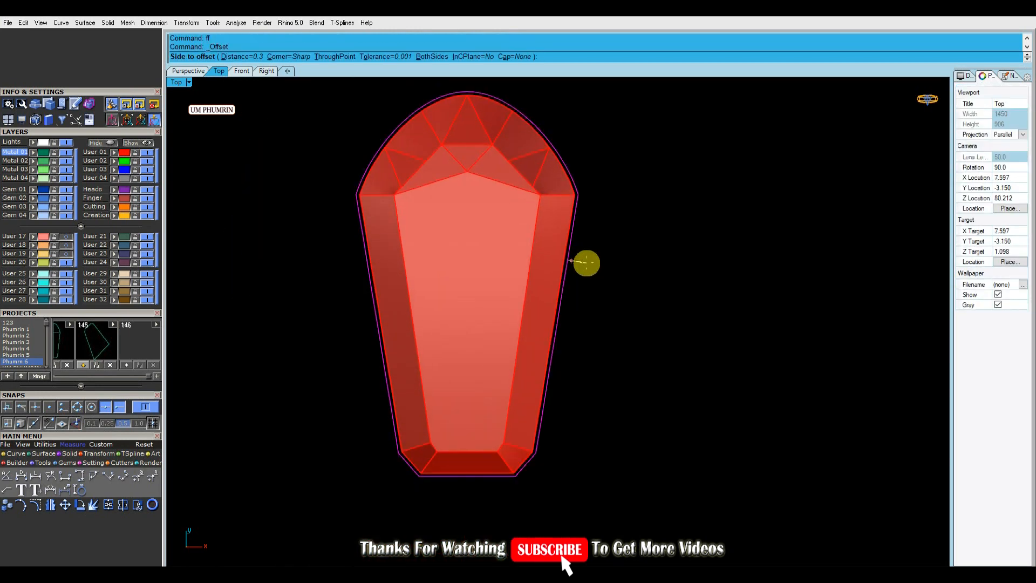
{"action": "type", "text": ".5"}
{"action": "key", "text": "Return"}
{"action": "left_click", "coordinate": [586, 263]}
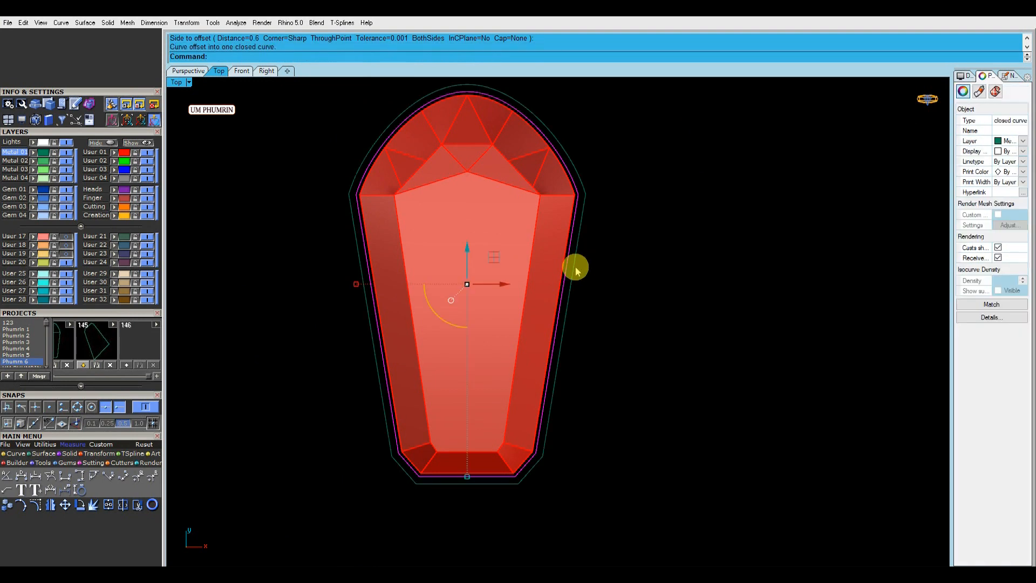
Step: Extrude both offset curves downward in the Front view as an open wall around the gem
{"action": "left_click", "coordinate": [242, 71]}
{"action": "right_click_drag", "start_coordinate": [468, 225], "coordinate": [485, 244]}
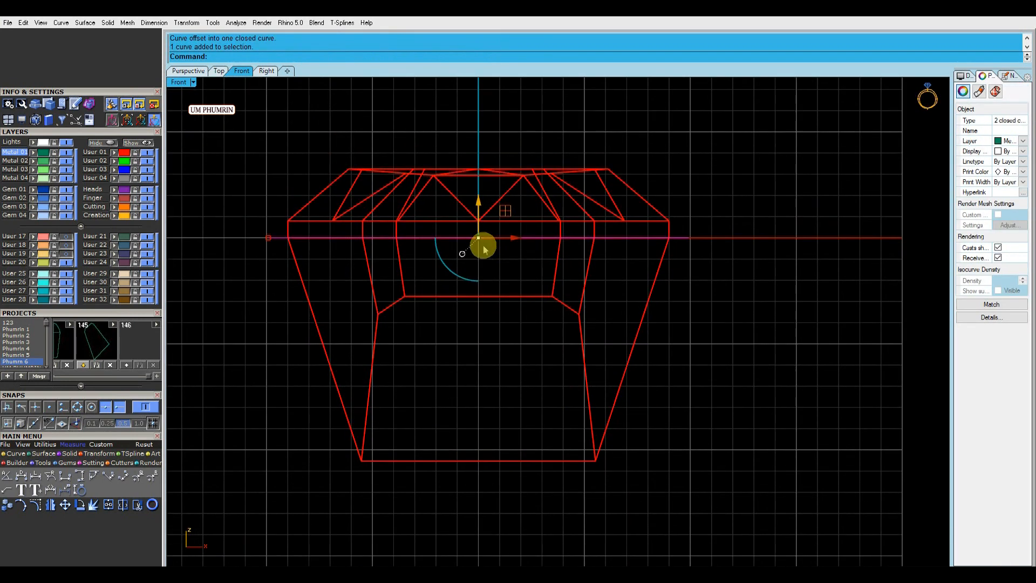
{"action": "key", "text": "ctrl+e"}
{"action": "scroll", "coordinate": [465, 280], "scroll_direction": "down", "scroll_amount": 4}
{"action": "right_click_drag", "start_coordinate": [467, 324], "coordinate": [470, 237]}
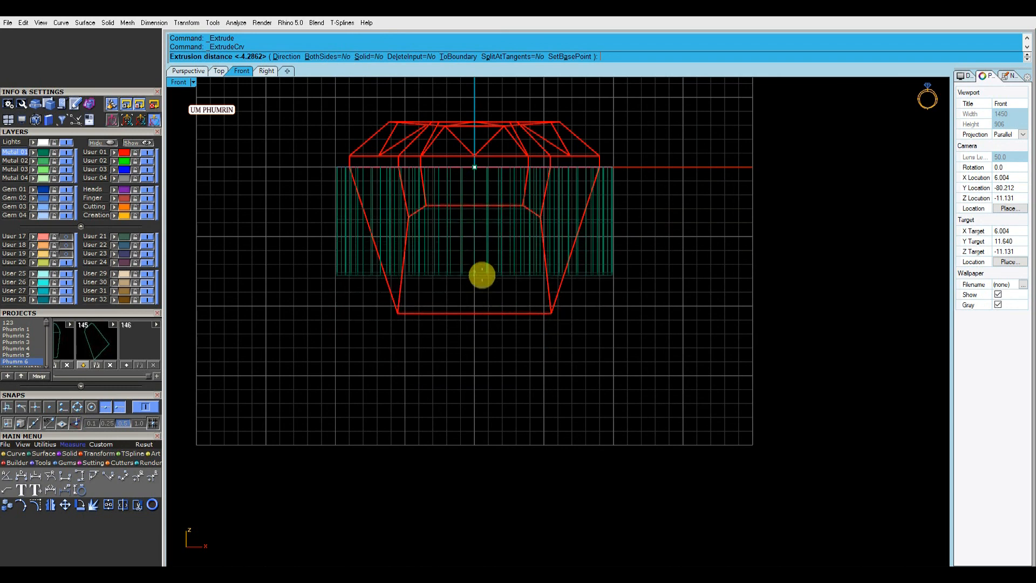
{"action": "left_click", "coordinate": [483, 284]}
Step: Hide everything except the two offset curves and start a line at the outline's narrow end
{"action": "left_click", "coordinate": [199, 75]}
{"action": "mouse_move", "coordinate": [605, 245]}
{"action": "right_mouse_down"}
{"action": "mouse_move", "coordinate": [559, 243]}
{"action": "mouse_move", "coordinate": [579, 294]}
{"action": "mouse_move", "coordinate": [551, 270]}
{"action": "right_mouse_up"}
{"action": "scroll", "coordinate": [550, 313], "scroll_direction": "up", "scroll_amount": 6}
{"action": "mouse_move", "coordinate": [551, 331]}
{"action": "right_mouse_down", "text": "shift"}
{"action": "mouse_move", "coordinate": [549, 322]}
{"action": "mouse_move", "coordinate": [545, 372]}
{"action": "mouse_move", "coordinate": [608, 310]}
{"action": "mouse_move", "coordinate": [514, 268]}
{"action": "right_mouse_up", "text": "shift"}
{"action": "left_click", "coordinate": [108, 145]}
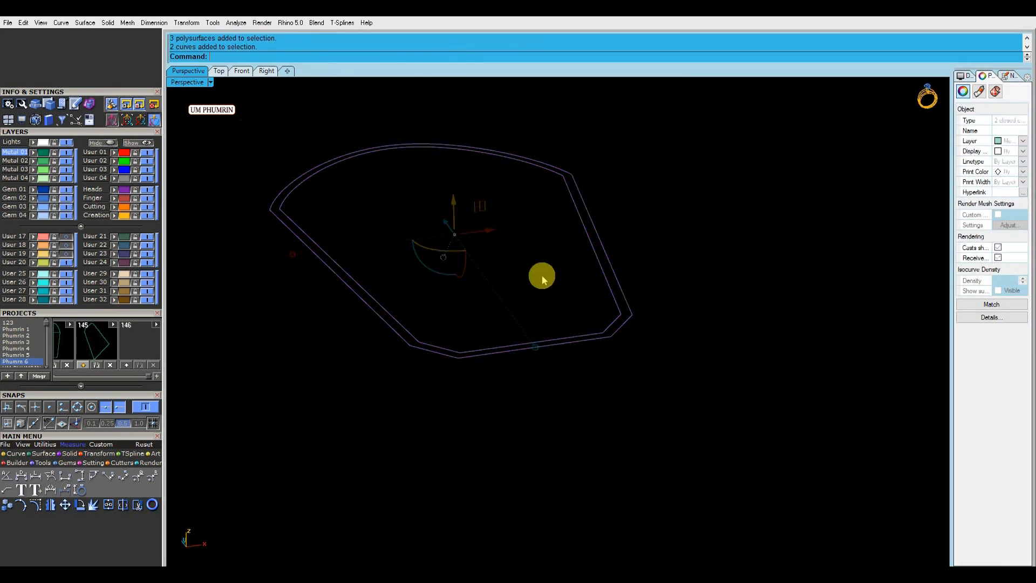
{"action": "left_click", "coordinate": [542, 276]}
{"action": "right_click_drag", "start_coordinate": [542, 276], "coordinate": [543, 295]}
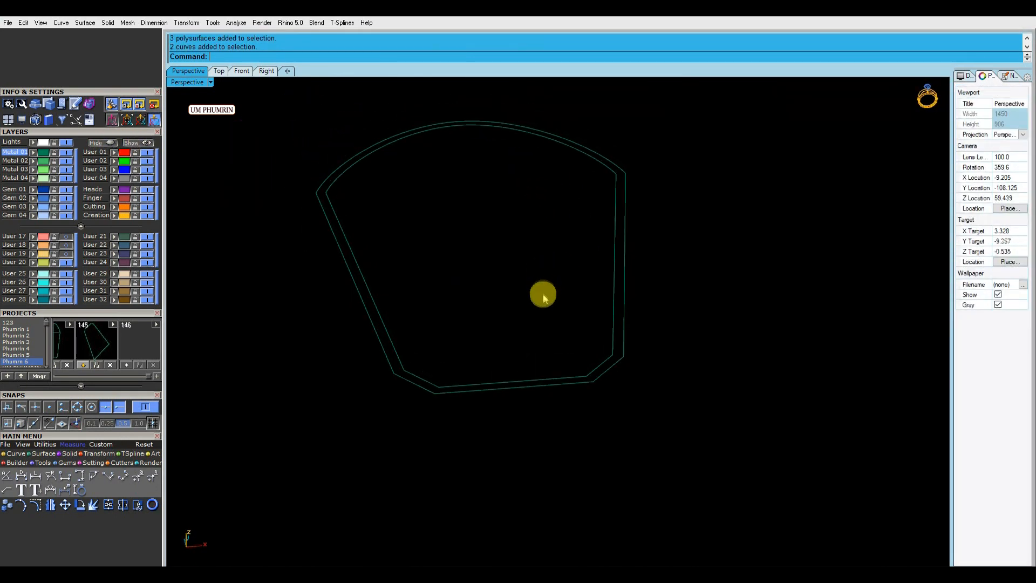
{"action": "right_click_drag", "start_coordinate": [292, 345], "coordinate": [483, 354]}
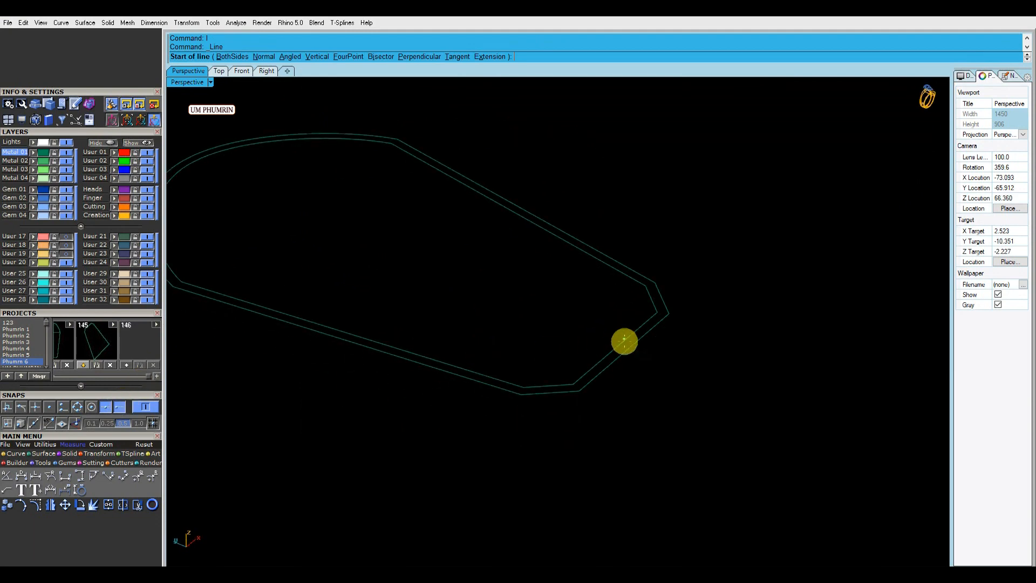
{"action": "key", "text": "Escape"}
{"action": "left_click", "coordinate": [620, 350]}
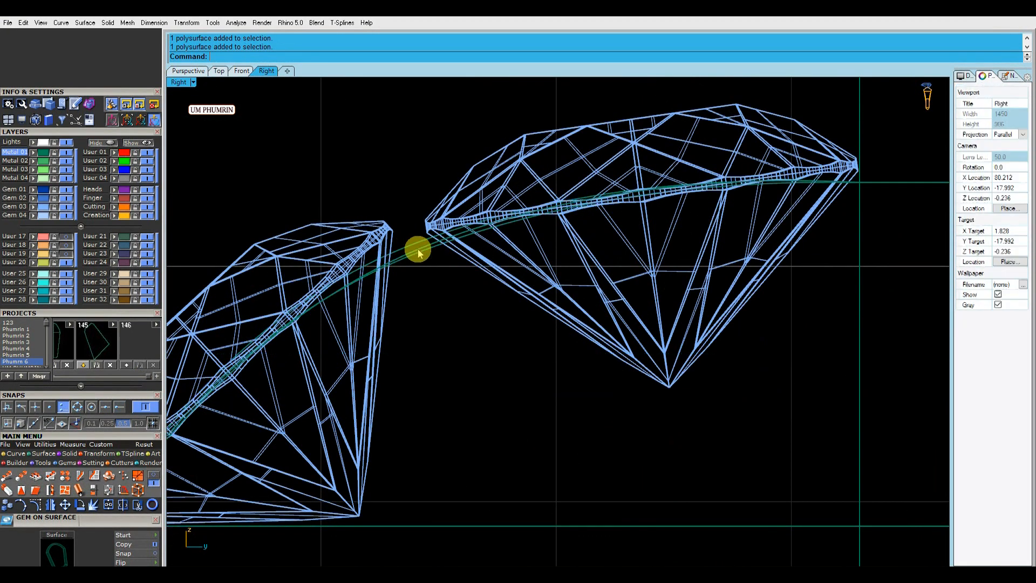
Step: Delete the curved band surface that runs through the two small gems, keeping its profile curve and lower outline
{"action": "left_click", "coordinate": [417, 249]}
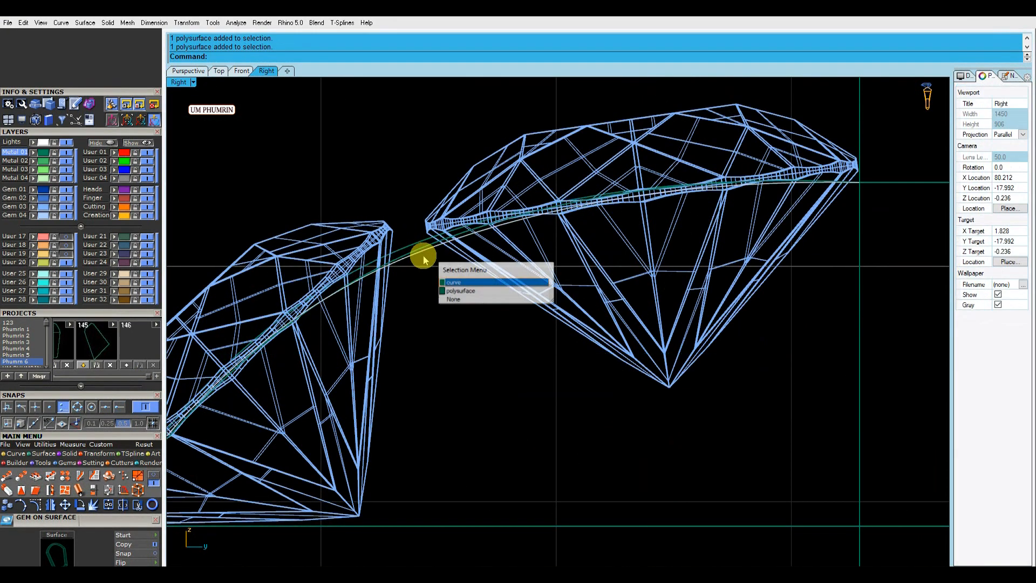
{"action": "left_click", "coordinate": [416, 267]}
{"action": "scroll", "coordinate": [416, 249], "scroll_direction": "up", "scroll_amount": 5}
{"action": "scroll", "coordinate": [416, 249], "scroll_direction": "down", "scroll_amount": 10}
{"action": "left_click", "coordinate": [468, 306]}
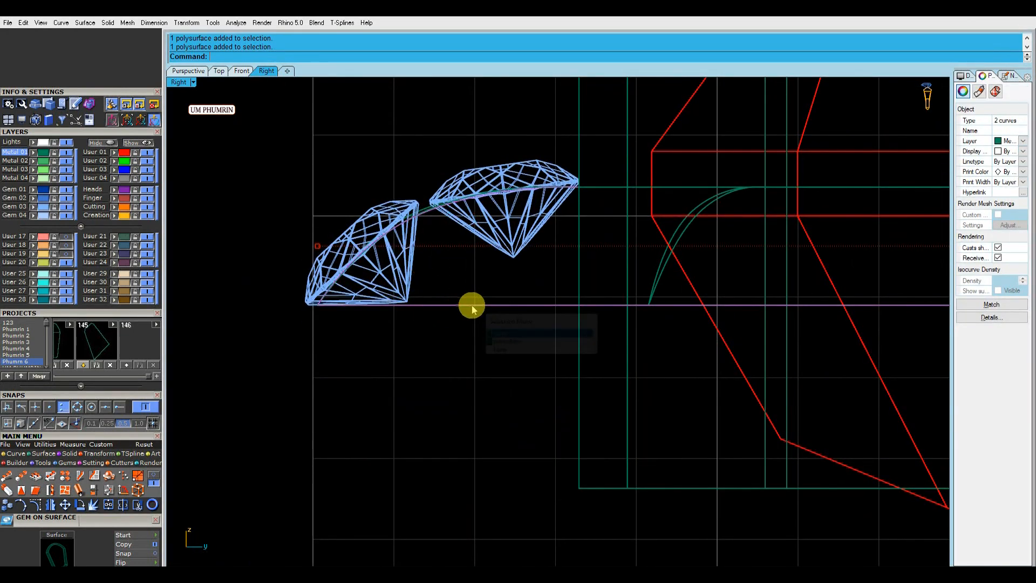
{"action": "key", "text": "Delete"}
Step: Show the profile curve's control points and move its outer end point and the lower outline curve slightly downward
{"action": "scroll", "coordinate": [425, 213], "scroll_direction": "up", "scroll_amount": 6}
{"action": "left_click", "coordinate": [425, 212]}
{"action": "left_click", "coordinate": [35, 505]}
{"action": "scroll", "coordinate": [340, 444], "scroll_direction": "down", "scroll_amount": 8}
{"action": "left_click_drag", "start_coordinate": [445, 349], "coordinate": [249, 377]}
{"action": "scroll", "coordinate": [406, 405], "scroll_direction": "down", "scroll_amount": 8}
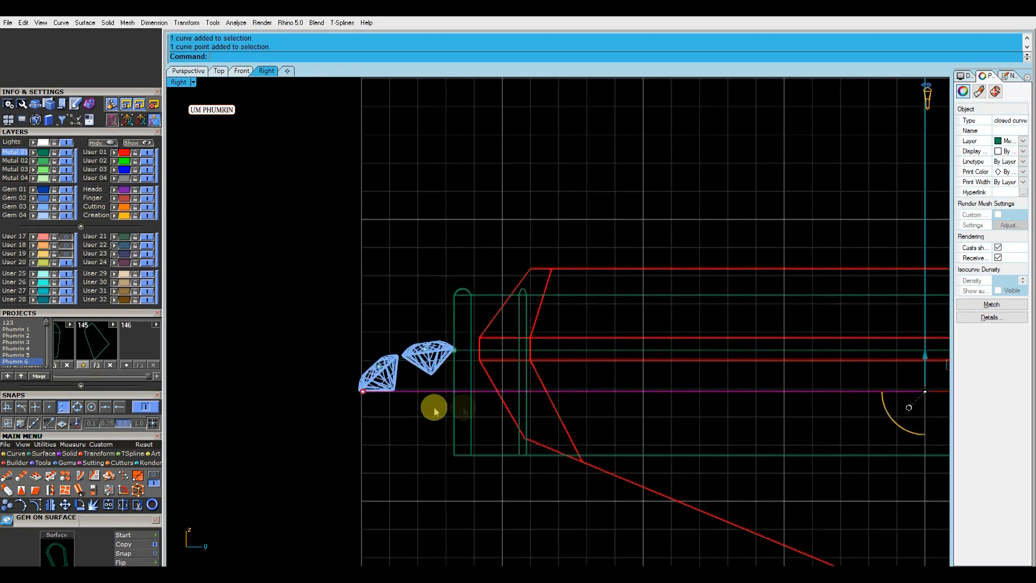
{"action": "left_click_drag", "start_coordinate": [842, 334], "coordinate": [846, 345]}
{"action": "scroll", "coordinate": [310, 374], "scroll_direction": "up", "scroll_amount": 6}
{"action": "scroll", "coordinate": [310, 374], "scroll_direction": "up", "scroll_amount": 3}
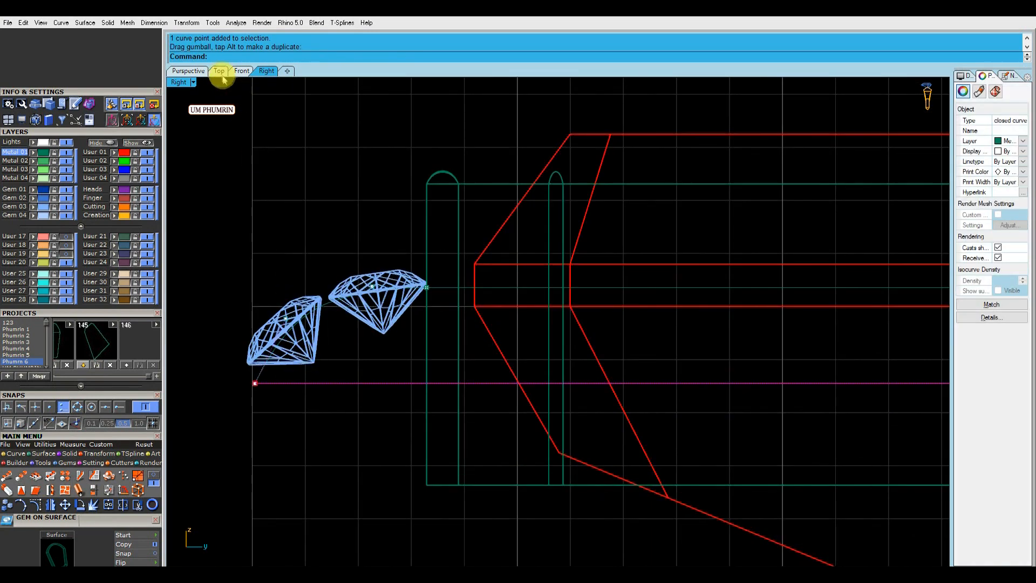
Step: Scale the lower outline curve slightly outward in the Top view, beyond the small gems
{"action": "left_click", "coordinate": [219, 73]}
{"action": "scroll", "coordinate": [432, 364], "scroll_direction": "up", "scroll_amount": 4}
{"action": "left_click_drag", "start_coordinate": [298, 212], "coordinate": [294, 212], "text": "shift"}
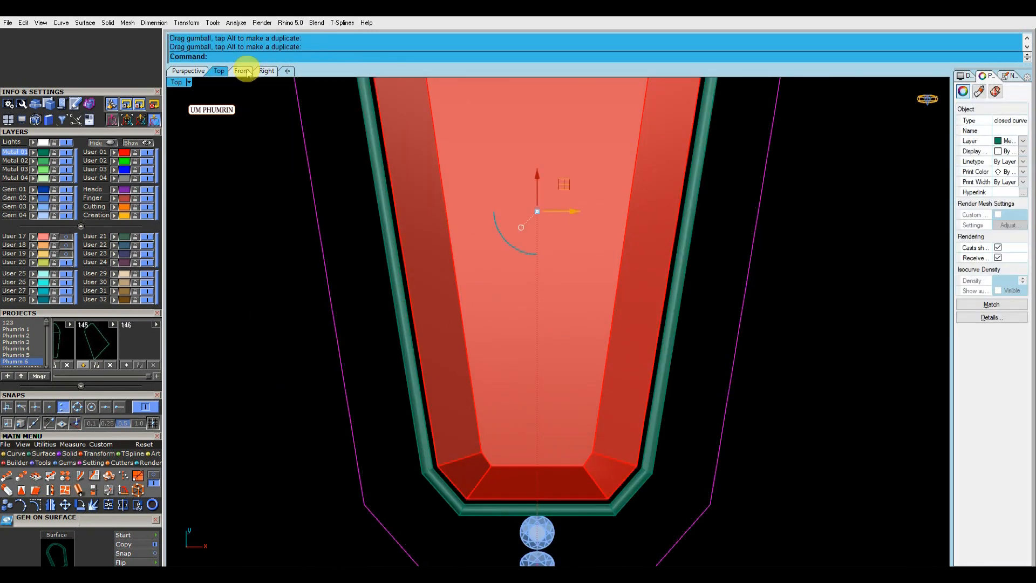
{"action": "left_click", "coordinate": [241, 71]}
{"action": "left_click", "coordinate": [266, 71]}
{"action": "scroll", "coordinate": [302, 243], "scroll_direction": "up", "scroll_amount": 3}
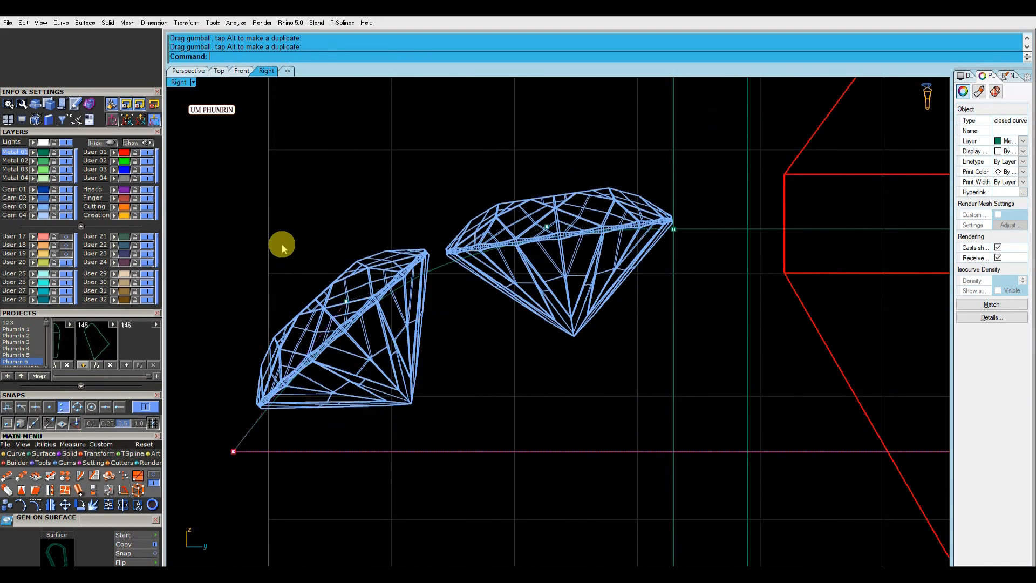
{"action": "scroll", "coordinate": [281, 245], "scroll_direction": "down", "scroll_amount": 5}
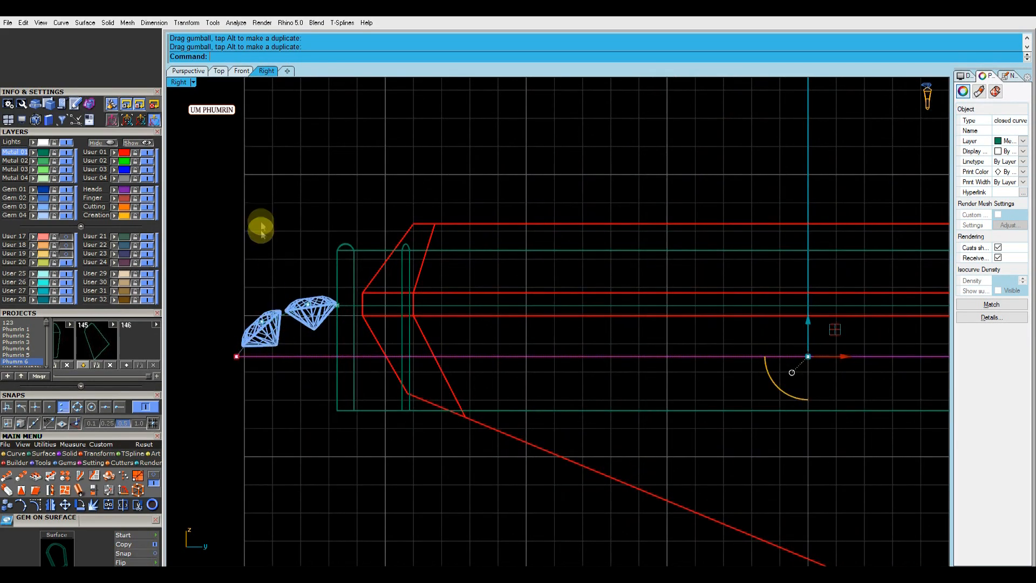
Step: Align the lower outline curve with the profile's outer end point and move both slightly upward
{"action": "left_click", "coordinate": [219, 73]}
{"action": "scroll", "coordinate": [493, 394], "scroll_direction": "down", "scroll_amount": 2}
{"action": "scroll", "coordinate": [433, 342], "scroll_direction": "up", "scroll_amount": 2}
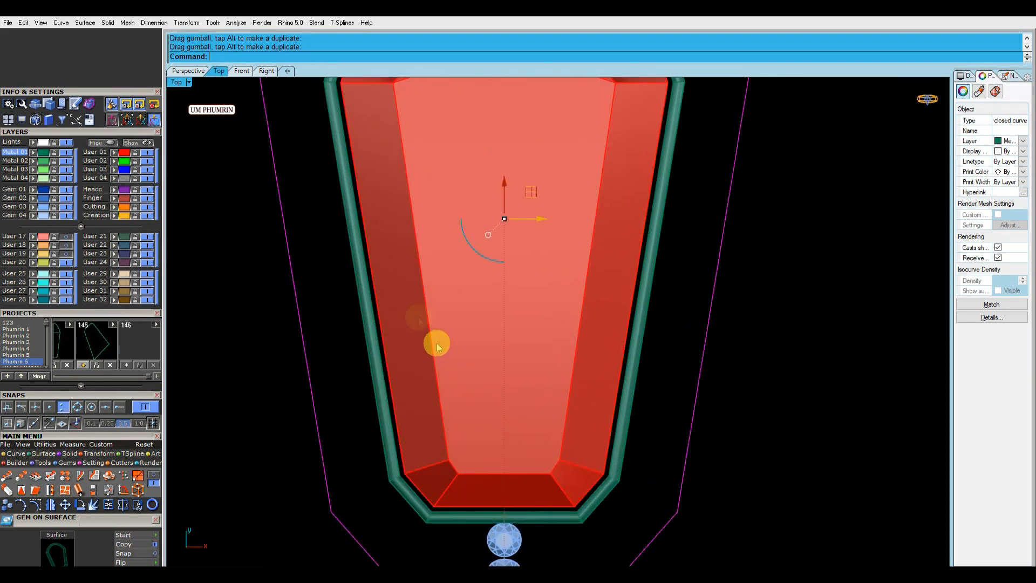
{"action": "scroll", "coordinate": [398, 313], "scroll_direction": "down", "scroll_amount": 2}
{"action": "scroll", "coordinate": [435, 412], "scroll_direction": "up", "scroll_amount": 5}
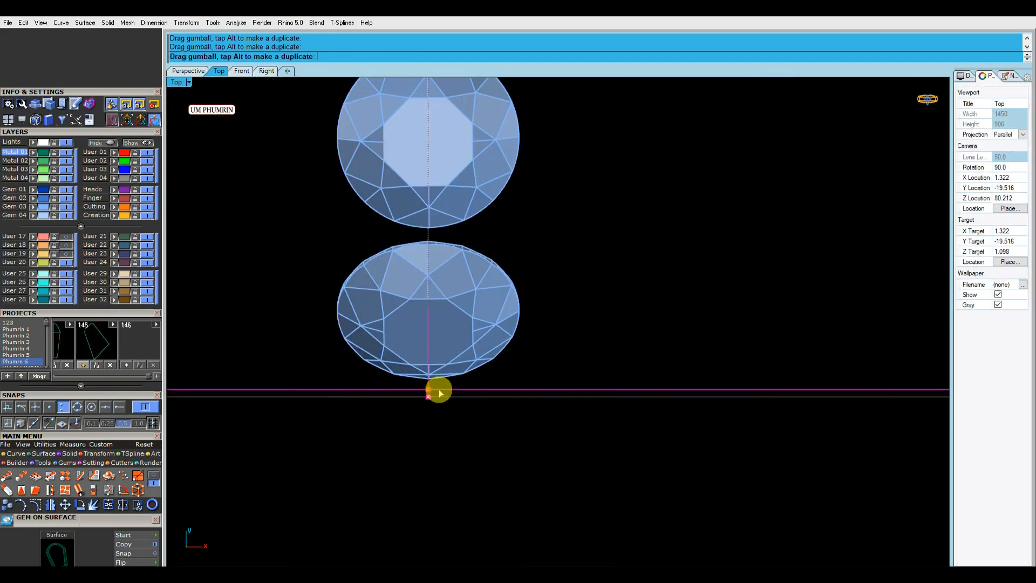
{"action": "left_click", "coordinate": [267, 70]}
{"action": "scroll", "coordinate": [238, 352], "scroll_direction": "up", "scroll_amount": 4}
{"action": "scroll", "coordinate": [271, 338], "scroll_direction": "down", "scroll_amount": 2}
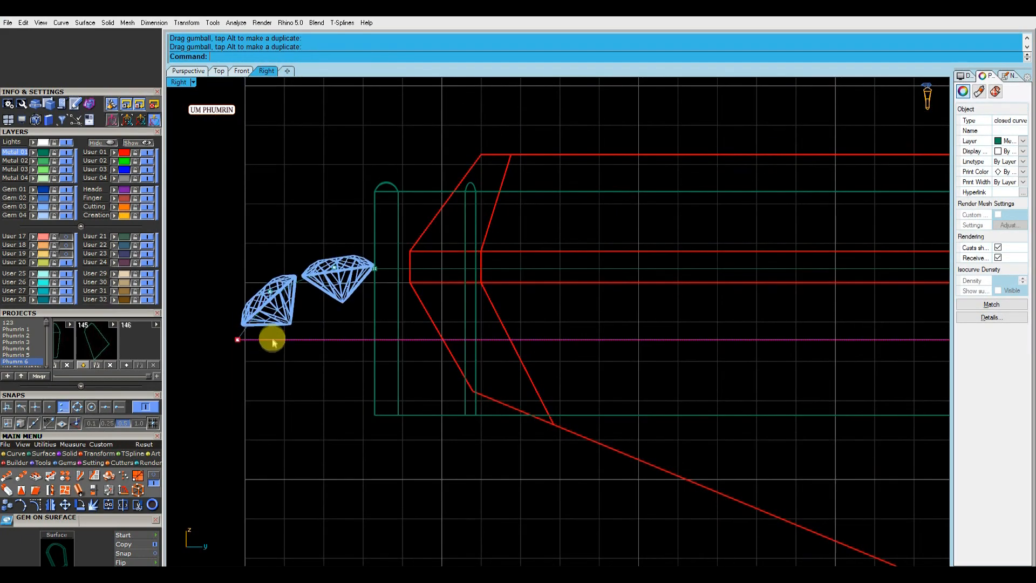
{"action": "right_click_drag", "start_coordinate": [636, 335], "coordinate": [895, 333]}
{"action": "scroll", "coordinate": [907, 336], "scroll_direction": "up", "scroll_amount": 2}
{"action": "left_click_drag", "start_coordinate": [898, 335], "coordinate": [905, 332]}
Step: Rebuild the profile curve through the two small gems with a point count of 4 and show its control points
{"action": "left_click", "coordinate": [437, 257]}
{"action": "scroll", "coordinate": [415, 341], "scroll_direction": "up", "scroll_amount": 8}
{"action": "left_click", "coordinate": [420, 307]}
{"action": "scroll", "coordinate": [419, 308], "scroll_direction": "down", "scroll_amount": 2}
{"action": "right_click_drag", "start_coordinate": [433, 318], "coordinate": [427, 288]}
{"action": "right_click", "coordinate": [413, 294]}
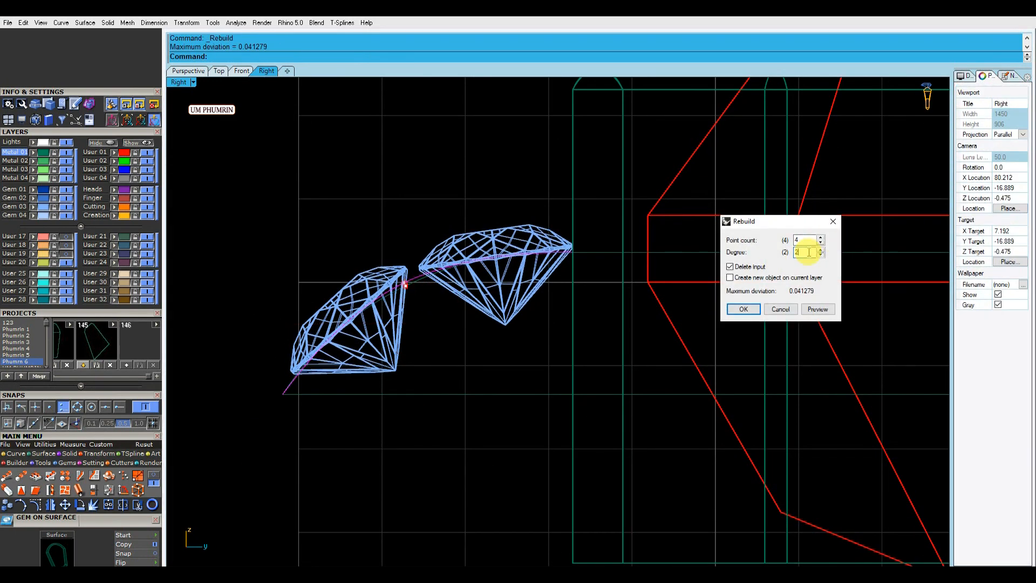
{"action": "key", "text": "Return"}
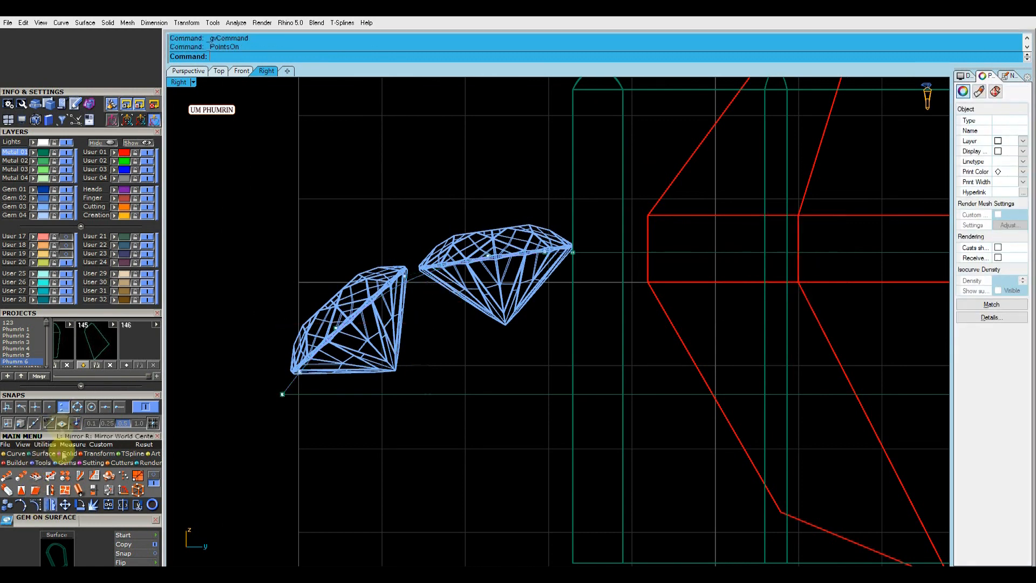
Step: Move the profile curve's middle control points so the curve follows the girdles of both small gems
{"action": "left_click", "coordinate": [50, 490]}
{"action": "scroll", "coordinate": [307, 347], "scroll_direction": "up", "scroll_amount": 5}
{"action": "scroll", "coordinate": [302, 370], "scroll_direction": "down", "scroll_amount": 6}
{"action": "left_click", "coordinate": [350, 315]}
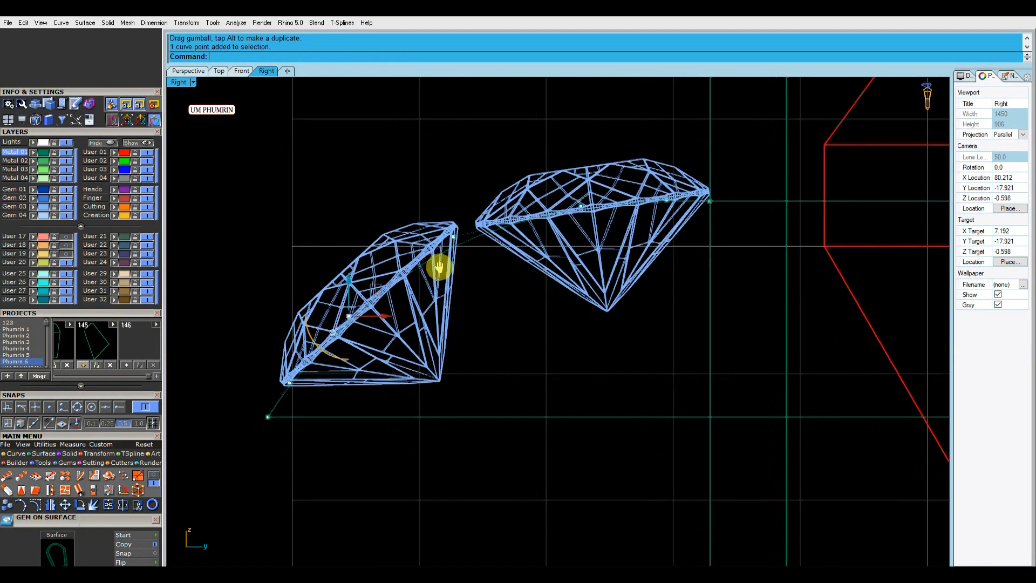
{"action": "right_click_drag", "start_coordinate": [451, 264], "coordinate": [420, 297]}
{"action": "left_click", "coordinate": [424, 268]}
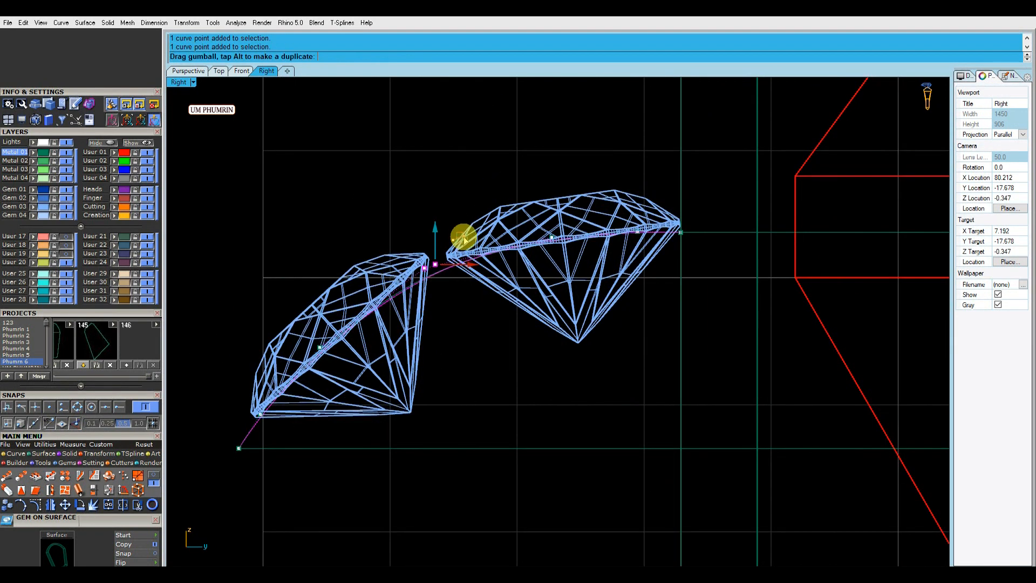
{"action": "scroll", "coordinate": [562, 220], "scroll_direction": "up", "scroll_amount": 4}
{"action": "scroll", "coordinate": [567, 224], "scroll_direction": "down", "scroll_amount": 8}
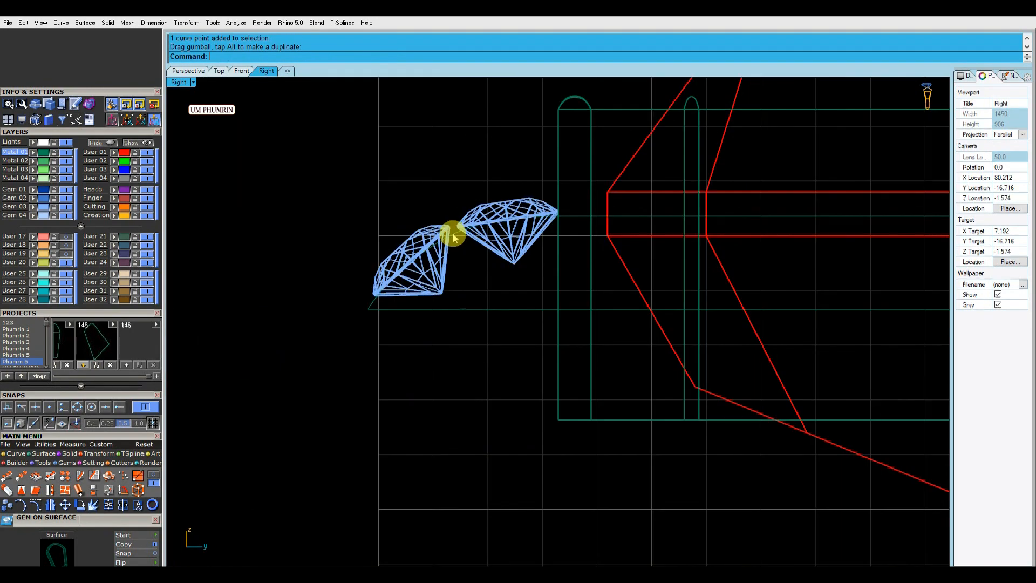
Step: Rebuild the reshaped profile curve again to smooth it
{"action": "scroll", "coordinate": [459, 234], "scroll_direction": "up", "scroll_amount": 4}
{"action": "left_click", "coordinate": [459, 235]}
{"action": "key", "text": "Return"}
{"action": "key", "text": "Return"}
{"action": "scroll", "coordinate": [481, 240], "scroll_direction": "down", "scroll_amount": 6}
{"action": "right_click_drag", "start_coordinate": [519, 285], "coordinate": [509, 241]}
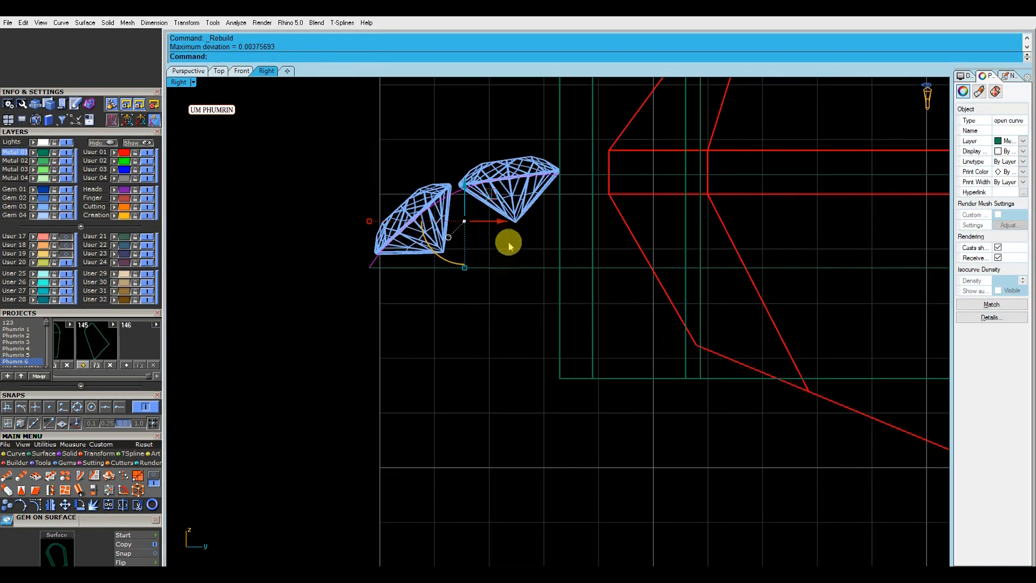
Step: Sweep the profile curve along the upper and lower outline curves to form a band around the bezel
{"action": "left_click", "coordinate": [515, 267], "text": "shift"}
{"action": "scroll", "coordinate": [580, 174], "scroll_direction": "up", "scroll_amount": 4}
{"action": "left_click", "coordinate": [193, 74]}
{"action": "scroll", "coordinate": [592, 354], "scroll_direction": "down", "scroll_amount": 4}
{"action": "right_click_drag", "start_coordinate": [592, 354], "coordinate": [606, 300]}
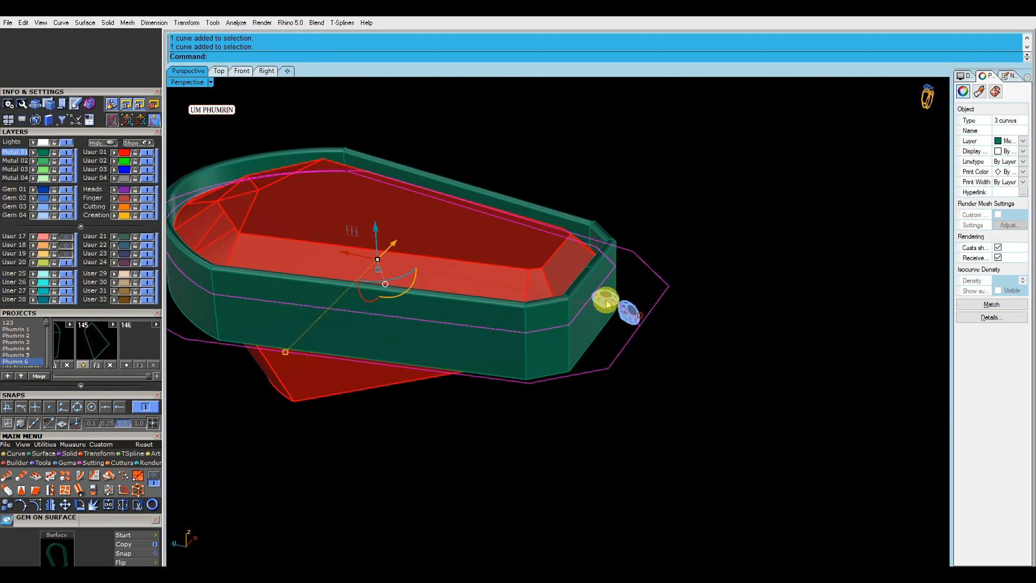
{"action": "key", "text": "F5"}
{"action": "key", "text": "Return"}
Step: Inspect up close how the two small gems sit on the swept band at the narrow end
{"action": "right_click_drag", "start_coordinate": [646, 355], "coordinate": [704, 337]}
{"action": "left_click_drag", "start_coordinate": [597, 205], "coordinate": [705, 333]}
{"action": "right_click_drag", "start_coordinate": [705, 332], "coordinate": [596, 352]}
{"action": "scroll", "coordinate": [596, 352], "scroll_direction": "up", "scroll_amount": 4}
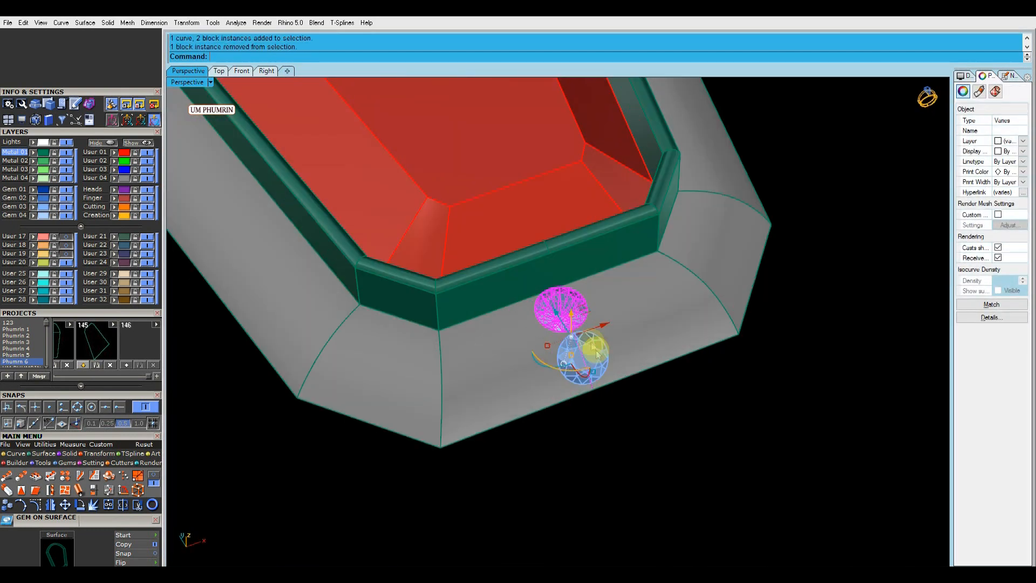
{"action": "key", "text": "Return"}
{"action": "right_click_drag", "start_coordinate": [580, 305], "coordinate": [639, 391]}
{"action": "key", "text": "Escape"}
Step: Select all the construction curves and hide them on the User 02 layer
{"action": "scroll", "coordinate": [652, 394], "scroll_direction": "down", "scroll_amount": 6}
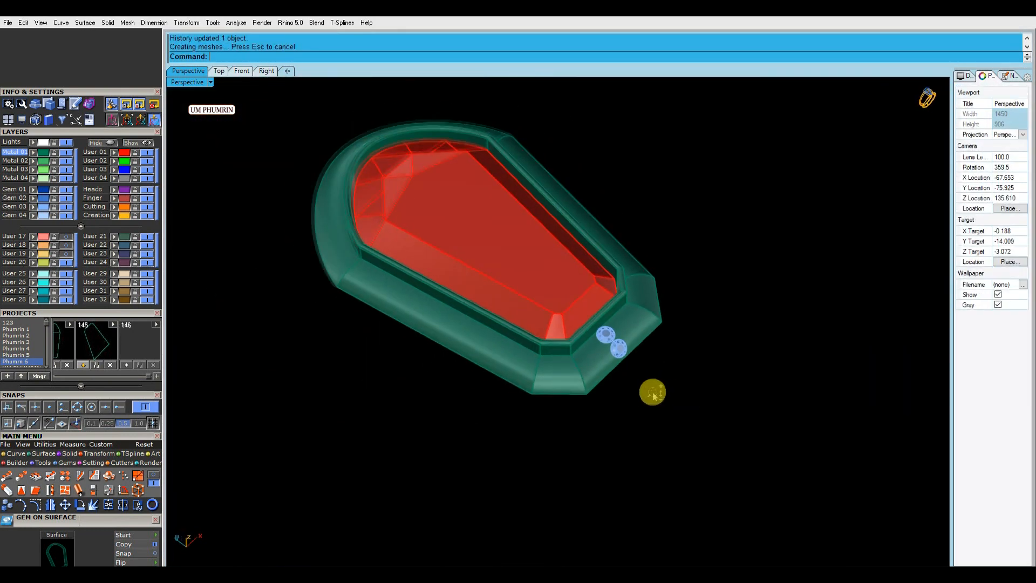
{"action": "key", "text": "Return"}
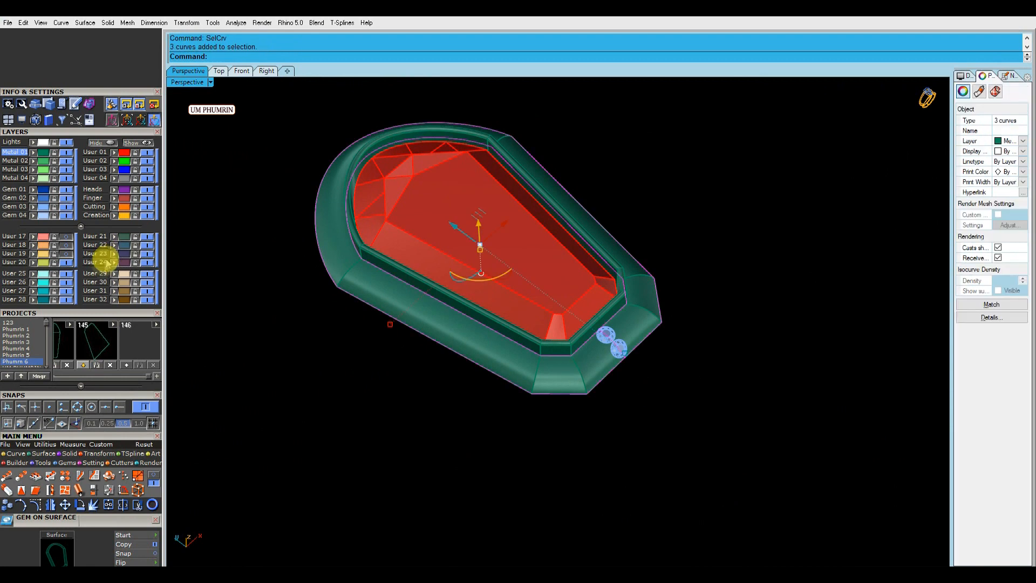
{"action": "left_click", "coordinate": [266, 328]}
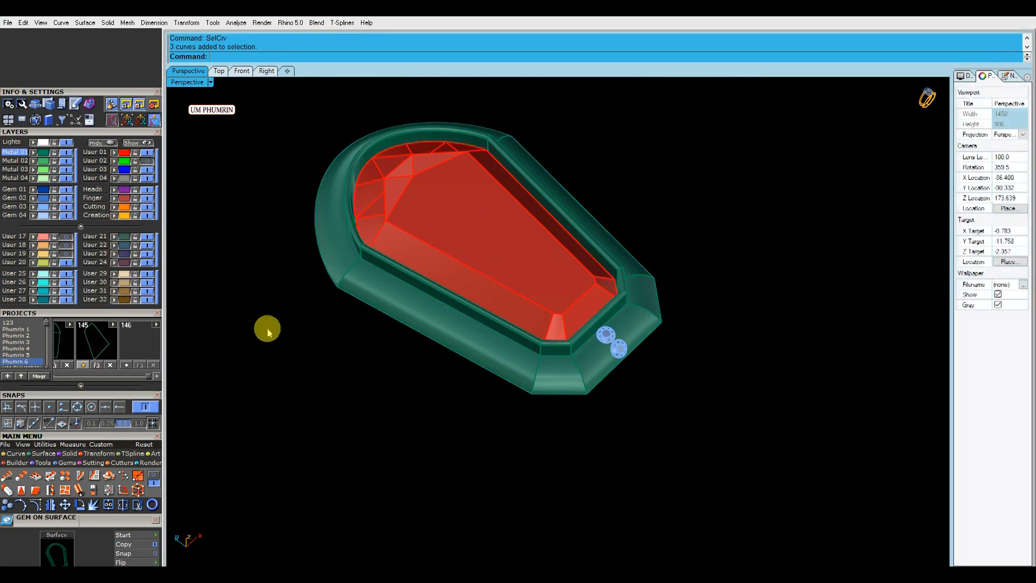
Step: Turn off the visible surface isocurves for all objects in the model
{"action": "right_click_drag", "start_coordinate": [266, 328], "coordinate": [305, 291]}
{"action": "left_click", "coordinate": [81, 226]}
{"action": "right_click_drag", "start_coordinate": [456, 296], "coordinate": [527, 307]}
{"action": "key", "text": "ctrl+a"}
{"action": "left_click", "coordinate": [999, 291]}
{"action": "left_click", "coordinate": [775, 308]}
{"action": "right_click_drag", "start_coordinate": [776, 308], "coordinate": [717, 345]}
{"action": "scroll", "coordinate": [646, 380], "scroll_direction": "up", "scroll_amount": 4}
{"action": "right_click_drag", "start_coordinate": [647, 380], "coordinate": [808, 274]}
{"action": "scroll", "coordinate": [609, 438], "scroll_direction": "down", "scroll_amount": 4}
{"action": "right_click_drag", "start_coordinate": [763, 246], "coordinate": [617, 303]}
Step: Stretch the swept outer band along a vertical axis in the front view to make it flatter
{"action": "left_click", "coordinate": [617, 302]}
{"action": "left_click", "coordinate": [241, 71]}
{"action": "scroll", "coordinate": [475, 291], "scroll_direction": "up", "scroll_amount": 3}
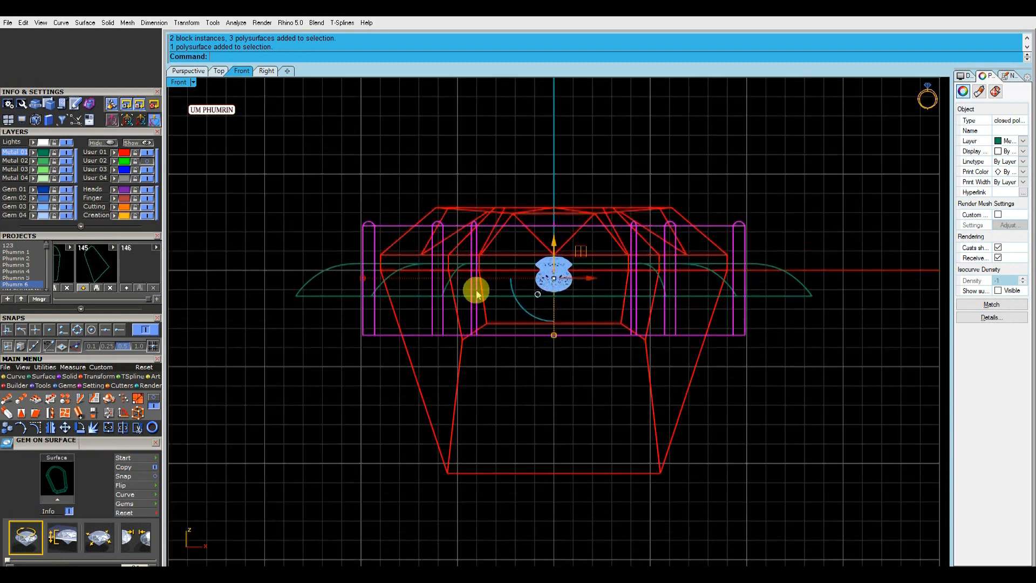
{"action": "key", "text": "Return"}
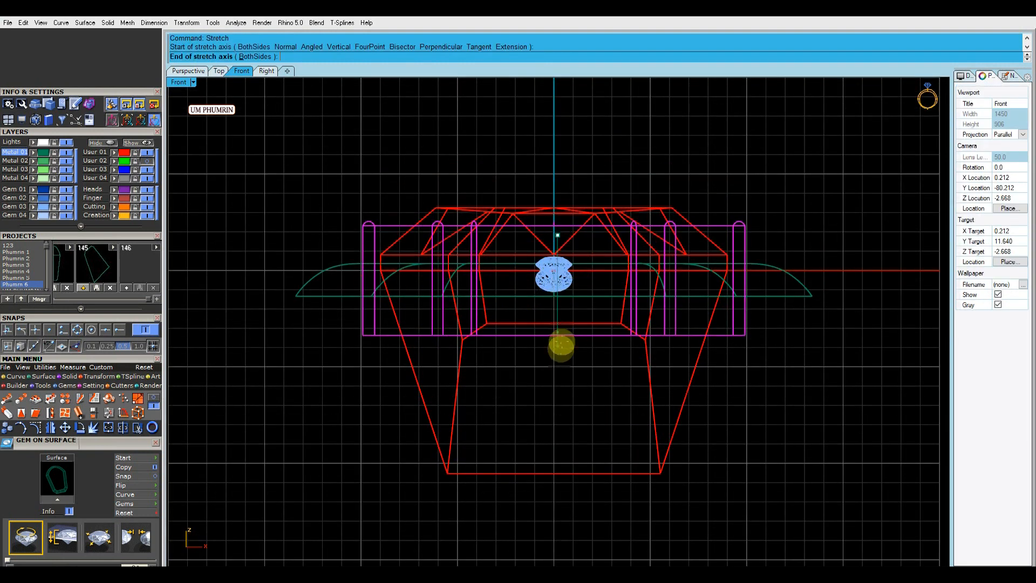
{"action": "left_click", "coordinate": [557, 378]}
{"action": "left_click", "coordinate": [562, 339]}
{"action": "left_click", "coordinate": [192, 71]}
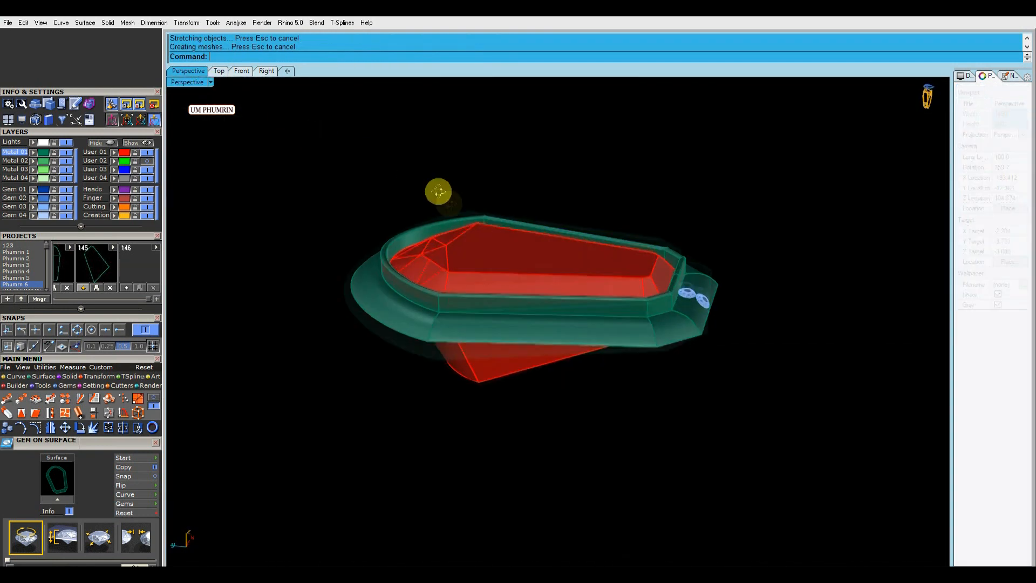
{"action": "right_click_drag", "start_coordinate": [373, 225], "coordinate": [330, 284]}
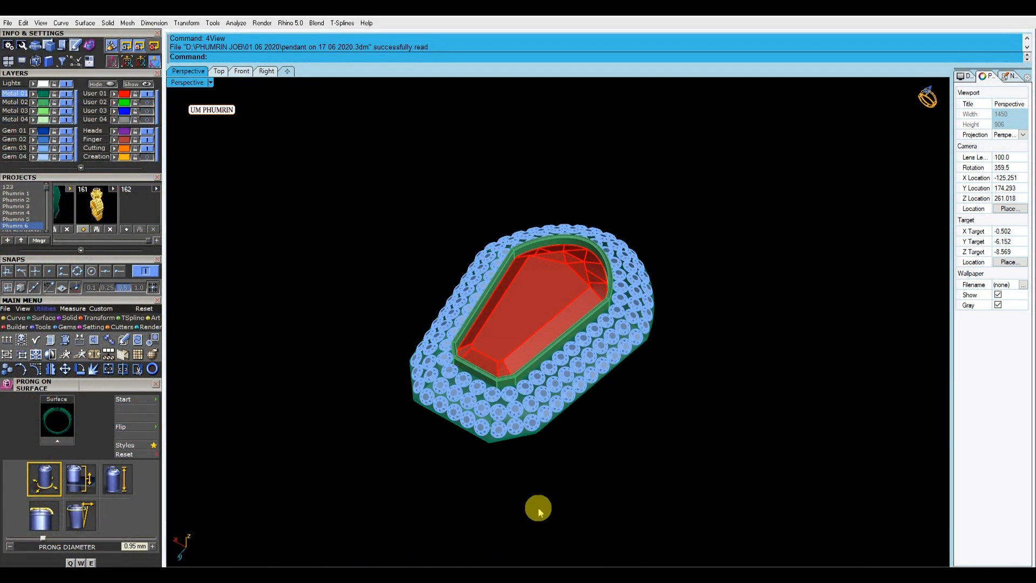
Step: Delete the objects on the Creation and Cutting layers
{"action": "right_click_drag", "start_coordinate": [687, 411], "coordinate": [597, 229]}
{"action": "scroll", "coordinate": [493, 225], "scroll_direction": "up", "scroll_amount": 6}
{"action": "left_click", "coordinate": [491, 226]}
{"action": "right_click_drag", "start_coordinate": [490, 225], "coordinate": [534, 318]}
{"action": "scroll", "coordinate": [526, 334], "scroll_direction": "down", "scroll_amount": 2}
{"action": "left_click", "coordinate": [517, 408]}
{"action": "left_click", "coordinate": [127, 157]}
{"action": "key", "text": "Delete"}
{"action": "left_click", "coordinate": [126, 147]}
{"action": "scroll", "coordinate": [372, 223], "scroll_direction": "down", "scroll_amount": 4}
{"action": "right_click_drag", "start_coordinate": [391, 246], "coordinate": [408, 213]}
{"action": "key", "text": "Delete"}
Step: Show the User 03 layer and move the bezel outline curve down below the large gem's base
{"action": "left_click", "coordinate": [145, 112]}
{"action": "left_click", "coordinate": [127, 111]}
{"action": "right_click_drag", "start_coordinate": [456, 253], "coordinate": [515, 229]}
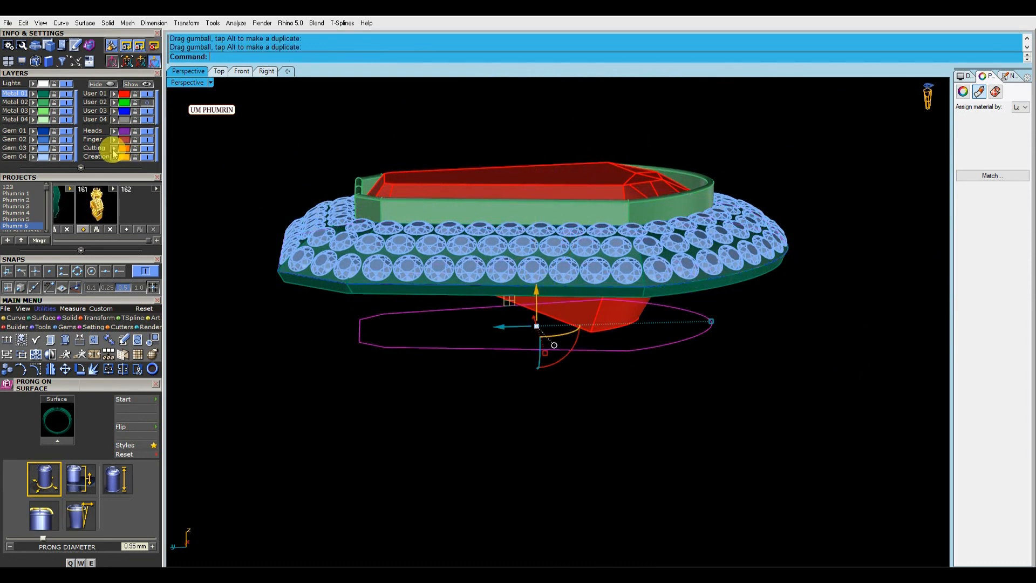
{"action": "right_click_drag", "start_coordinate": [485, 270], "coordinate": [529, 305]}
{"action": "left_click", "coordinate": [265, 71]}
{"action": "scroll", "coordinate": [573, 302], "scroll_direction": "down", "scroll_amount": 10}
{"action": "scroll", "coordinate": [507, 280], "scroll_direction": "up", "scroll_amount": 4}
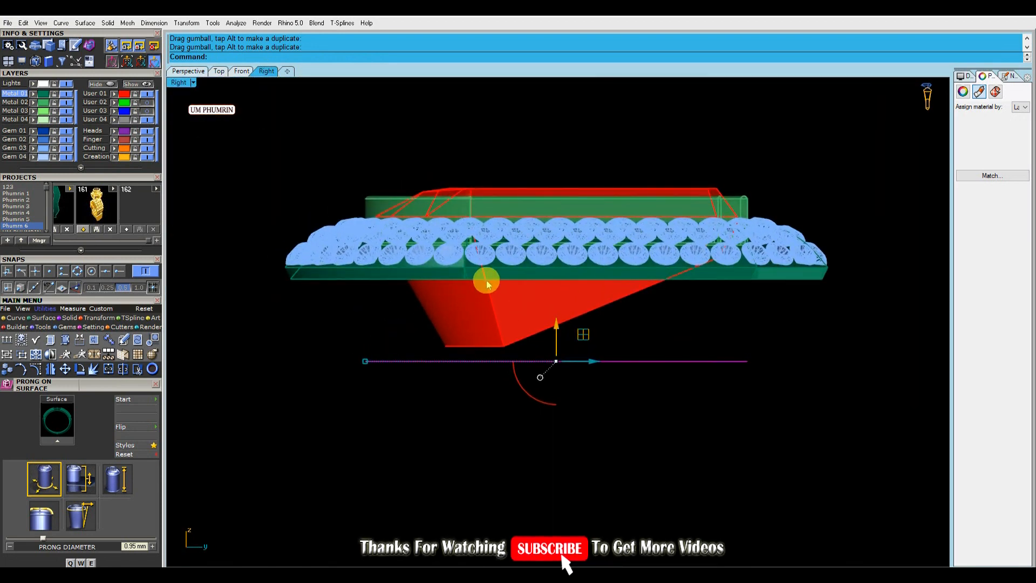
Step: Dimension the large gem's full height in the side view, compare it with the notes, and delete the dimension
{"action": "type", "text": "da"}
{"action": "key", "text": "Return"}
{"action": "scroll", "coordinate": [447, 210], "scroll_direction": "up", "scroll_amount": 4}
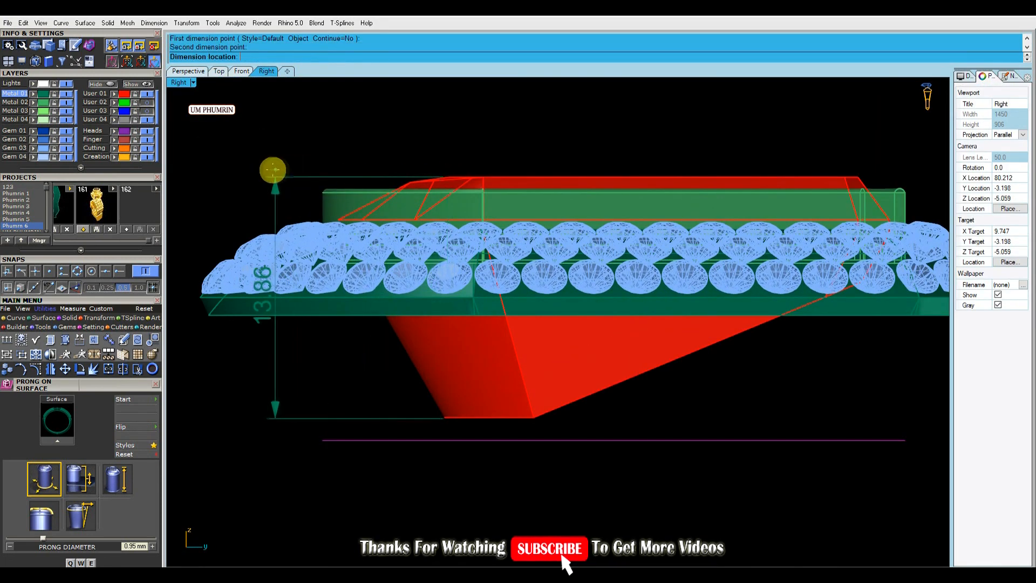
{"action": "right_click_drag", "start_coordinate": [273, 170], "coordinate": [366, 178]}
{"action": "left_click", "coordinate": [267, 181]}
{"action": "left_click", "coordinate": [1006, 76]}
{"action": "right_click_drag", "start_coordinate": [699, 160], "coordinate": [693, 178]}
{"action": "key", "text": "Escape"}
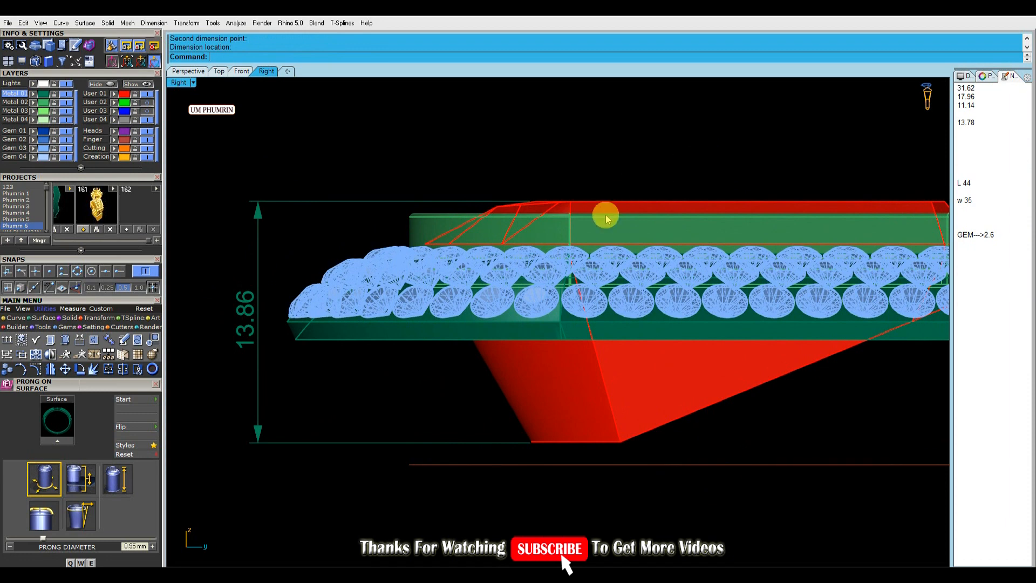
{"action": "left_click", "coordinate": [263, 275]}
{"action": "key", "text": "Delete"}
Step: Raise the outline curve slightly so it sits closer beneath the gem's base
{"action": "scroll", "coordinate": [394, 220], "scroll_direction": "down", "scroll_amount": 5}
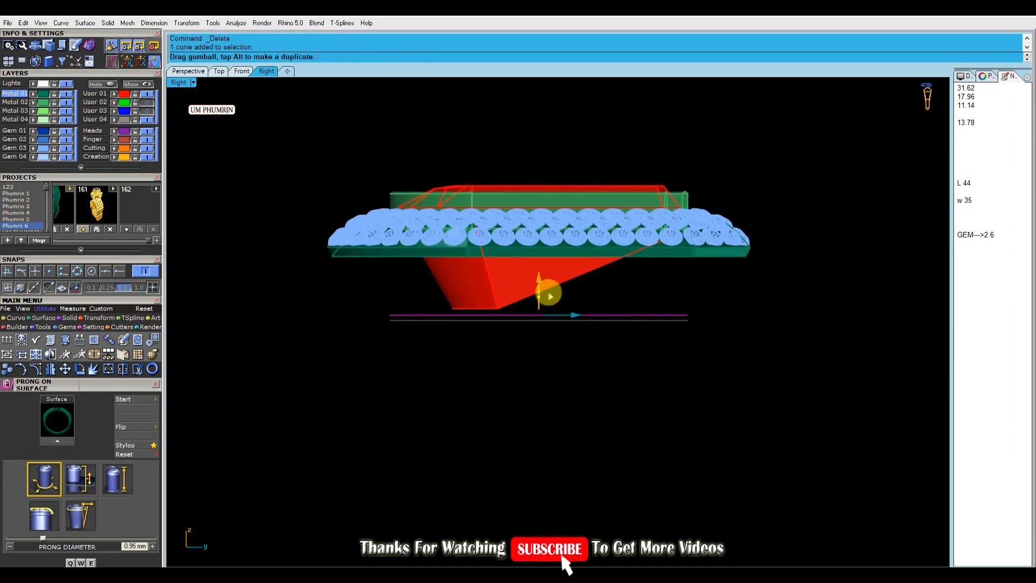
{"action": "left_click", "coordinate": [188, 71]}
{"action": "right_click_drag", "start_coordinate": [585, 319], "coordinate": [704, 380]}
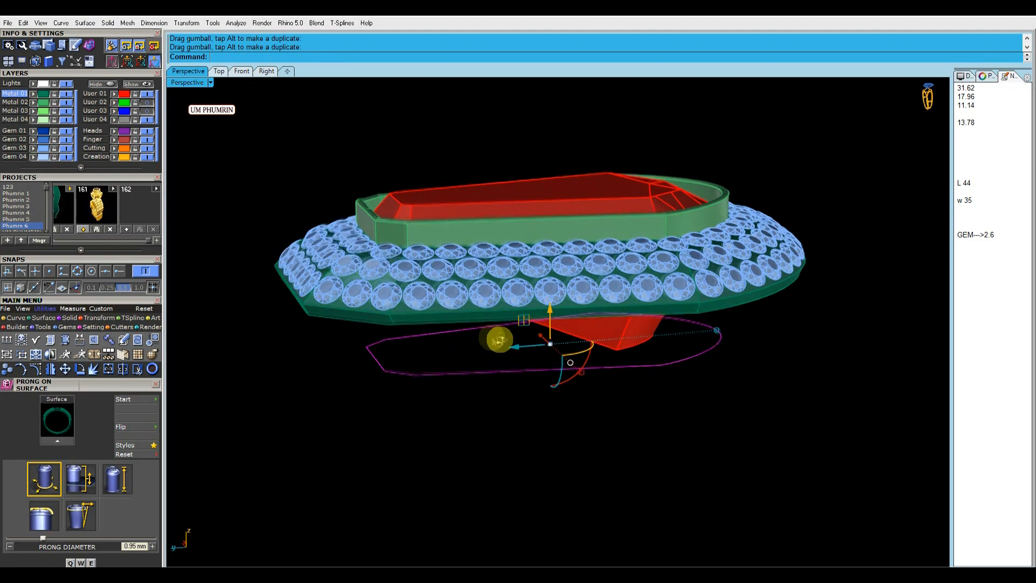
Step: Offset the outline curve below the gem inward by 1 mm with sharp corners
{"action": "right_click_drag", "start_coordinate": [499, 339], "coordinate": [533, 318]}
{"action": "type", "text": "ff"}
{"action": "key", "text": "Return"}
{"action": "scroll", "coordinate": [529, 330], "scroll_direction": "up", "scroll_amount": 3}
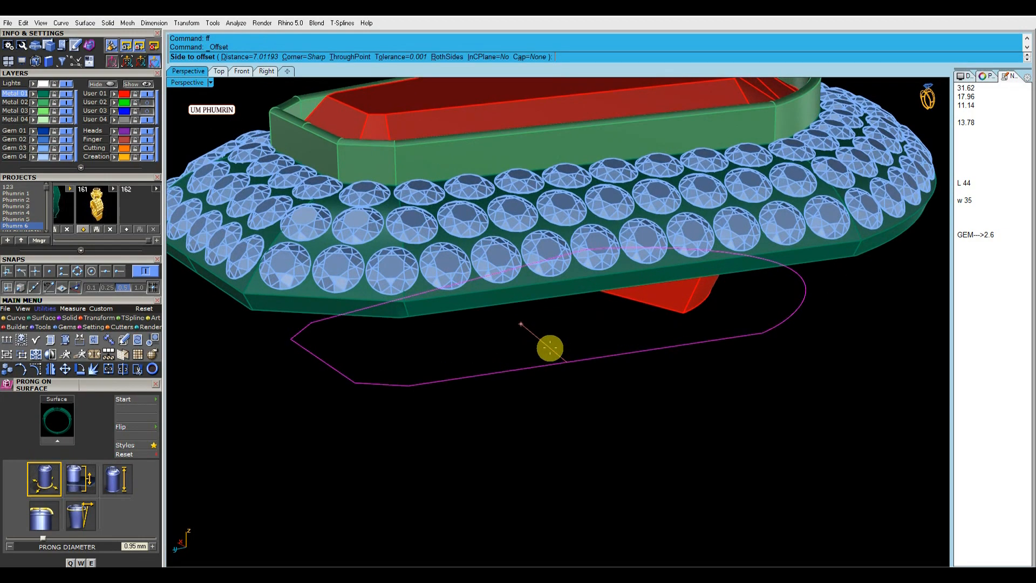
{"action": "right_click_drag", "start_coordinate": [615, 367], "coordinate": [629, 378]}
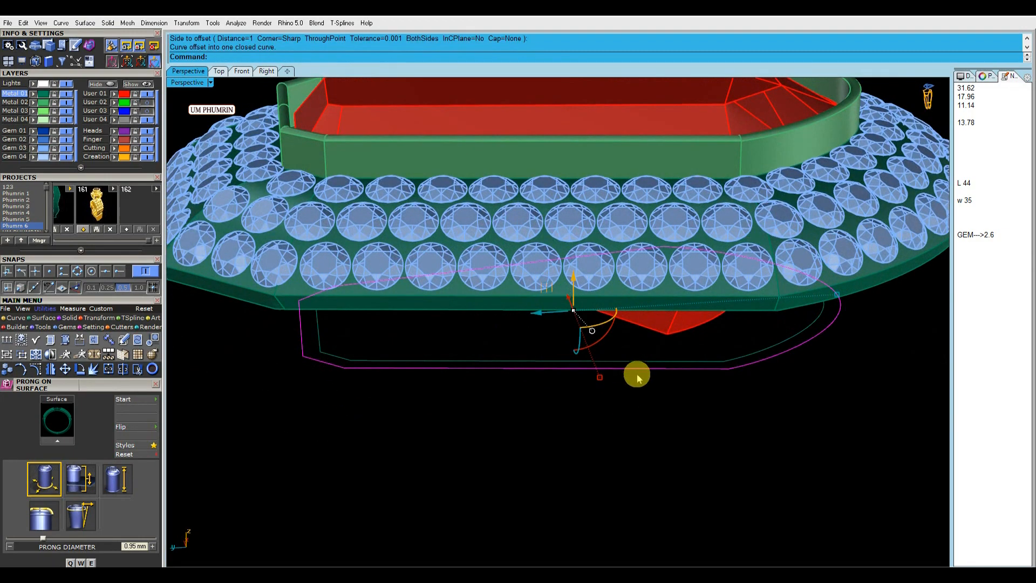
{"action": "scroll", "coordinate": [640, 375], "scroll_direction": "down", "scroll_amount": 2}
Step: Try to make a flat ring surface between the two outlines by patching, splitting and trimming away the extra pieces
{"action": "type", "text": "pp"}
{"action": "key", "text": "Return"}
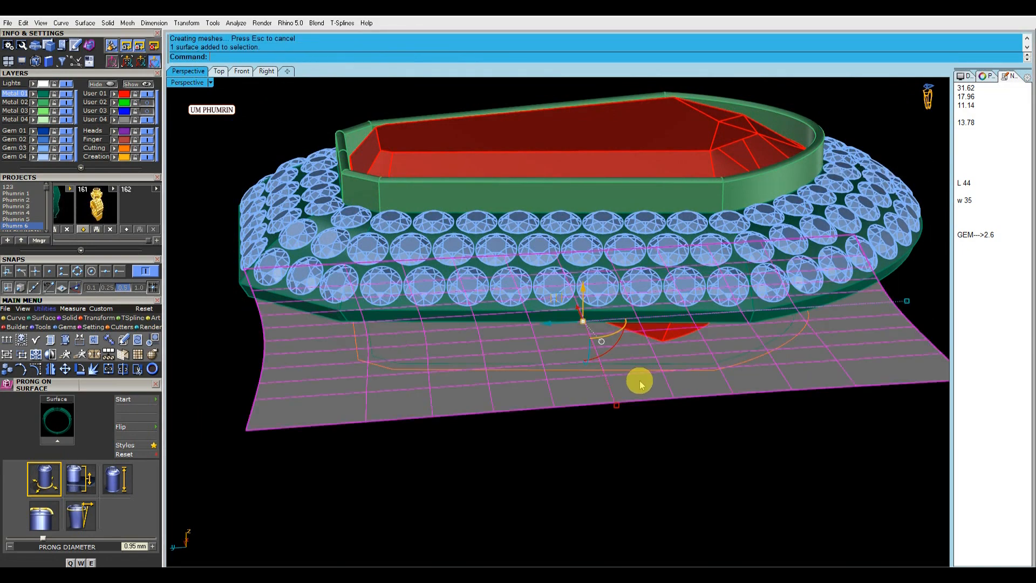
{"action": "scroll", "coordinate": [728, 374], "scroll_direction": "up", "scroll_amount": 5}
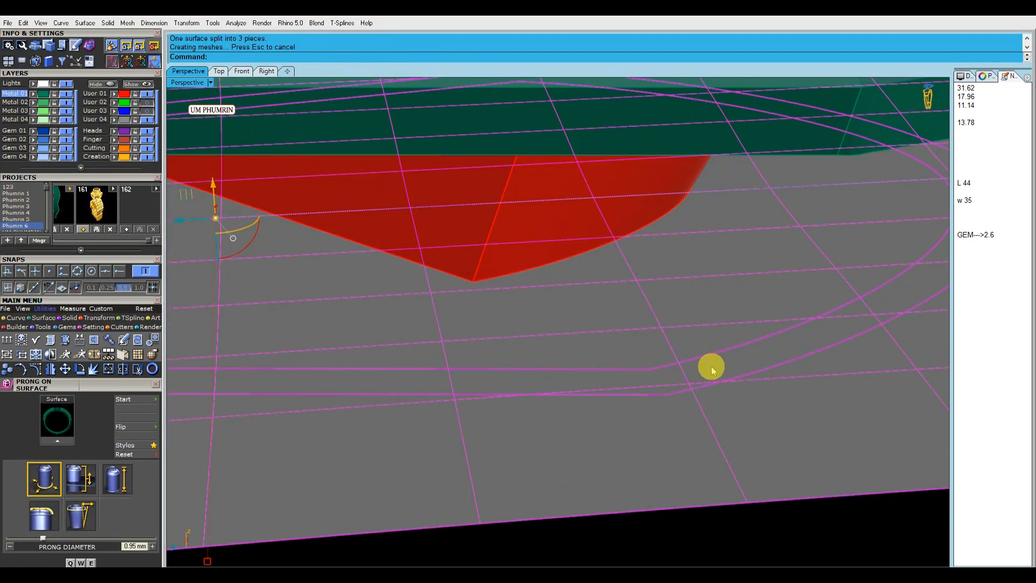
{"action": "scroll", "coordinate": [712, 370], "scroll_direction": "down", "scroll_amount": 2}
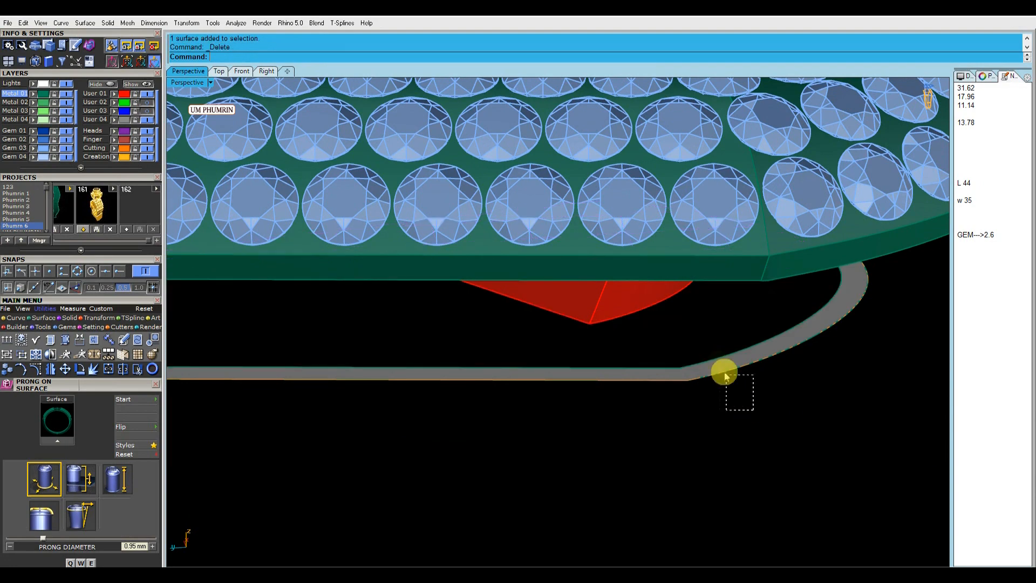
{"action": "scroll", "coordinate": [723, 370], "scroll_direction": "up", "scroll_amount": 3}
{"action": "key", "text": "Delete"}
Step: Try to extrude the two outline curves together as a solid with a distance of -1
{"action": "left_click_drag", "start_coordinate": [686, 331], "coordinate": [681, 325]}
{"action": "scroll", "coordinate": [696, 339], "scroll_direction": "down", "scroll_amount": 5}
{"action": "right_click_drag", "start_coordinate": [698, 340], "coordinate": [708, 388]}
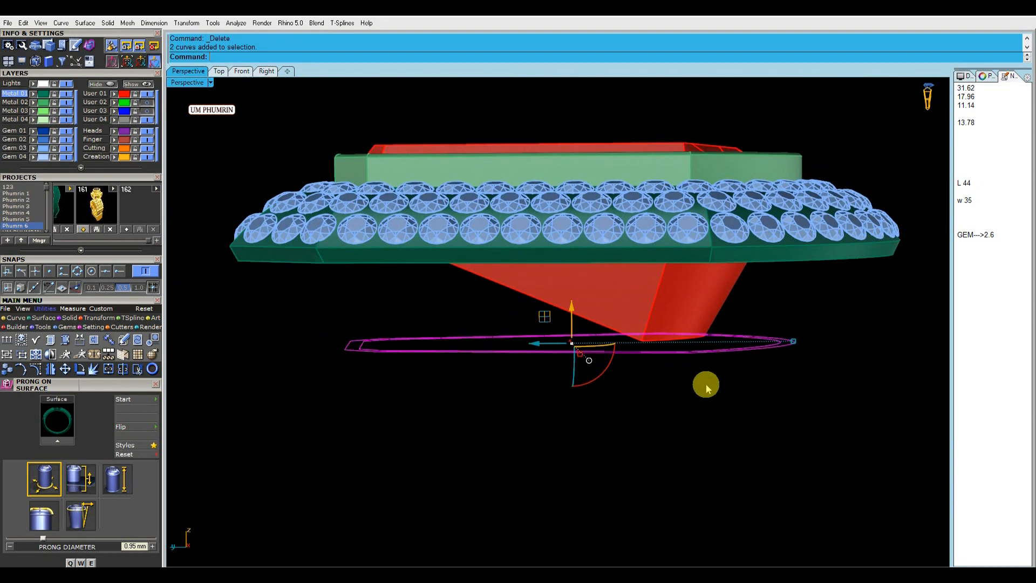
{"action": "key", "text": "ctrl+e"}
{"action": "left_click", "coordinate": [372, 58]}
{"action": "left_click", "coordinate": [332, 59]}
{"action": "right_click_drag", "start_coordinate": [541, 386], "coordinate": [573, 382]}
{"action": "type", "text": "-1"}
{"action": "key", "text": "Return"}
{"action": "key", "text": "ctrl+z"}
Step: Replace the inner outline with a new curve offset 1.6 mm inward from the outer outline
{"action": "scroll", "coordinate": [523, 342], "scroll_direction": "up", "scroll_amount": 7}
{"action": "left_click", "coordinate": [544, 351]}
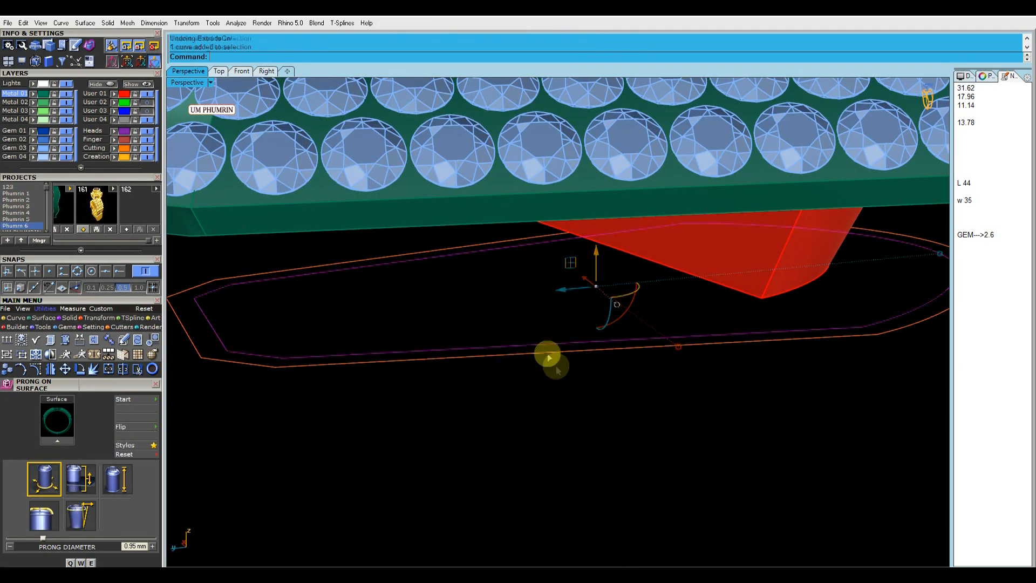
{"action": "key", "text": "Delete"}
{"action": "left_click", "coordinate": [575, 362]}
{"action": "scroll", "coordinate": [575, 363], "scroll_direction": "down", "scroll_amount": 5}
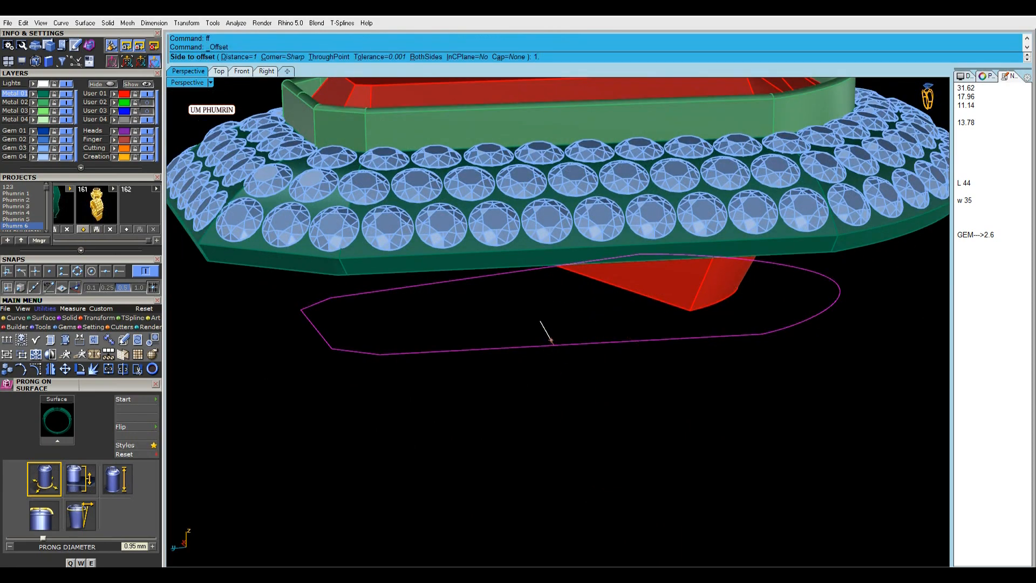
{"action": "left_click", "coordinate": [540, 321]}
{"action": "right_click_drag", "start_coordinate": [553, 329], "coordinate": [614, 374]}
Step: Try to extrude the two outline curves as a solid with a distance of -0.8
{"action": "left_click", "coordinate": [571, 372], "text": "shift"}
{"action": "key", "text": "ctrl+e"}
{"action": "type", "text": "-0.8"}
{"action": "key", "text": "Return"}
{"action": "key", "text": "ctrl+z"}
Step: Extrude both outline curves by -1 into a solid ring below the gem
{"action": "key", "text": "ctrl+e"}
{"action": "type", "text": "-1"}
{"action": "key", "text": "Return"}
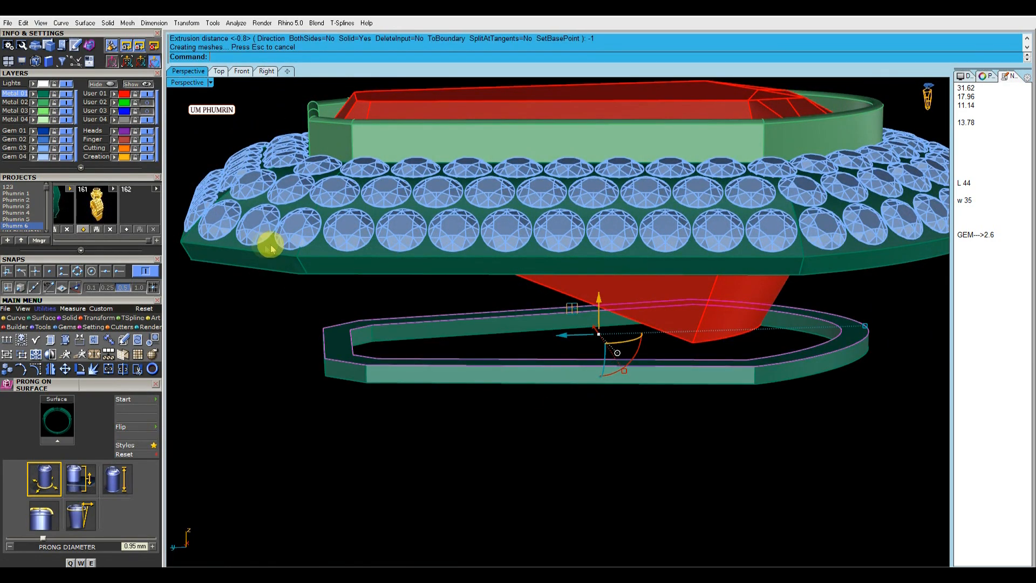
Step: Put the outline curves on the hidden User 04 layer and isolate the solid ring
{"action": "left_click", "coordinate": [115, 120]}
{"action": "left_click", "coordinate": [146, 120]}
{"action": "left_click", "coordinate": [484, 364]}
{"action": "right_click", "coordinate": [102, 85]}
{"action": "right_click_drag", "start_coordinate": [565, 287], "coordinate": [610, 299]}
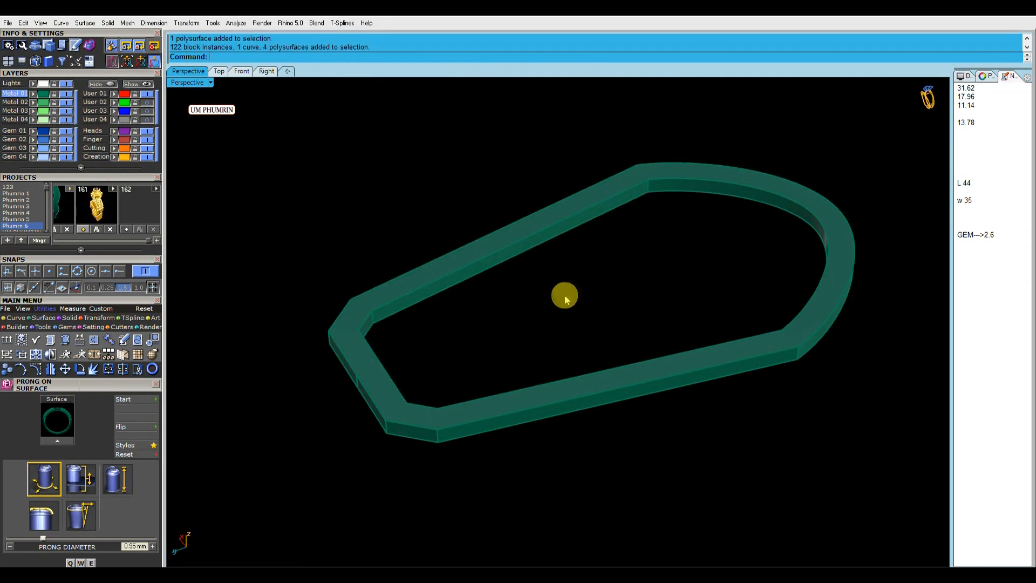
Step: Try to fillet the ring's edges with a 0.2 mm radius
{"action": "key", "text": "Return"}
{"action": "right_click_drag", "start_coordinate": [567, 315], "coordinate": [565, 254]}
{"action": "type", "text": ".2"}
{"action": "key", "text": "Return"}
{"action": "left_click", "coordinate": [267, 73]}
{"action": "left_click_drag", "start_coordinate": [550, 314], "coordinate": [697, 317]}
{"action": "left_click", "coordinate": [191, 73]}
{"action": "key", "text": "Return"}
{"action": "key", "text": "Return"}
{"action": "right_click_drag", "start_coordinate": [620, 282], "coordinate": [289, 131]}
Step: Fillet the solid ring's upper and lower edges with a 0.3 mm radius
{"action": "type", "text": "fe"}
{"action": "key", "text": "Return"}
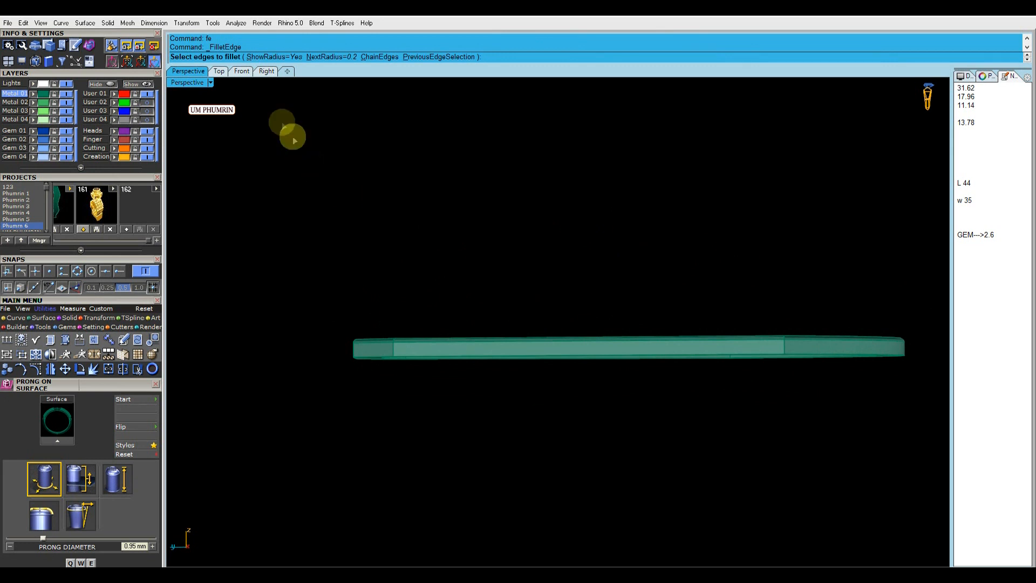
{"action": "left_click", "coordinate": [266, 70]}
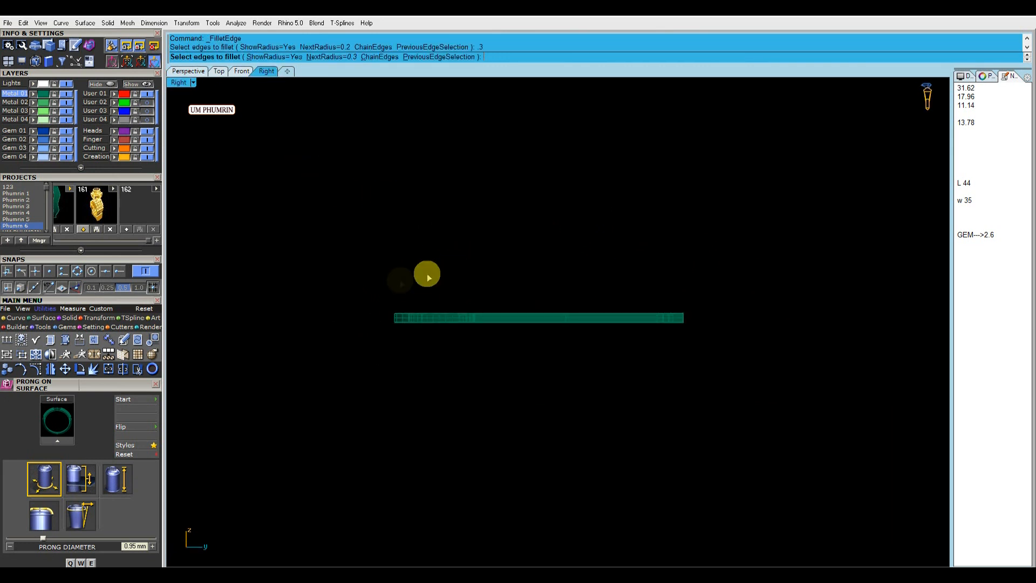
{"action": "left_click_drag", "start_coordinate": [707, 316], "coordinate": [712, 317]}
{"action": "key", "text": "Return"}
{"action": "key", "text": "Return"}
{"action": "type", "text": "fe"}
{"action": "key", "text": "Return"}
{"action": "scroll", "coordinate": [399, 322], "scroll_direction": "up", "scroll_amount": 4}
{"action": "left_click_drag", "start_coordinate": [374, 317], "coordinate": [874, 396]}
{"action": "key", "text": "Return"}
{"action": "key", "text": "Return"}
{"action": "right_click_drag", "start_coordinate": [491, 246], "coordinate": [697, 422]}
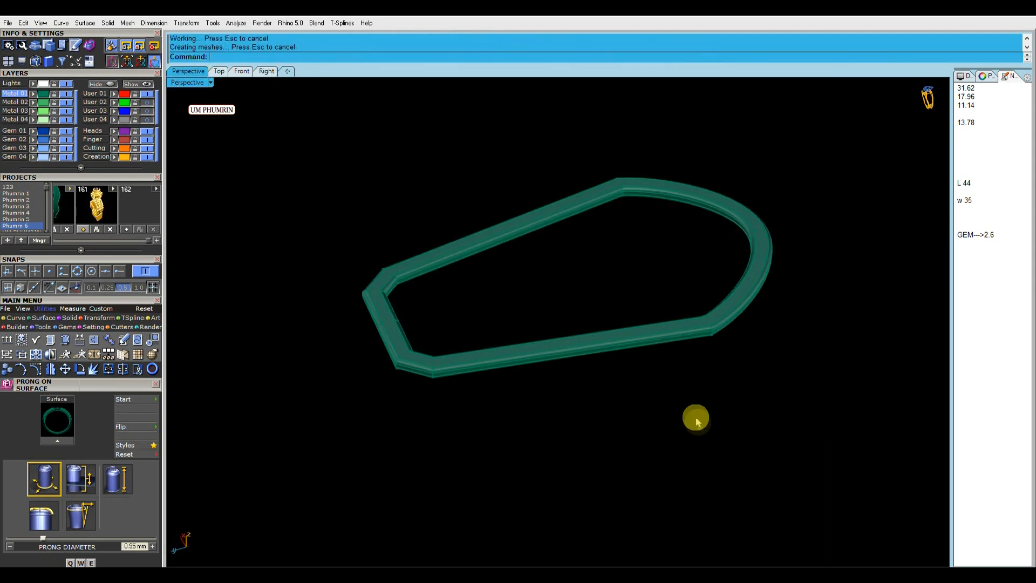
Step: Turn off the visible surface isocurves on the filleted ring
{"action": "left_click", "coordinate": [682, 328]}
{"action": "left_click", "coordinate": [986, 78]}
{"action": "left_click", "coordinate": [962, 92]}
{"action": "left_click", "coordinate": [999, 291]}
{"action": "left_click", "coordinate": [837, 344]}
{"action": "right_click_drag", "start_coordinate": [837, 343], "coordinate": [789, 329]}
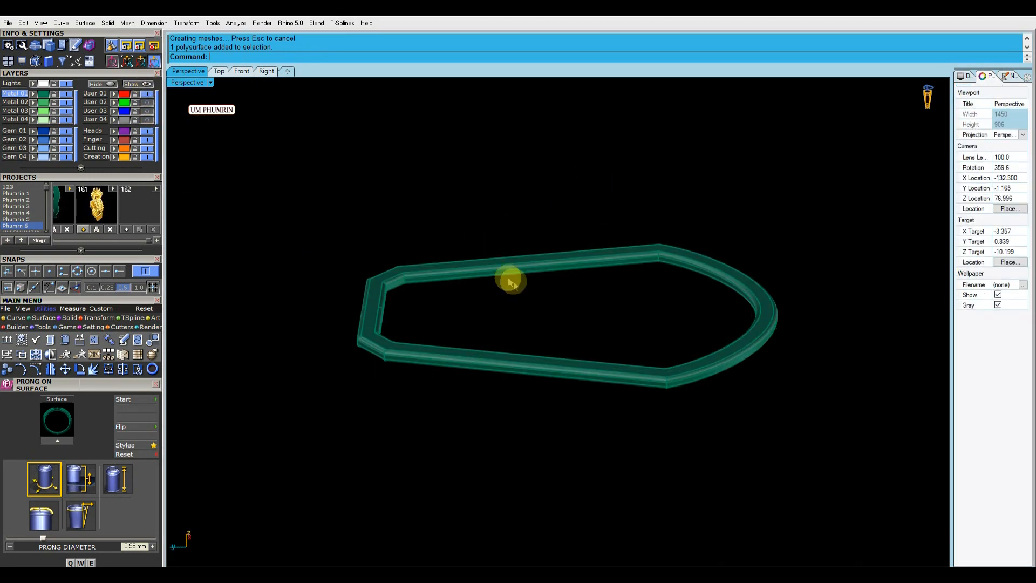
Step: Unhide all the objects and examine how the filleted ring sits beneath the gem and outer band
{"action": "left_click", "coordinate": [141, 84]}
{"action": "right_click_drag", "start_coordinate": [539, 243], "coordinate": [701, 311]}
{"action": "right_click_drag", "start_coordinate": [568, 263], "coordinate": [502, 316]}
{"action": "scroll", "coordinate": [421, 161], "scroll_direction": "up", "scroll_amount": 5}
{"action": "scroll", "coordinate": [491, 143], "scroll_direction": "down", "scroll_amount": 5}
{"action": "scroll", "coordinate": [490, 143], "scroll_direction": "up", "scroll_amount": 5}
{"action": "scroll", "coordinate": [489, 262], "scroll_direction": "down", "scroll_amount": 3}
{"action": "scroll", "coordinate": [497, 232], "scroll_direction": "up", "scroll_amount": 5}
{"action": "right_click_drag", "start_coordinate": [497, 232], "coordinate": [497, 344]}
{"action": "scroll", "coordinate": [373, 294], "scroll_direction": "down", "scroll_amount": 5}
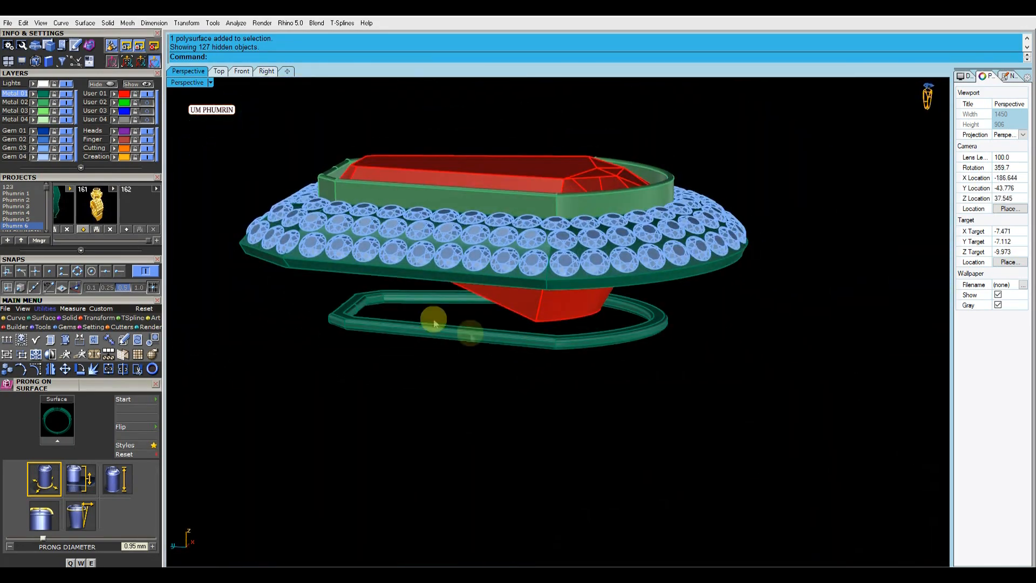
Step: Try to offset the ring's outer outline curve inward through a picked point
{"action": "scroll", "coordinate": [335, 317], "scroll_direction": "up", "scroll_amount": 6}
{"action": "left_click", "coordinate": [338, 318]}
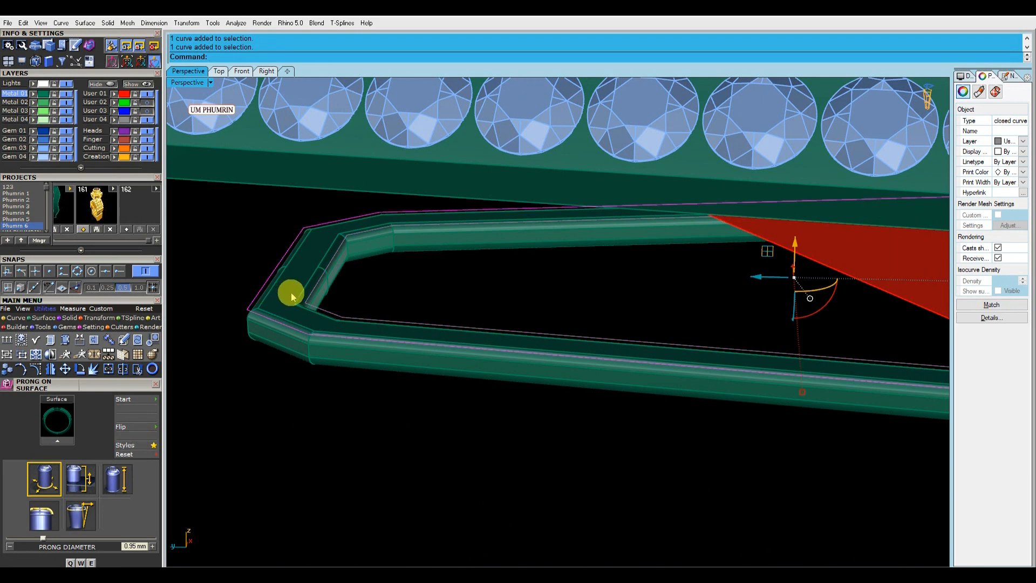
{"action": "type", "text": "o"}
{"action": "key", "text": "Return"}
{"action": "scroll", "coordinate": [295, 294], "scroll_direction": "up", "scroll_amount": 4}
{"action": "left_click", "coordinate": [337, 57]}
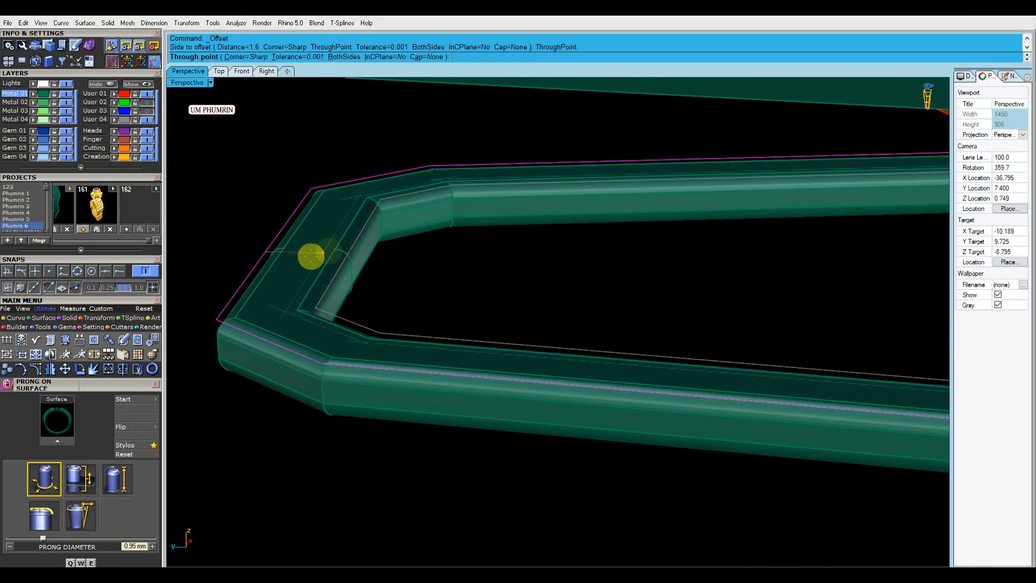
{"action": "left_click", "coordinate": [275, 284]}
Step: Offset the ring's outer outline curve inward by 0.5 mm and hide the User 04 layer
{"action": "type", "text": "ff"}
{"action": "key", "text": "Return"}
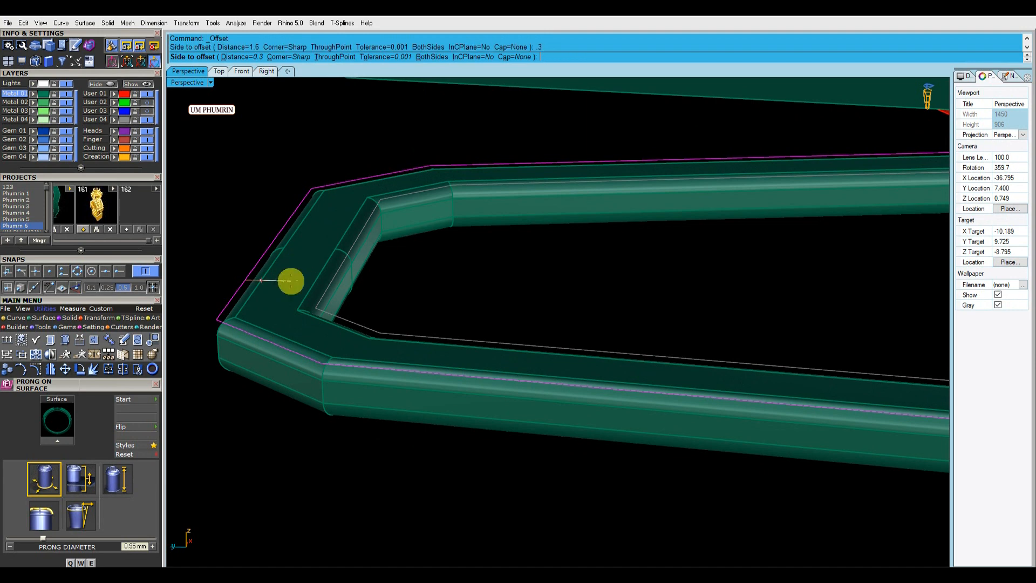
{"action": "left_click", "coordinate": [291, 280]}
{"action": "scroll", "coordinate": [310, 302], "scroll_direction": "down", "scroll_amount": 2}
{"action": "left_click", "coordinate": [261, 282]}
{"action": "left_click", "coordinate": [245, 275]}
{"action": "left_click", "coordinate": [147, 119]}
Step: Examine the inward-offset ring curve from the side and from below relative to the outer band
{"action": "scroll", "coordinate": [418, 311], "scroll_direction": "down", "scroll_amount": 8}
{"action": "right_click_drag", "start_coordinate": [421, 313], "coordinate": [539, 339]}
{"action": "left_click", "coordinate": [267, 71]}
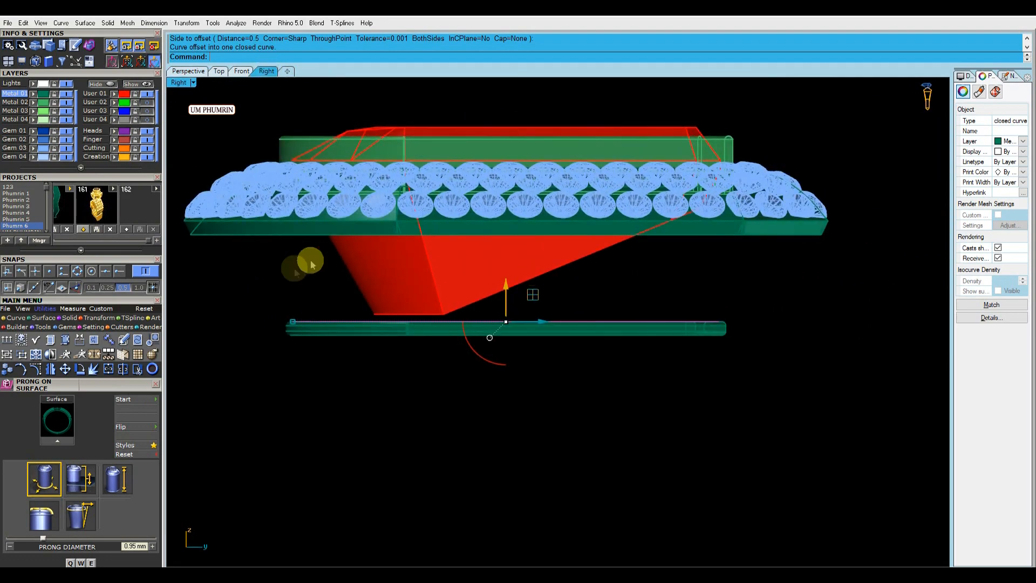
{"action": "scroll", "coordinate": [277, 208], "scroll_direction": "up", "scroll_amount": 6}
{"action": "left_click", "coordinate": [203, 74]}
{"action": "right_click_drag", "start_coordinate": [511, 285], "coordinate": [484, 230]}
{"action": "key", "text": "Escape"}
Step: Duplicate the underside edges of the outer band along one half of its outline
{"action": "right_click_drag", "start_coordinate": [375, 150], "coordinate": [393, 180]}
{"action": "type", "text": "D1"}
{"action": "key", "text": "Return"}
{"action": "scroll", "coordinate": [390, 186], "scroll_direction": "up", "scroll_amount": 2}
{"action": "left_click", "coordinate": [389, 187]}
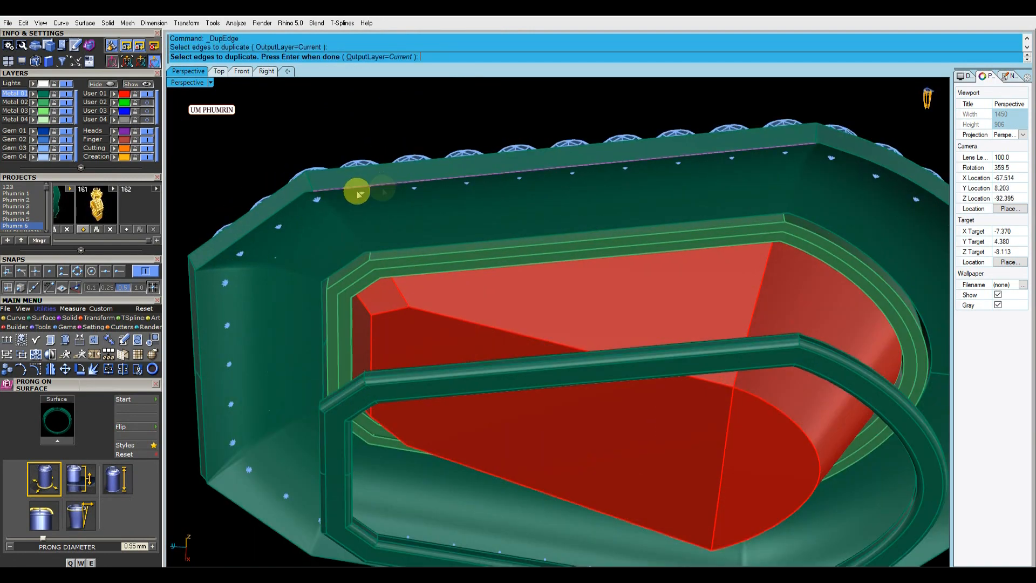
{"action": "scroll", "coordinate": [303, 196], "scroll_direction": "up", "scroll_amount": 4}
{"action": "left_click", "coordinate": [303, 196]}
{"action": "right_click_drag", "start_coordinate": [304, 196], "coordinate": [381, 254], "text": "shift"}
{"action": "scroll", "coordinate": [371, 230], "scroll_direction": "up", "scroll_amount": 5}
{"action": "left_click", "coordinate": [381, 216]}
{"action": "scroll", "coordinate": [396, 244], "scroll_direction": "down", "scroll_amount": 8}
{"action": "scroll", "coordinate": [694, 236], "scroll_direction": "up", "scroll_amount": 3}
{"action": "right_click_drag", "start_coordinate": [874, 97], "coordinate": [707, 131], "text": "shift"}
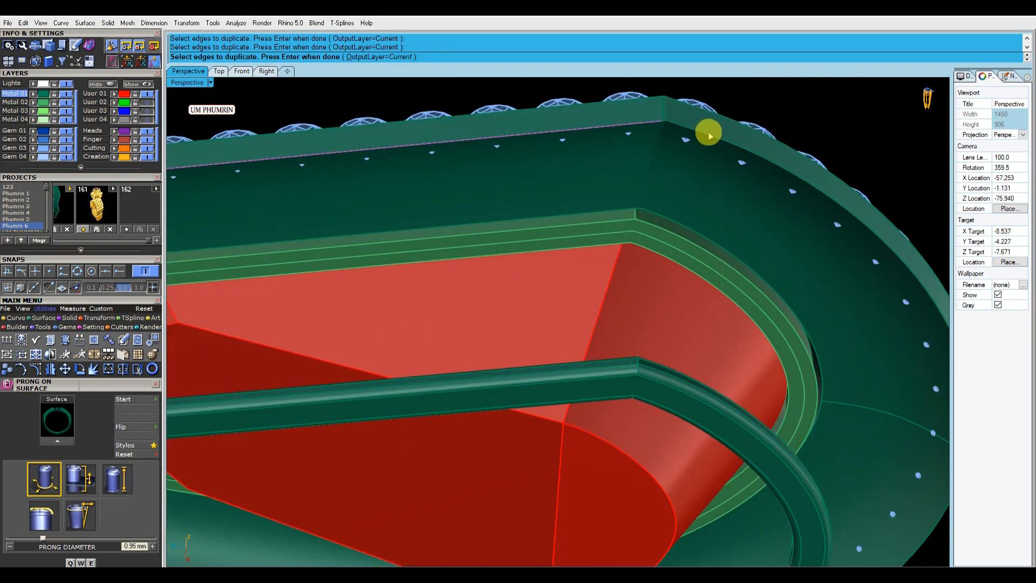
{"action": "scroll", "coordinate": [708, 131], "scroll_direction": "down", "scroll_amount": 4}
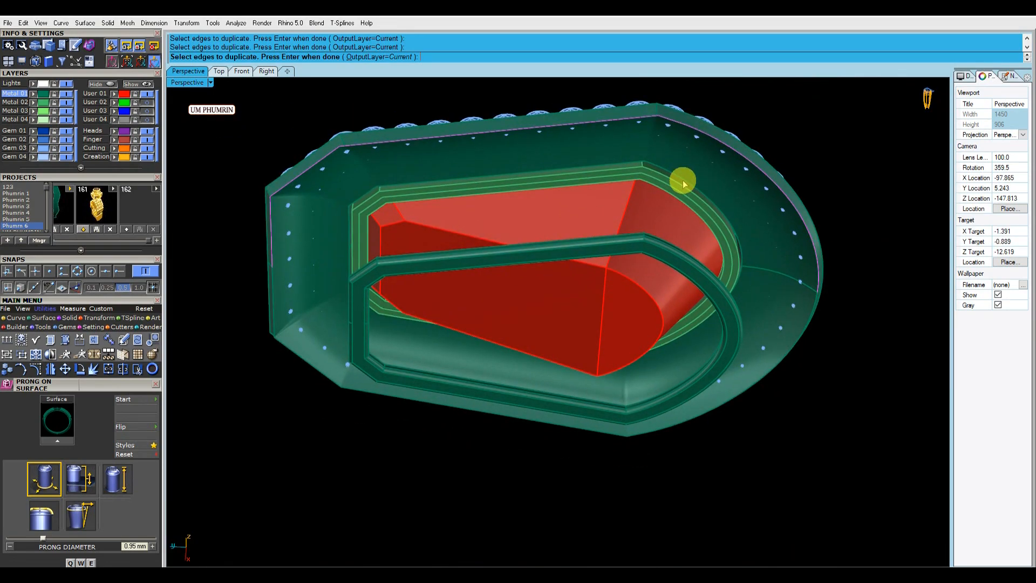
{"action": "right_click", "coordinate": [682, 180]}
Step: Isolate the duplicated edge curves and the offset ring curve, and join the edge curves into one open curve
{"action": "right_click_drag", "start_coordinate": [682, 180], "coordinate": [644, 321]}
{"action": "scroll", "coordinate": [539, 324], "scroll_direction": "up", "scroll_amount": 4}
{"action": "right_click_drag", "start_coordinate": [259, 308], "coordinate": [432, 251]}
{"action": "left_click", "coordinate": [322, 342], "text": "shift"}
{"action": "right_click", "coordinate": [110, 84]}
{"action": "scroll", "coordinate": [432, 251], "scroll_direction": "down", "scroll_amount": 6}
{"action": "left_click_drag", "start_coordinate": [795, 441], "coordinate": [330, 213]}
{"action": "left_click", "coordinate": [335, 345]}
{"action": "left_click", "coordinate": [219, 70]}
{"action": "right_click_drag", "start_coordinate": [487, 302], "coordinate": [500, 333]}
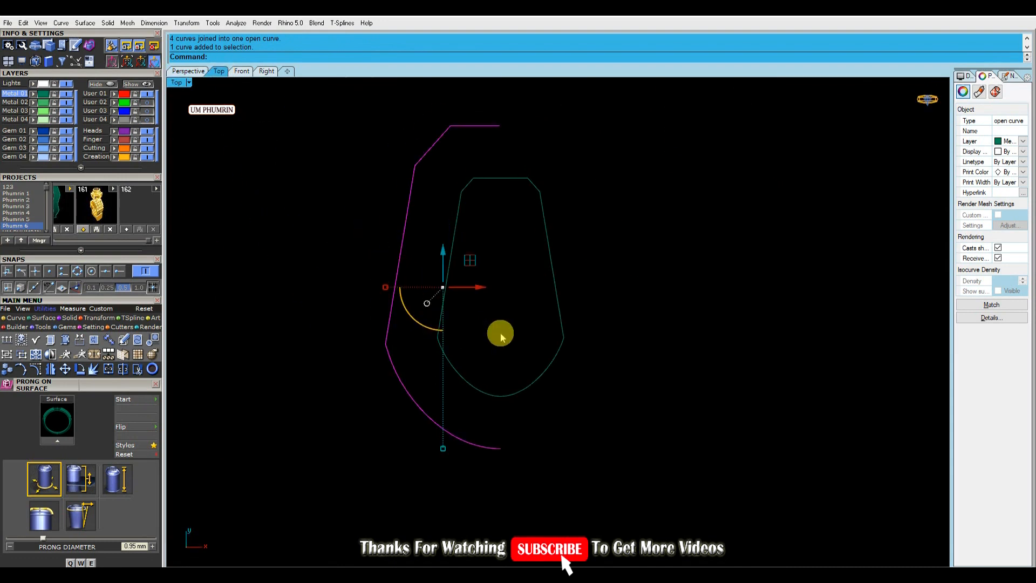
Step: Draw a vertical centre line through the origin, extending both sides past the half outline
{"action": "type", "text": "l"}
{"action": "key", "text": "Return"}
{"action": "type", "text": "0"}
{"action": "key", "text": "Return"}
{"action": "left_click", "coordinate": [233, 57]}
{"action": "left_click", "coordinate": [515, 108]}
{"action": "scroll", "coordinate": [523, 215], "scroll_direction": "up", "scroll_amount": 6}
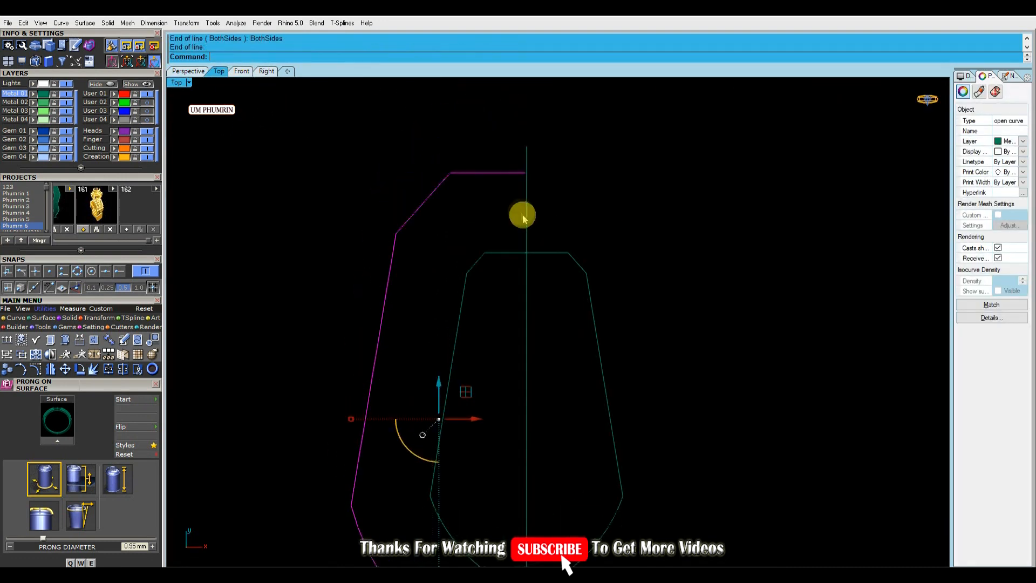
Step: Extend both ends of the half outline past the centre line
{"action": "left_click", "coordinate": [19, 318]}
{"action": "left_click", "coordinate": [154, 347]}
{"action": "left_click", "coordinate": [97, 338]}
{"action": "left_click", "coordinate": [592, 222]}
{"action": "key", "text": "Return"}
{"action": "scroll", "coordinate": [604, 245], "scroll_direction": "down", "scroll_amount": 12}
{"action": "scroll", "coordinate": [570, 432], "scroll_direction": "up", "scroll_amount": 6}
{"action": "key", "text": "Return"}
{"action": "key", "text": "Return"}
{"action": "scroll", "coordinate": [533, 357], "scroll_direction": "up", "scroll_amount": 6}
{"action": "left_click", "coordinate": [534, 358]}
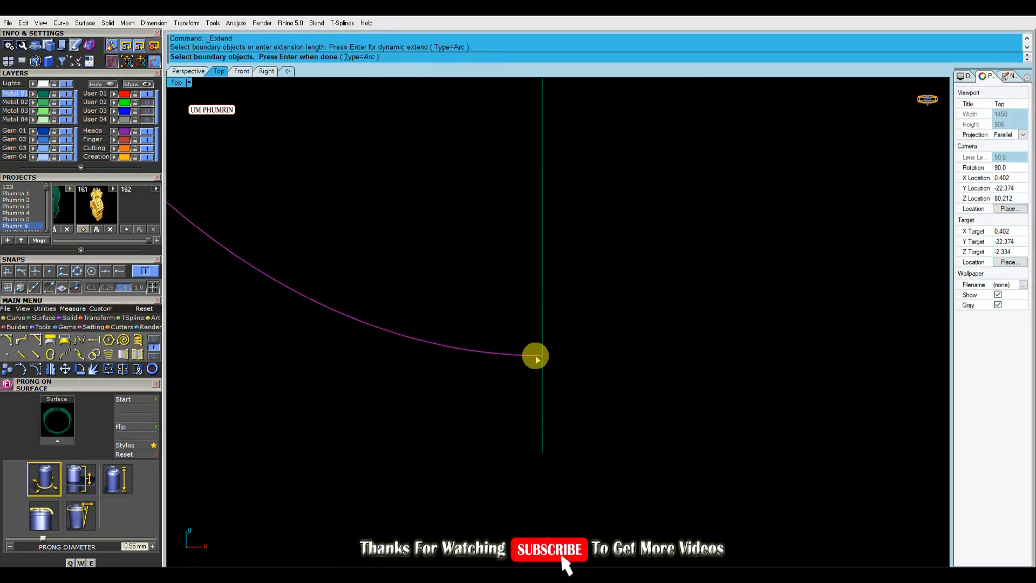
{"action": "left_click", "coordinate": [556, 357]}
{"action": "key", "text": "Return"}
Step: Trim the overshooting ends of the half outline at the centre line and delete the line
{"action": "scroll", "coordinate": [517, 305], "scroll_direction": "down", "scroll_amount": 5}
{"action": "left_click", "coordinate": [531, 334]}
{"action": "key", "text": "ctrl+t"}
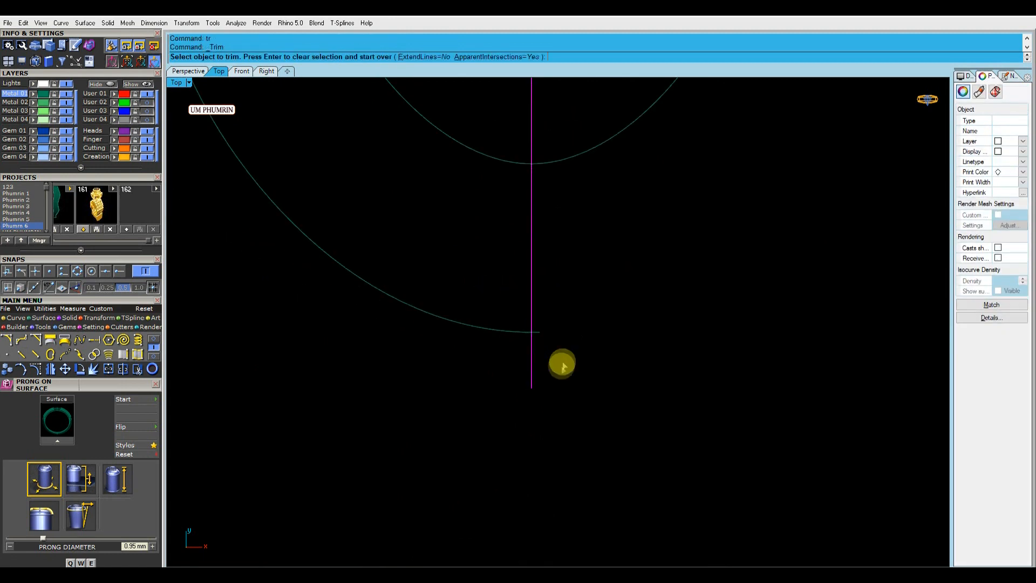
{"action": "left_click", "coordinate": [537, 331]}
{"action": "scroll", "coordinate": [556, 373], "scroll_direction": "down", "scroll_amount": 8}
{"action": "scroll", "coordinate": [545, 182], "scroll_direction": "up", "scroll_amount": 9}
{"action": "scroll", "coordinate": [519, 131], "scroll_direction": "up", "scroll_amount": 5}
{"action": "left_click", "coordinate": [514, 140]}
{"action": "key", "text": "Return"}
{"action": "scroll", "coordinate": [526, 161], "scroll_direction": "down", "scroll_amount": 15}
{"action": "key", "text": "Delete"}
Step: Mirror the half outline across the centre and join the two halves
{"action": "left_click", "coordinate": [466, 290]}
{"action": "key", "text": "ctrl+m"}
{"action": "key", "text": "ctrl+a"}
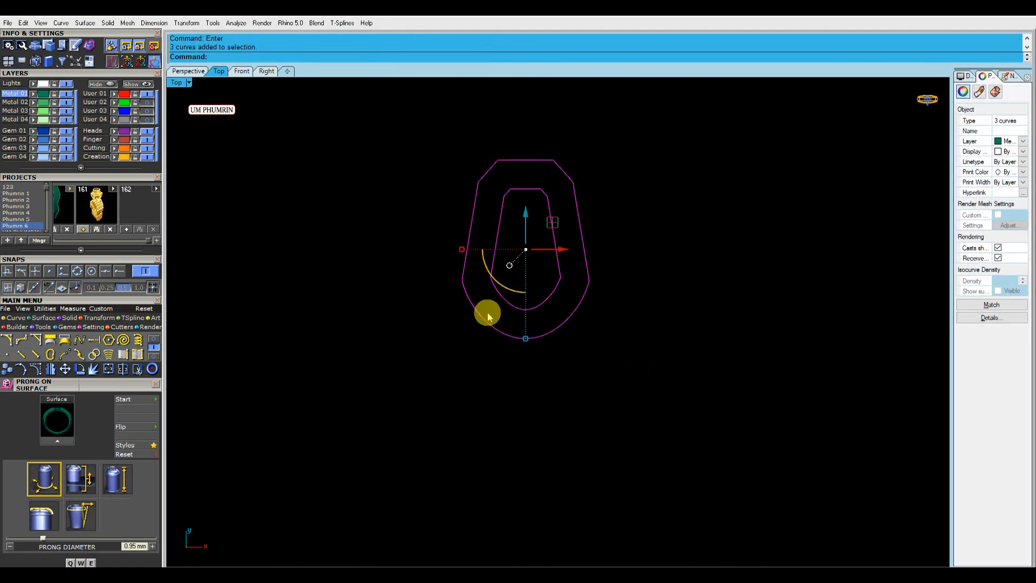
{"action": "key", "text": "ctrl+l"}
{"action": "key", "text": "Escape"}
{"action": "key", "text": "ctrl+j"}
Step: Save the pendant file with the two closed outlines in the perspective view
{"action": "left_click", "coordinate": [188, 71]}
{"action": "key", "text": "Escape"}
{"action": "right_click_drag", "start_coordinate": [465, 224], "coordinate": [151, 99]}
{"action": "right_click_drag", "start_coordinate": [251, 75], "coordinate": [371, 310]}
{"action": "key", "text": "ctrl+s"}
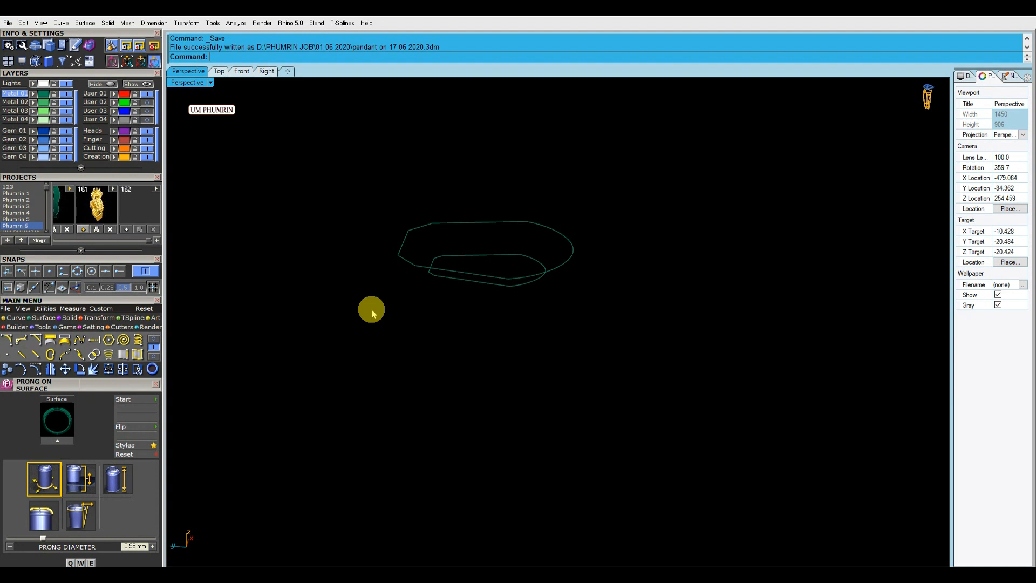
Step: Draw a line connecting the outer outline to the inner outline at the quadrant points of their rounded ends
{"action": "left_click", "coordinate": [270, 74]}
{"action": "scroll", "coordinate": [233, 151], "scroll_direction": "down", "scroll_amount": 8}
{"action": "left_click", "coordinate": [203, 73]}
{"action": "right_click_drag", "start_coordinate": [561, 189], "coordinate": [562, 276]}
{"action": "right_click_drag", "start_coordinate": [562, 276], "coordinate": [618, 255], "text": "shift"}
{"action": "type", "text": "l"}
{"action": "key", "text": "Return"}
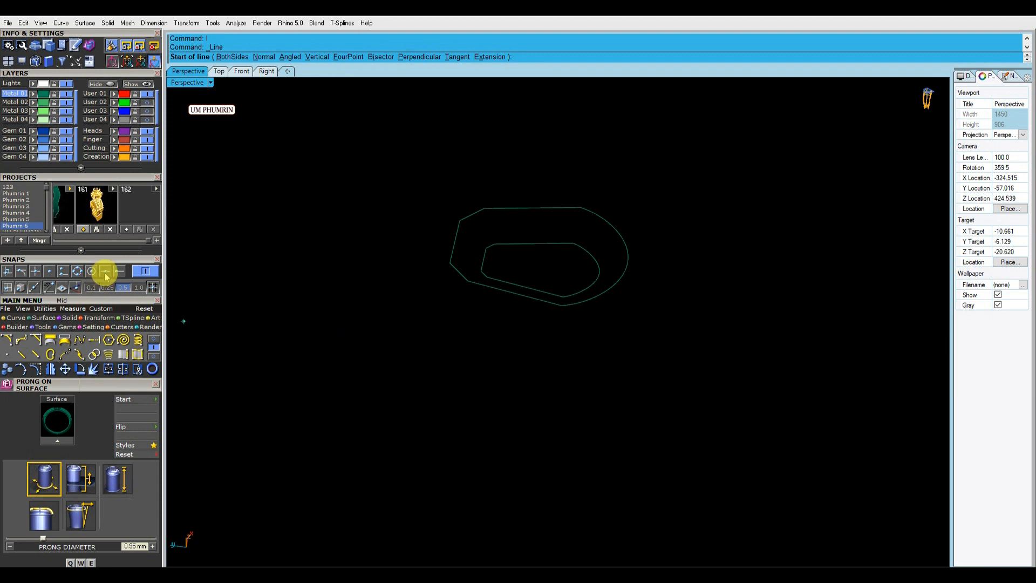
{"action": "scroll", "coordinate": [464, 249], "scroll_direction": "up", "scroll_amount": 3}
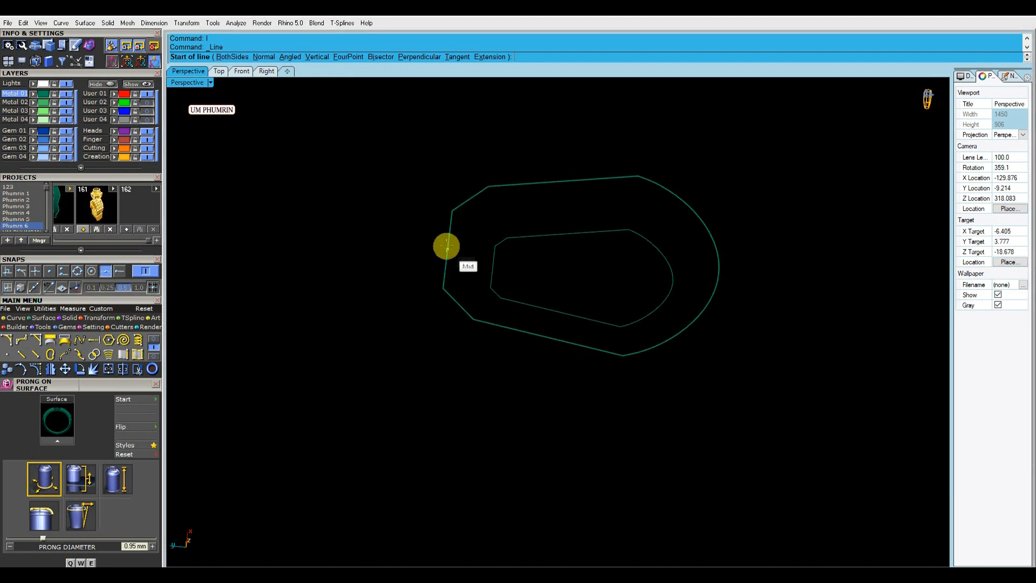
{"action": "left_click", "coordinate": [77, 271]}
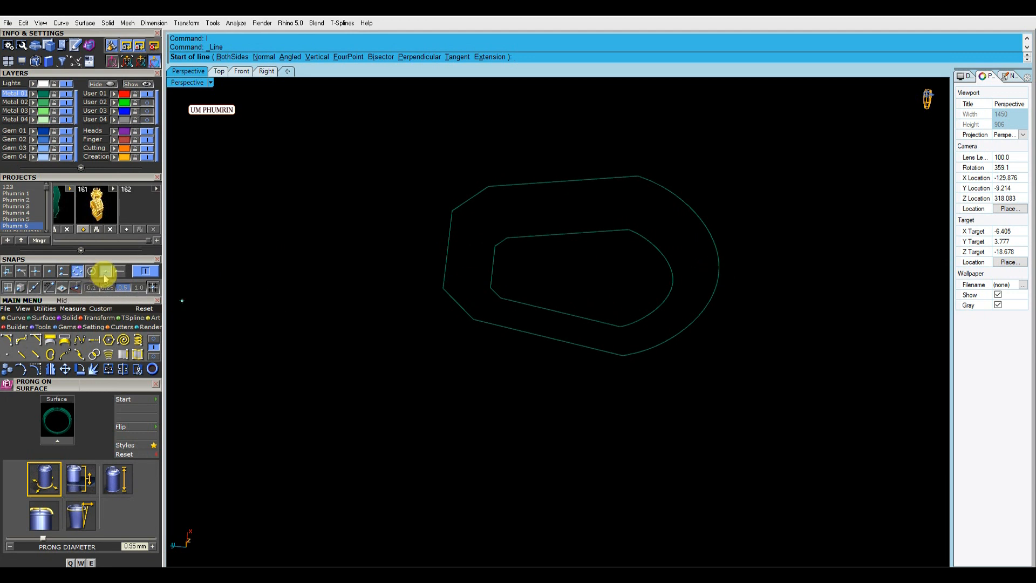
{"action": "left_click", "coordinate": [718, 271]}
{"action": "left_click", "coordinate": [673, 280]}
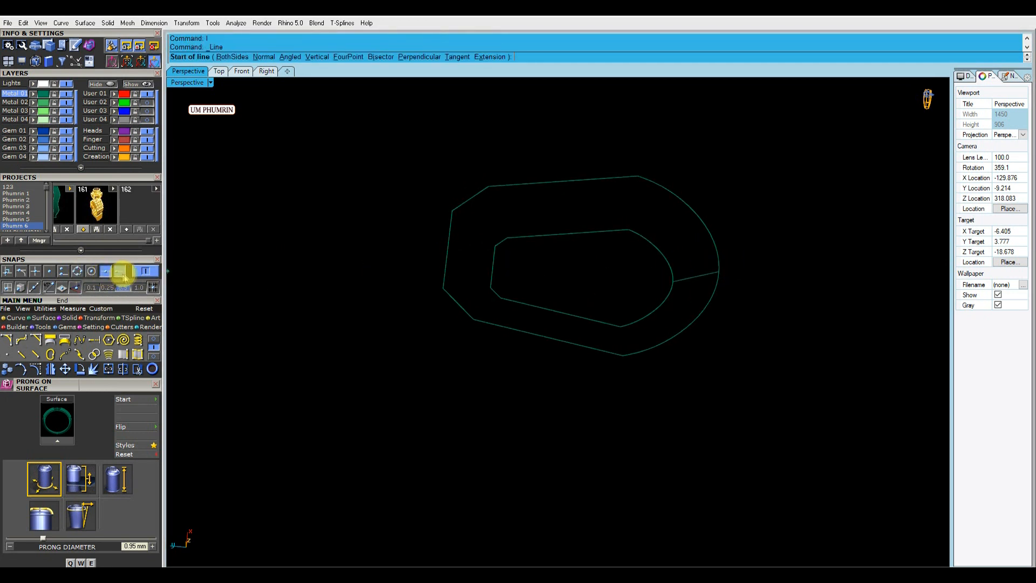
Step: Draw a line connecting the midpoints of the inner and outer outlines' flat ends
{"action": "left_click", "coordinate": [491, 266]}
{"action": "left_click", "coordinate": [447, 253]}
{"action": "right_click_drag", "start_coordinate": [490, 282], "coordinate": [450, 254]}
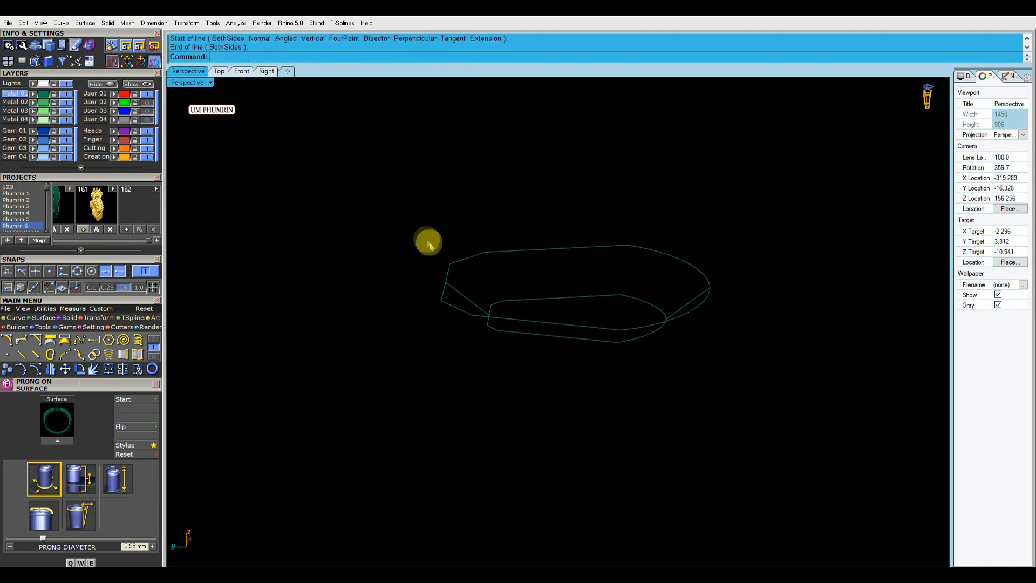
Step: Assign the four curves to the Heads layer, unhide all objects and switch to the side view
{"action": "key", "text": "ctrl+a"}
{"action": "left_click", "coordinate": [139, 84]}
{"action": "left_click", "coordinate": [266, 70]}
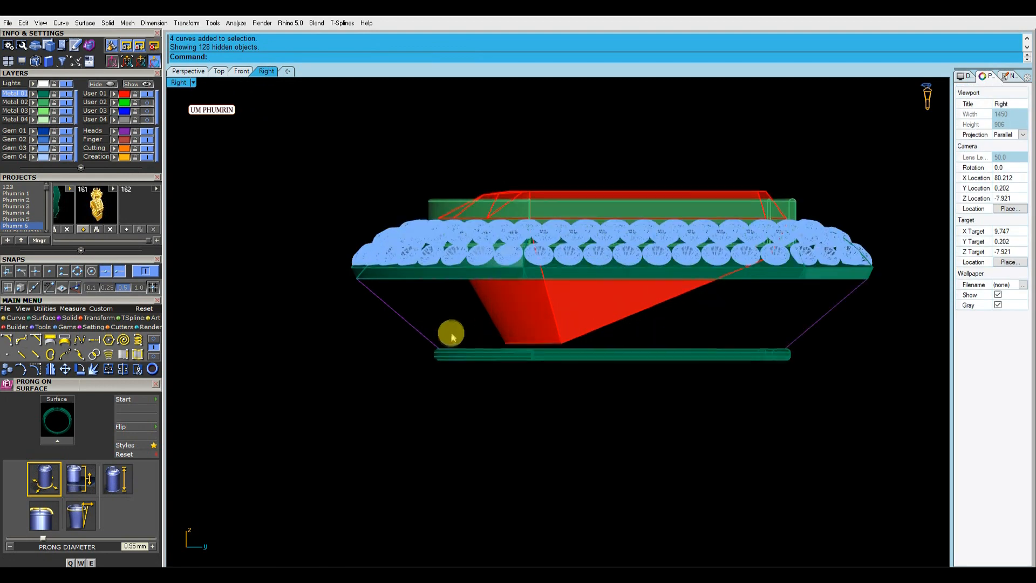
Step: Rebuild the rounded end's connecting line with 6 points and degree 3, and show its control points
{"action": "left_click", "coordinate": [392, 308]}
{"action": "scroll", "coordinate": [392, 309], "scroll_direction": "up", "scroll_amount": 2}
{"action": "mouse_move", "coordinate": [394, 310]}
{"action": "right_mouse_down"}
{"action": "mouse_move", "coordinate": [424, 301]}
{"action": "mouse_move", "coordinate": [388, 295]}
{"action": "right_mouse_up"}
{"action": "scroll", "coordinate": [426, 301], "scroll_direction": "up", "scroll_amount": 1}
{"action": "scroll", "coordinate": [425, 300], "scroll_direction": "down", "scroll_amount": 3}
{"action": "scroll", "coordinate": [388, 295], "scroll_direction": "up", "scroll_amount": 2}
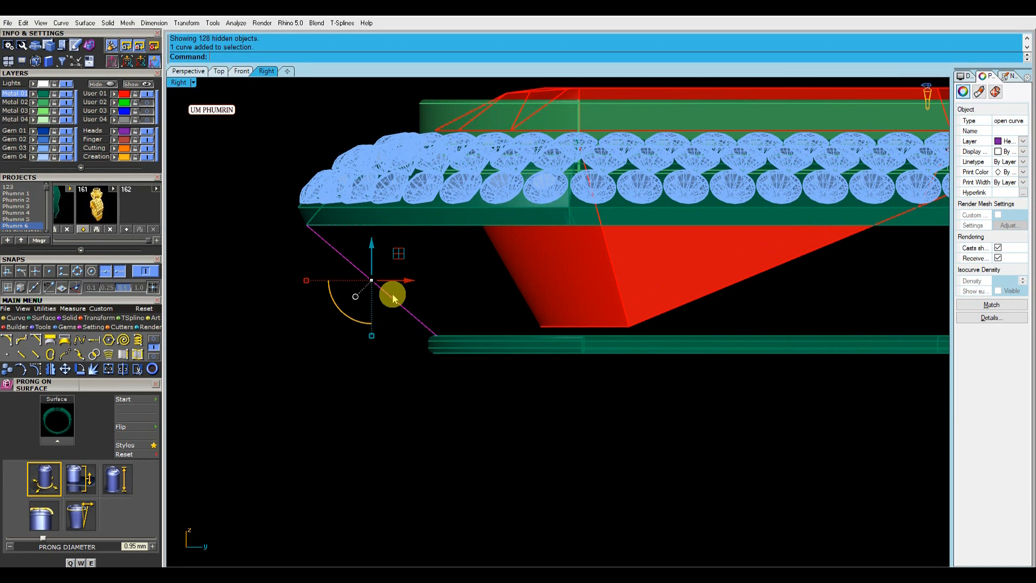
{"action": "scroll", "coordinate": [350, 322], "scroll_direction": "down", "scroll_amount": 2}
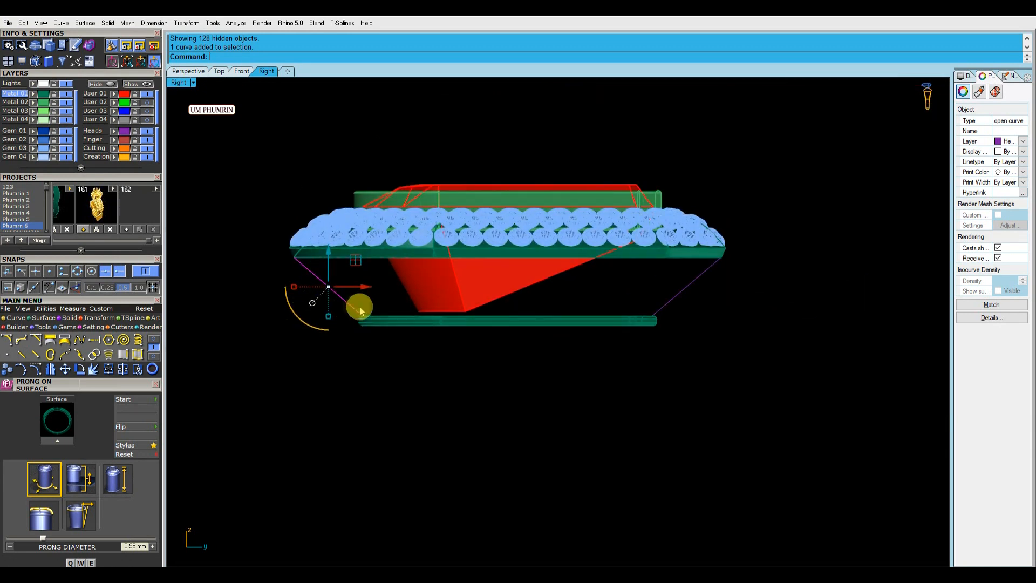
{"action": "scroll", "coordinate": [360, 309], "scroll_direction": "up", "scroll_amount": 2}
{"action": "scroll", "coordinate": [410, 323], "scroll_direction": "down", "scroll_amount": 2}
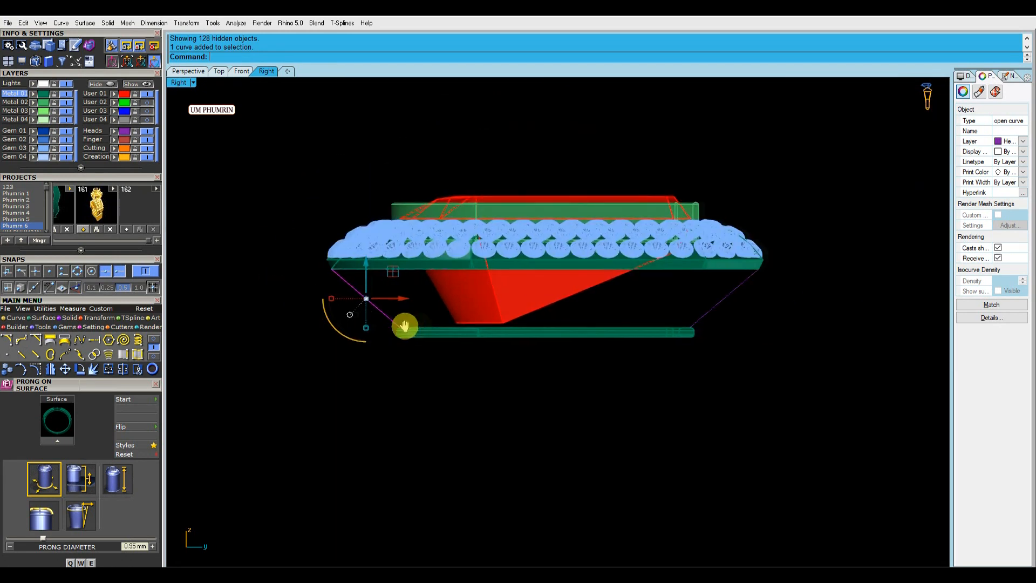
{"action": "key", "text": "Return"}
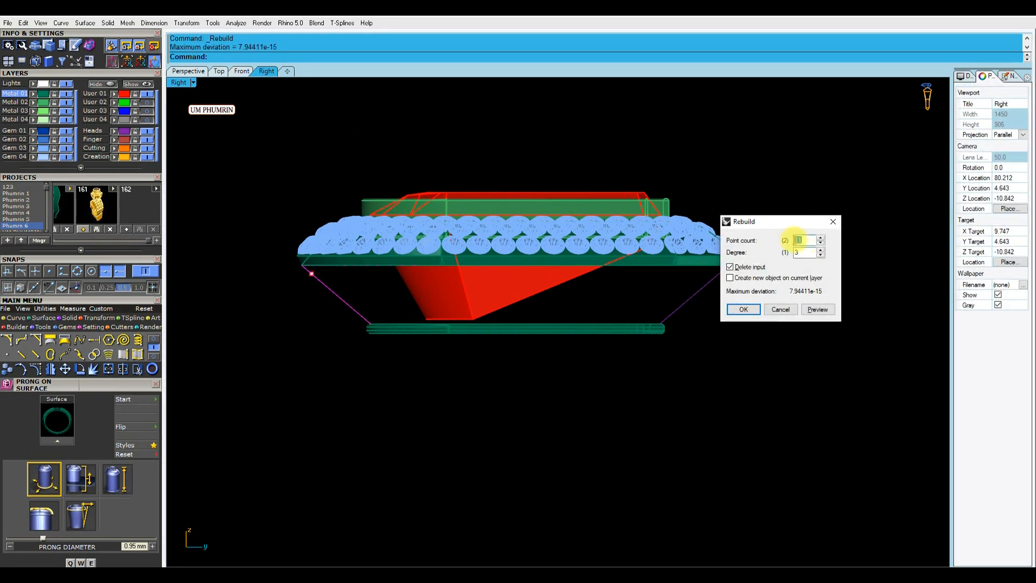
{"action": "left_click", "coordinate": [744, 310]}
{"action": "left_click", "coordinate": [38, 371]}
{"action": "scroll", "coordinate": [291, 283], "scroll_direction": "up", "scroll_amount": 8}
Step: Rebuild the rounded end's connecting line with 5 points and degree 3, and show its control points
{"action": "left_click_drag", "start_coordinate": [412, 298], "coordinate": [386, 338]}
{"action": "type", "text": "Re"}
{"action": "key", "text": "Return"}
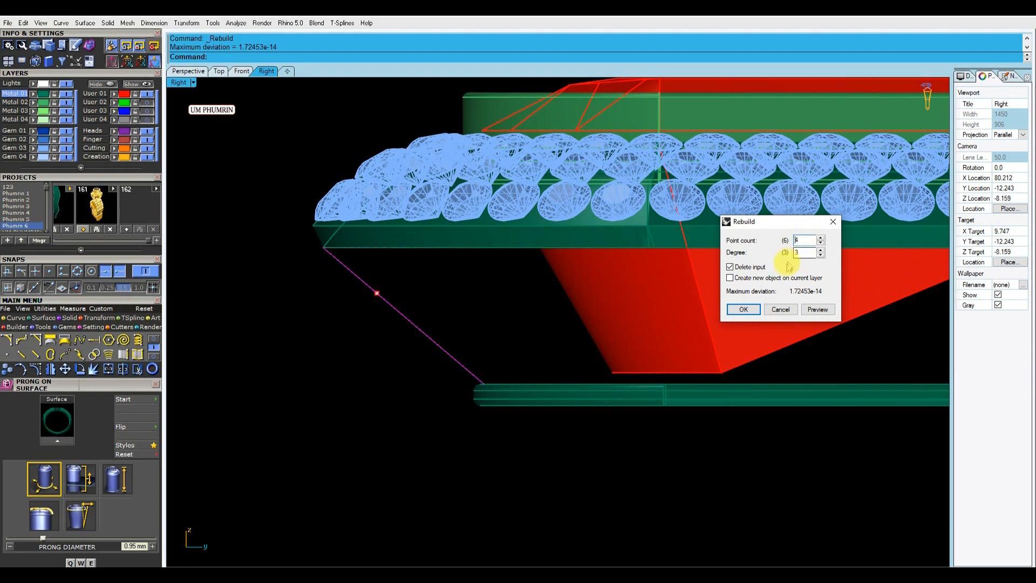
{"action": "left_click", "coordinate": [745, 308]}
{"action": "left_click", "coordinate": [35, 368]}
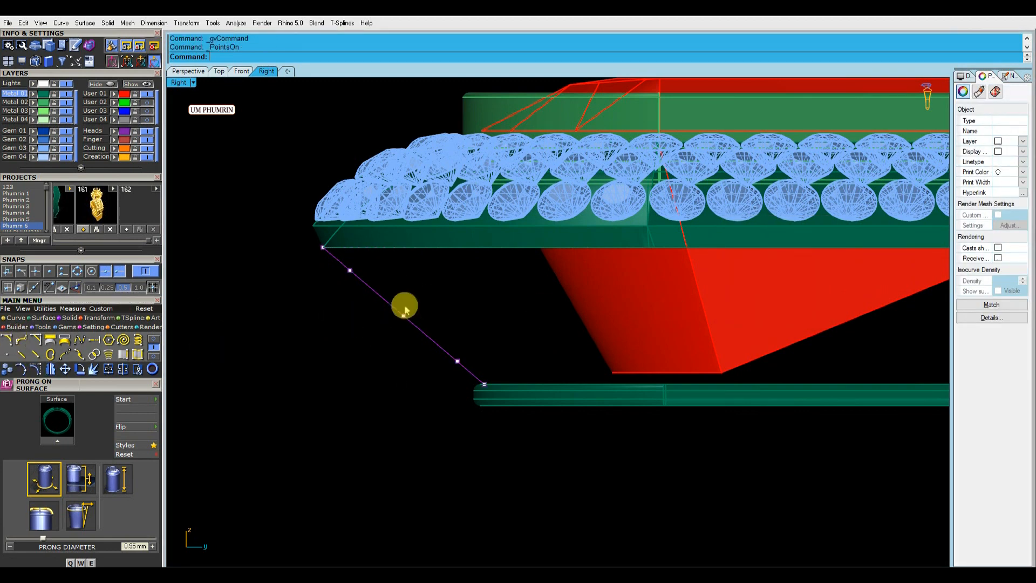
Step: Move the connecting line's middle and lower control points outward and down to bow the curve
{"action": "left_click", "coordinate": [404, 316]}
{"action": "left_click_drag", "start_coordinate": [431, 290], "coordinate": [409, 312]}
{"action": "left_click", "coordinate": [457, 361]}
{"action": "left_click_drag", "start_coordinate": [485, 333], "coordinate": [469, 347]}
{"action": "left_click", "coordinate": [499, 337]}
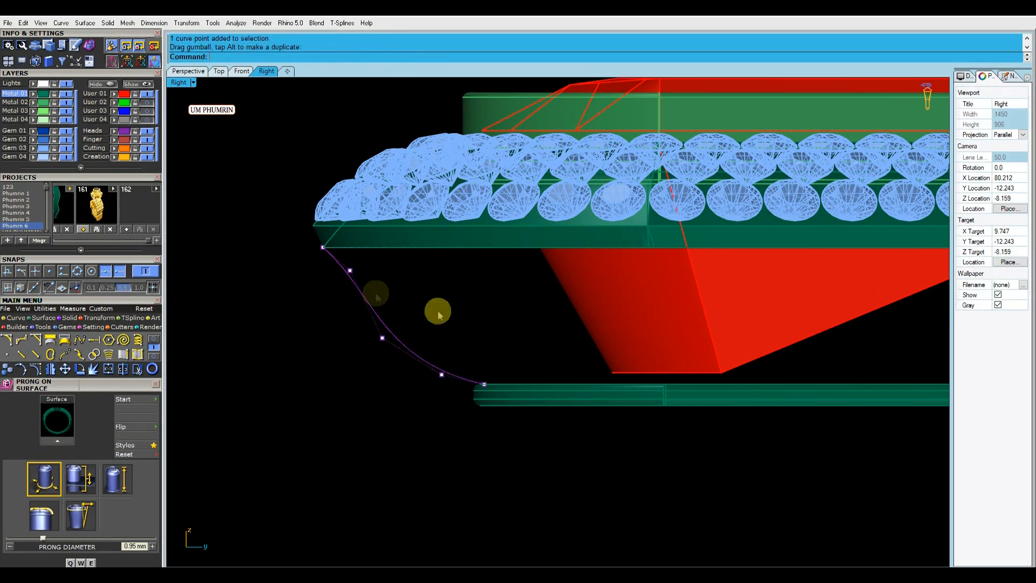
Step: Reposition the bowed curve's upper and middle control points to smooth its descent from the outer band
{"action": "left_click", "coordinate": [350, 270]}
{"action": "scroll", "coordinate": [377, 269], "scroll_direction": "up", "scroll_amount": 2}
{"action": "left_click", "coordinate": [426, 284]}
{"action": "left_click_drag", "start_coordinate": [370, 244], "coordinate": [341, 213]}
{"action": "left_click", "coordinate": [310, 243]}
{"action": "scroll", "coordinate": [321, 227], "scroll_direction": "up", "scroll_amount": 4}
{"action": "left_click", "coordinate": [403, 290]}
{"action": "left_click", "coordinate": [334, 310]}
{"action": "left_click_drag", "start_coordinate": [361, 284], "coordinate": [371, 287]}
{"action": "left_click", "coordinate": [440, 301]}
Step: Fine-tune the bowed curve's lower control point near the supporting ring, and select its two lowest points
{"action": "scroll", "coordinate": [441, 300], "scroll_direction": "down", "scroll_amount": 4}
{"action": "right_click_drag", "start_coordinate": [473, 374], "coordinate": [455, 336]}
{"action": "left_click", "coordinate": [479, 386]}
{"action": "scroll", "coordinate": [533, 396], "scroll_direction": "up", "scroll_amount": 6}
{"action": "left_click_drag", "start_coordinate": [543, 425], "coordinate": [413, 316]}
{"action": "scroll", "coordinate": [504, 371], "scroll_direction": "down", "scroll_amount": 3}
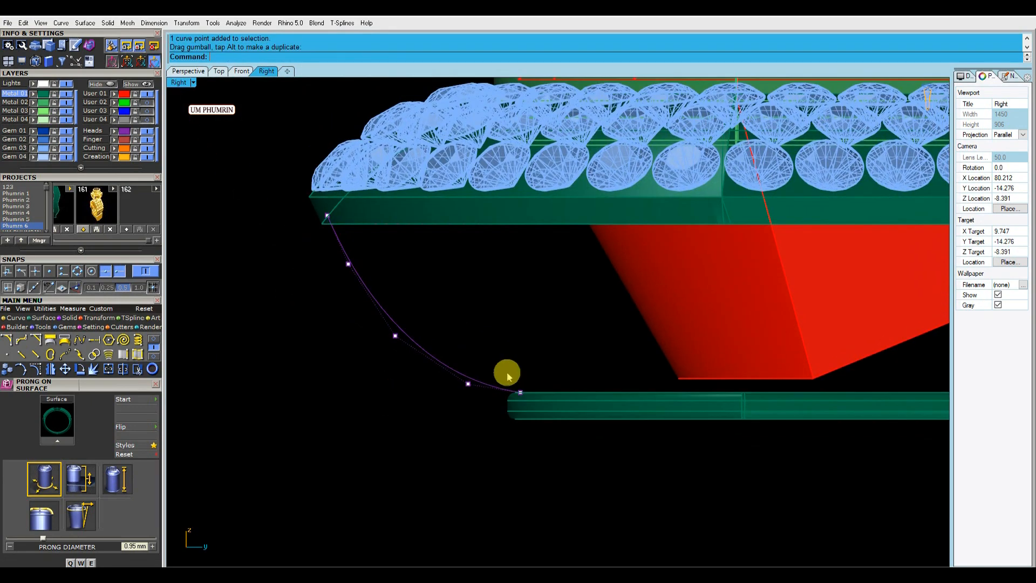
{"action": "scroll", "coordinate": [496, 372], "scroll_direction": "up", "scroll_amount": 2}
{"action": "scroll", "coordinate": [522, 372], "scroll_direction": "down", "scroll_amount": 3}
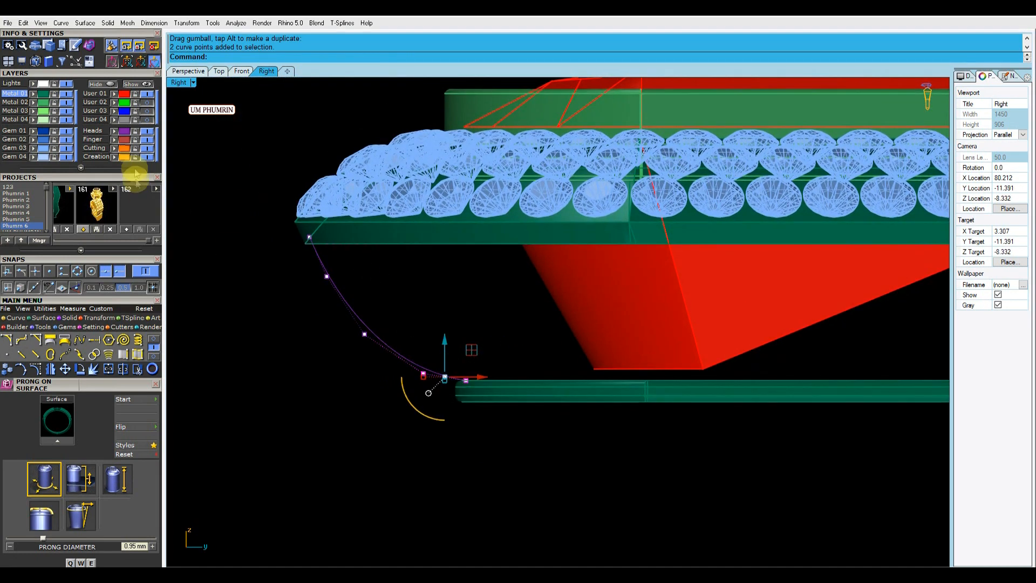
Step: Select both connecting curves and the lower outline, undo a trial drag and lower the three curves slightly
{"action": "left_click", "coordinate": [127, 130]}
{"action": "scroll", "coordinate": [380, 256], "scroll_direction": "down", "scroll_amount": 2}
{"action": "left_click", "coordinate": [402, 232], "text": "ctrl"}
{"action": "scroll", "coordinate": [400, 225], "scroll_direction": "down", "scroll_amount": 3}
{"action": "left_click_drag", "start_coordinate": [376, 212], "coordinate": [325, 212], "text": "ctrl"}
{"action": "scroll", "coordinate": [468, 274], "scroll_direction": "up", "scroll_amount": 6}
{"action": "left_click", "coordinate": [416, 282]}
{"action": "left_click", "coordinate": [422, 296]}
{"action": "left_click", "coordinate": [845, 273], "text": "shift"}
{"action": "left_click_drag", "start_coordinate": [340, 280], "coordinate": [293, 276], "text": "shift"}
{"action": "key", "text": "ctrl+z"}
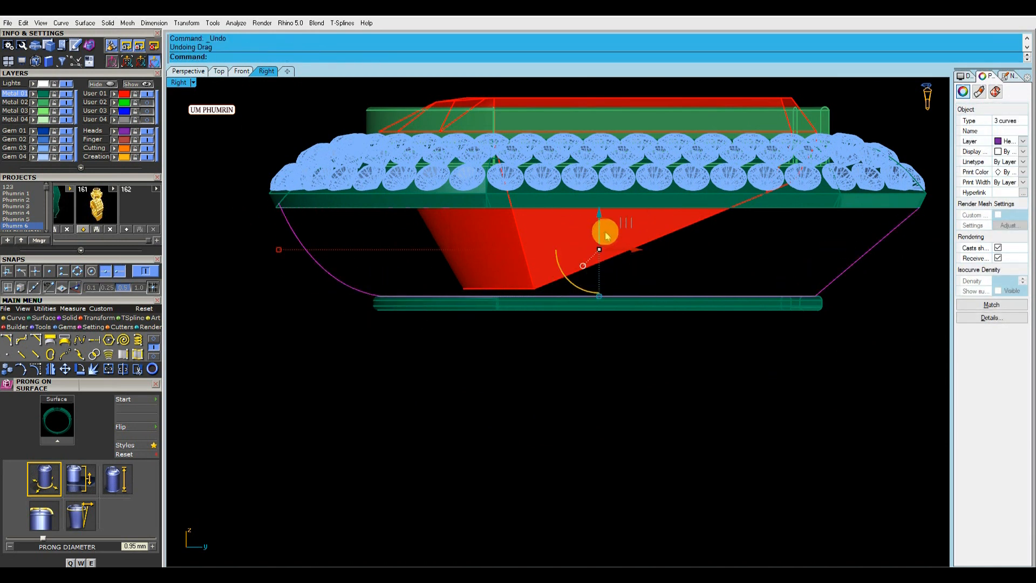
{"action": "left_click_drag", "start_coordinate": [599, 231], "coordinate": [605, 233]}
Step: Show the bowed connecting curve's control points, raise its uppermost point slightly and nudge the next point outward
{"action": "left_click_drag", "start_coordinate": [363, 282], "coordinate": [282, 243]}
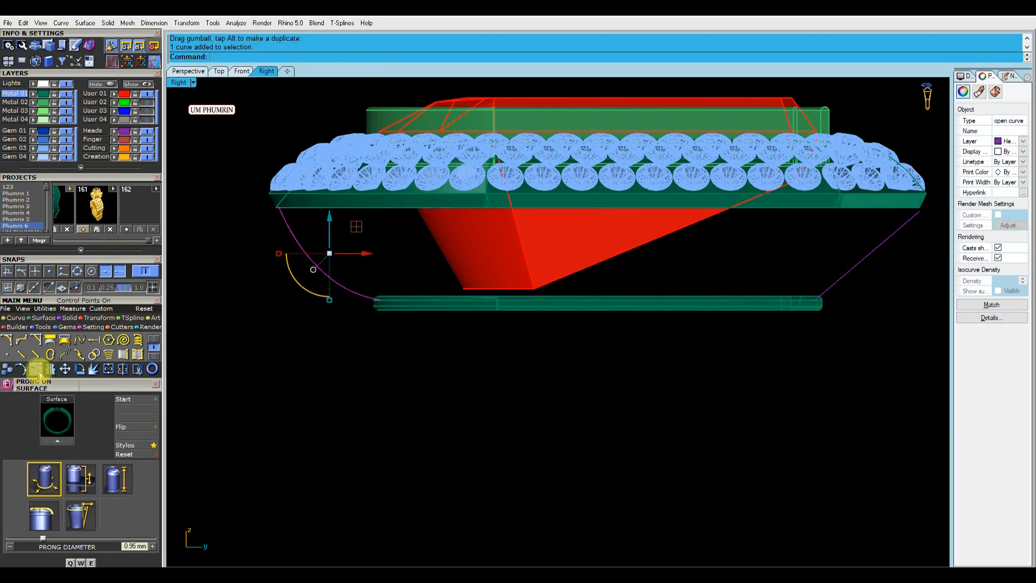
{"action": "left_click", "coordinate": [38, 372]}
{"action": "scroll", "coordinate": [264, 233], "scroll_direction": "up", "scroll_amount": 10}
{"action": "left_click_drag", "start_coordinate": [253, 173], "coordinate": [305, 209]}
{"action": "left_click_drag", "start_coordinate": [314, 171], "coordinate": [313, 155]}
{"action": "left_click", "coordinate": [345, 233]}
{"action": "left_click_drag", "start_coordinate": [359, 282], "coordinate": [310, 251]}
{"action": "left_click_drag", "start_coordinate": [347, 236], "coordinate": [343, 236]}
Step: Select the middle control point of the bowed connecting curve and shift it slightly outward
{"action": "left_click_drag", "start_coordinate": [372, 350], "coordinate": [417, 390]}
{"action": "left_click", "coordinate": [440, 334]}
{"action": "left_click_drag", "start_coordinate": [383, 341], "coordinate": [425, 390]}
{"action": "left_click_drag", "start_coordinate": [428, 383], "coordinate": [420, 384]}
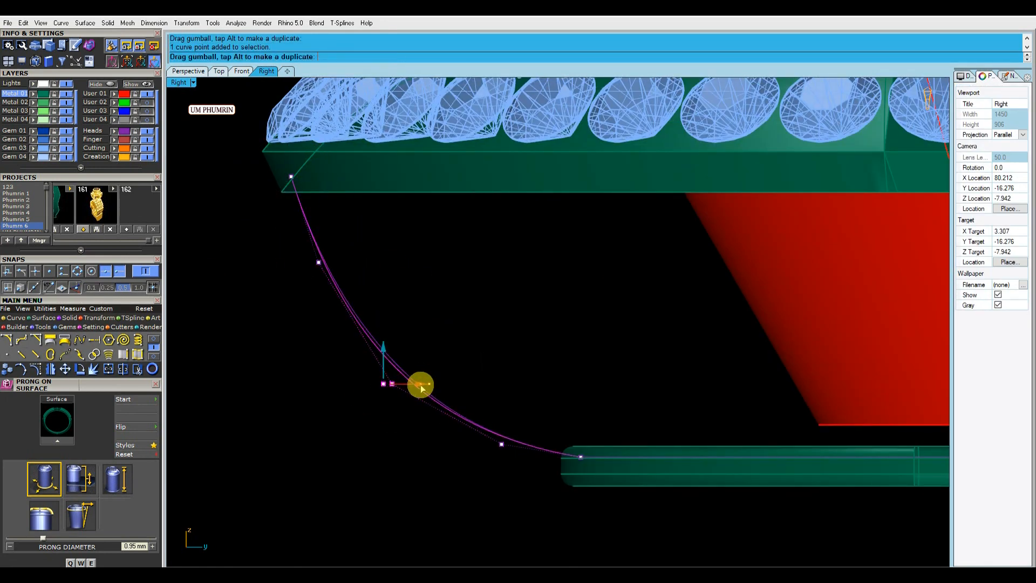
{"action": "left_click", "coordinate": [472, 379]}
Step: Try a round-capped pipe with a radius of 0.4 along the bowed connecting curve, and view it in perspective
{"action": "scroll", "coordinate": [458, 361], "scroll_direction": "down", "scroll_amount": 4}
{"action": "right_click_drag", "start_coordinate": [457, 360], "coordinate": [413, 332]}
{"action": "key", "text": "Escape"}
{"action": "left_click_drag", "start_coordinate": [431, 329], "coordinate": [357, 375]}
{"action": "type", "text": "Pipe"}
{"action": "key", "text": "Return"}
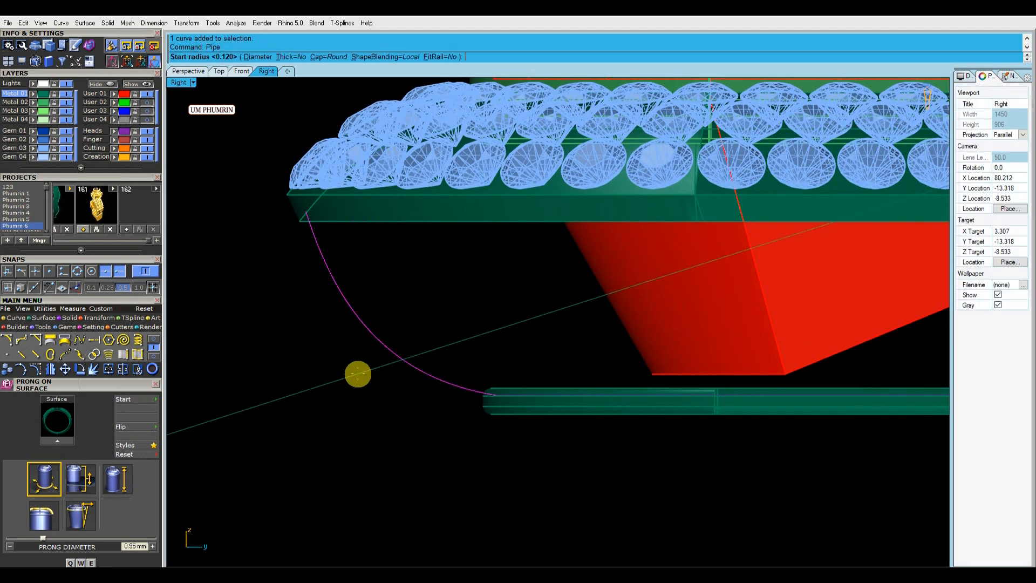
{"action": "right_click_drag", "start_coordinate": [470, 315], "coordinate": [437, 323]}
{"action": "type", "text": "0.4"}
{"action": "key", "text": "Return"}
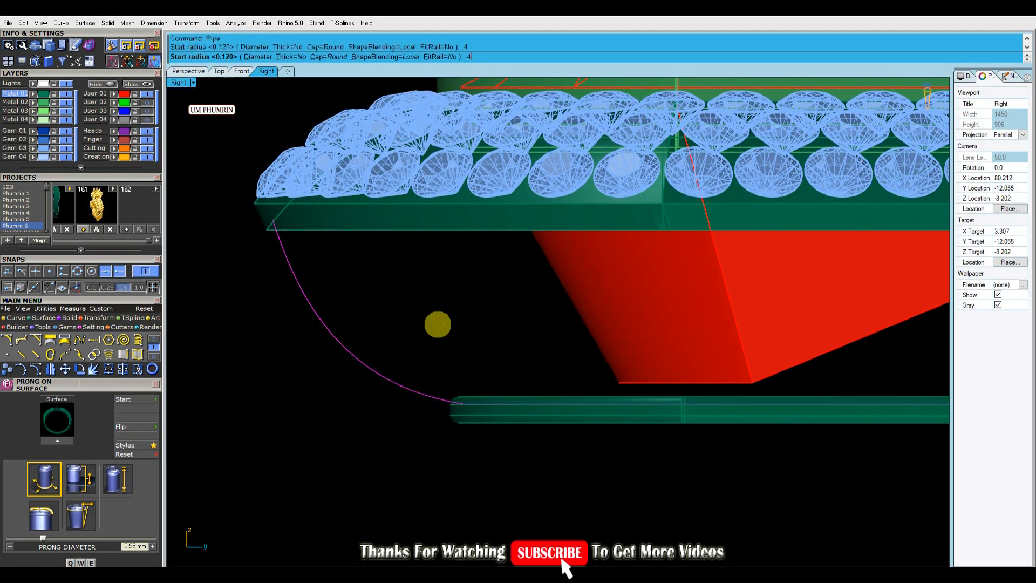
{"action": "key", "text": "Return"}
{"action": "key", "text": "Return"}
{"action": "left_click", "coordinate": [430, 341]}
{"action": "scroll", "coordinate": [426, 341], "scroll_direction": "down", "scroll_amount": 6}
{"action": "left_click", "coordinate": [189, 71]}
{"action": "scroll", "coordinate": [561, 310], "scroll_direction": "up", "scroll_amount": 8}
{"action": "right_click_drag", "start_coordinate": [561, 310], "coordinate": [588, 376]}
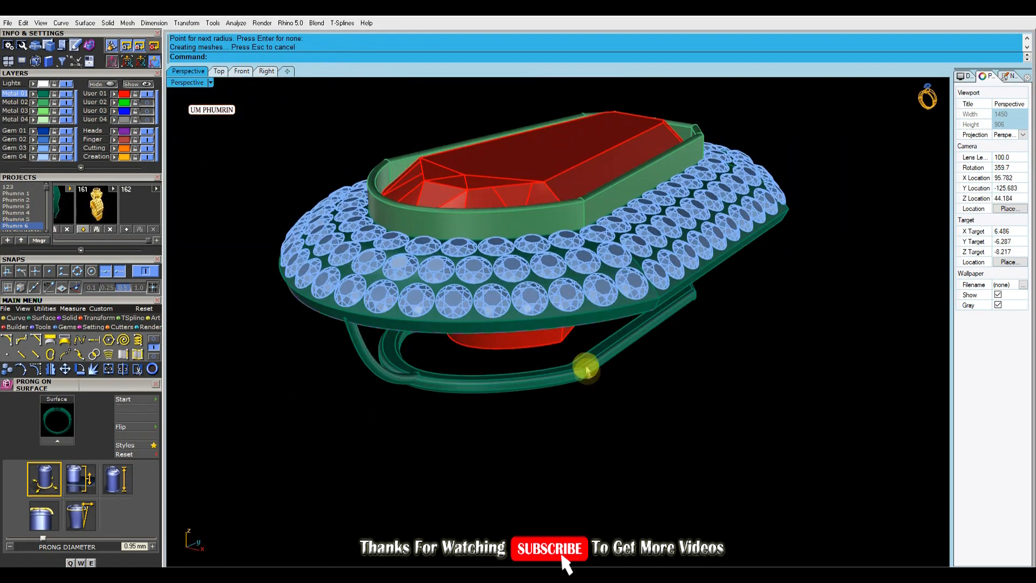
Step: Remove the first pipe and pipe the bowed connecting curve again with its size given as a diameter
{"action": "right_click_drag", "start_coordinate": [528, 396], "coordinate": [682, 335]}
{"action": "left_click", "coordinate": [683, 333]}
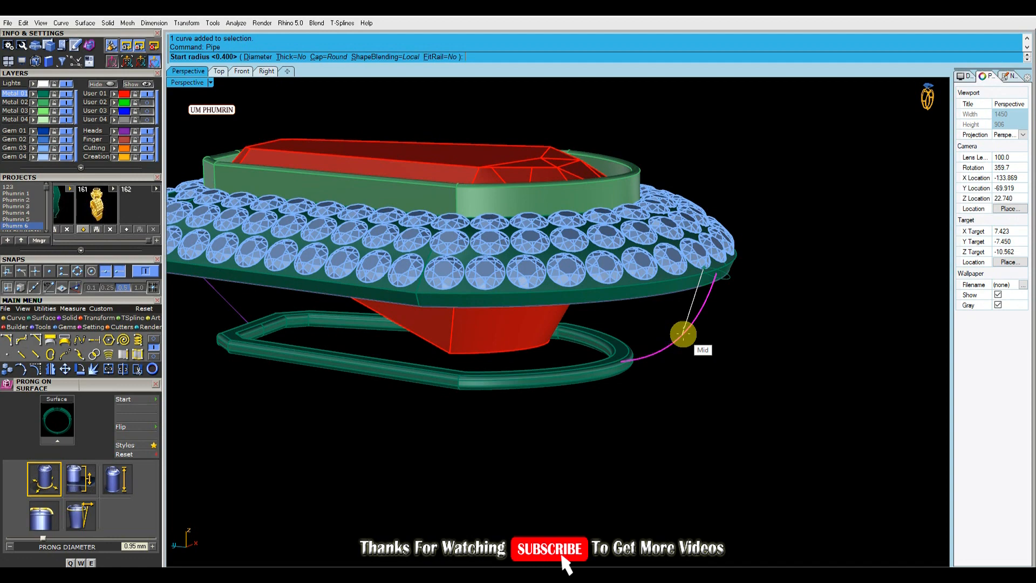
{"action": "left_click", "coordinate": [258, 56]}
{"action": "right_click_drag", "start_coordinate": [537, 261], "coordinate": [390, 369]}
{"action": "right_click", "coordinate": [665, 369]}
{"action": "right_click", "coordinate": [665, 369]}
{"action": "right_click", "coordinate": [665, 369]}
Step: Show the piped curve's control points in side view and shift the points just below the outer band slightly inward
{"action": "left_click", "coordinate": [268, 73]}
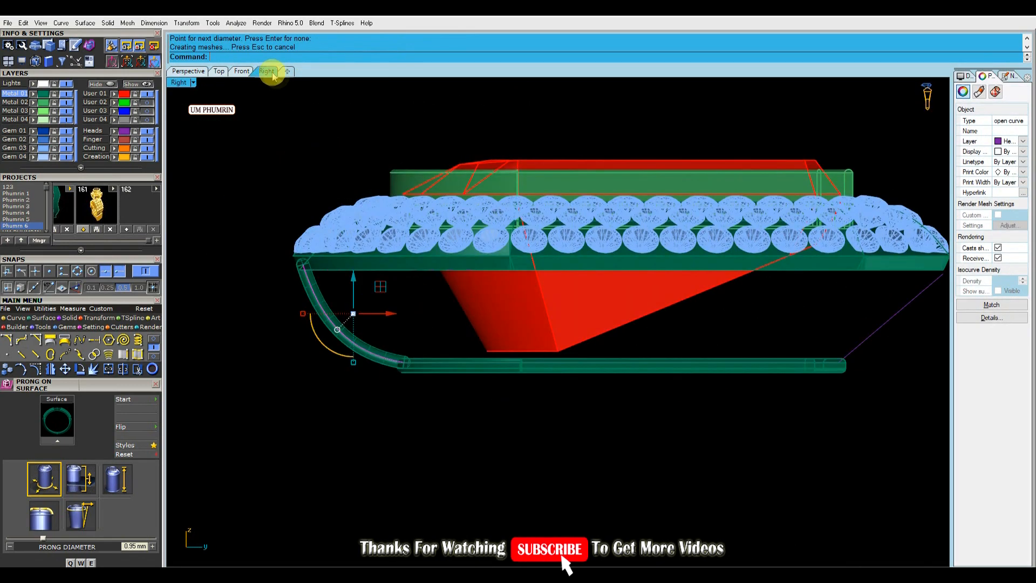
{"action": "scroll", "coordinate": [307, 282], "scroll_direction": "up", "scroll_amount": 4}
{"action": "left_click", "coordinate": [37, 368]}
{"action": "scroll", "coordinate": [256, 267], "scroll_direction": "up", "scroll_amount": 6}
{"action": "left_click_drag", "start_coordinate": [240, 213], "coordinate": [401, 281]}
{"action": "scroll", "coordinate": [376, 243], "scroll_direction": "up", "scroll_amount": 6}
{"action": "left_click_drag", "start_coordinate": [342, 212], "coordinate": [348, 215]}
{"action": "scroll", "coordinate": [332, 178], "scroll_direction": "down", "scroll_amount": 6}
{"action": "left_click_drag", "start_coordinate": [287, 284], "coordinate": [385, 298]}
{"action": "scroll", "coordinate": [382, 297], "scroll_direction": "up", "scroll_amount": 4}
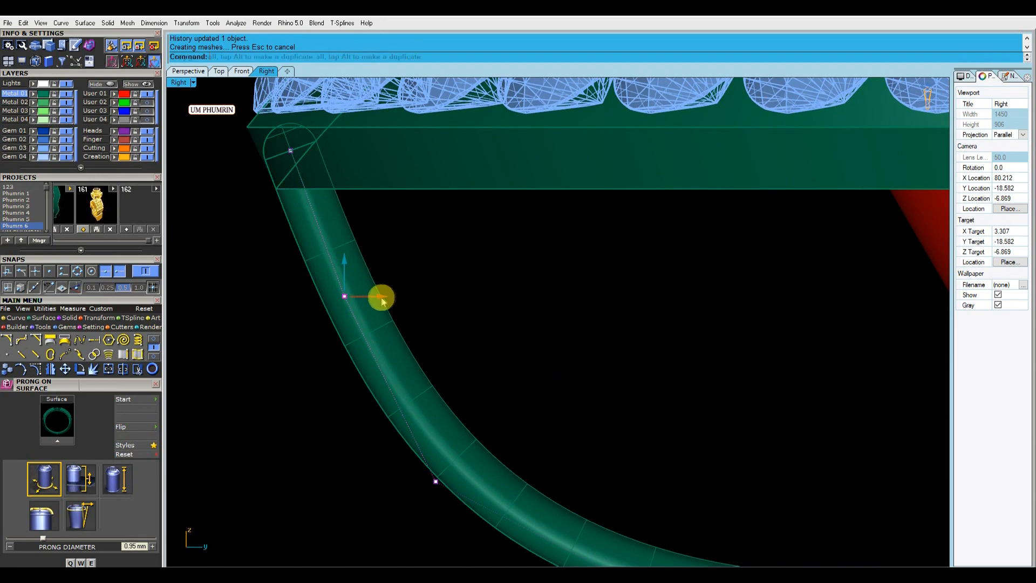
Step: Fine-tune the piped curve's middle and lower control points to smooth its bend toward the supporting ring
{"action": "scroll", "coordinate": [385, 227], "scroll_direction": "down", "scroll_amount": 6}
{"action": "left_click_drag", "start_coordinate": [449, 310], "coordinate": [365, 384]}
{"action": "left_click_drag", "start_coordinate": [447, 357], "coordinate": [454, 356]}
{"action": "left_click_drag", "start_coordinate": [550, 384], "coordinate": [474, 453]}
{"action": "scroll", "coordinate": [543, 408], "scroll_direction": "up", "scroll_amount": 4}
{"action": "left_click_drag", "start_coordinate": [513, 378], "coordinate": [517, 379]}
{"action": "scroll", "coordinate": [516, 380], "scroll_direction": "down", "scroll_amount": 4}
{"action": "left_click_drag", "start_coordinate": [365, 303], "coordinate": [439, 372]}
{"action": "left_click_drag", "start_coordinate": [438, 325], "coordinate": [430, 319]}
{"action": "left_click", "coordinate": [500, 315]}
Step: Delete the pipe on the bowed curve and the straight connecting line at the pendant's opposite end
{"action": "scroll", "coordinate": [508, 335], "scroll_direction": "down", "scroll_amount": 4}
{"action": "right_click_drag", "start_coordinate": [512, 338], "coordinate": [449, 342]}
{"action": "scroll", "coordinate": [474, 375], "scroll_direction": "down", "scroll_amount": 2}
{"action": "scroll", "coordinate": [383, 302], "scroll_direction": "up", "scroll_amount": 2}
{"action": "right_click_drag", "start_coordinate": [382, 301], "coordinate": [344, 275]}
{"action": "scroll", "coordinate": [476, 341], "scroll_direction": "down", "scroll_amount": 6}
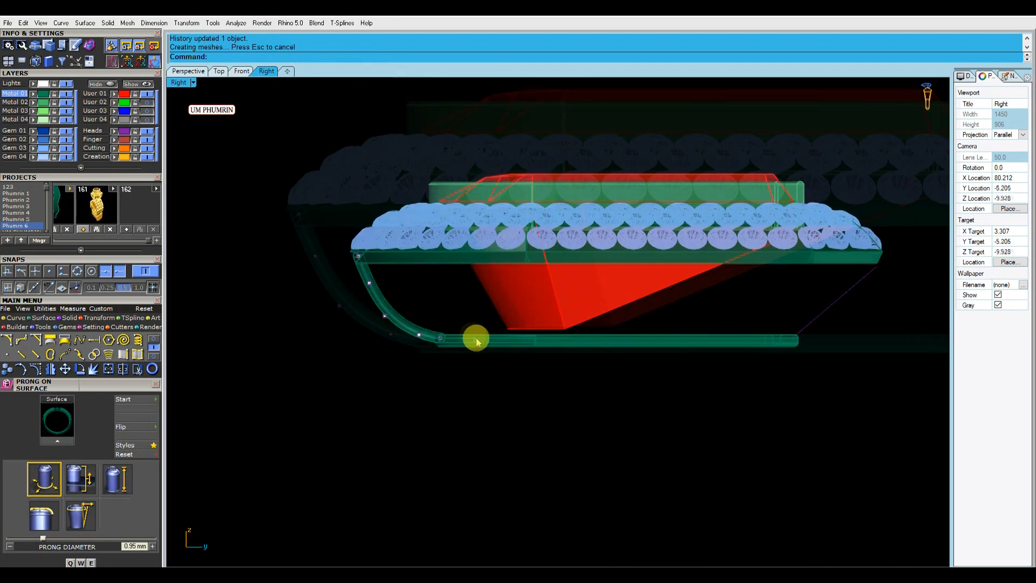
{"action": "scroll", "coordinate": [451, 369], "scroll_direction": "up", "scroll_amount": 2}
{"action": "scroll", "coordinate": [377, 340], "scroll_direction": "up", "scroll_amount": 2}
{"action": "left_click", "coordinate": [348, 333]}
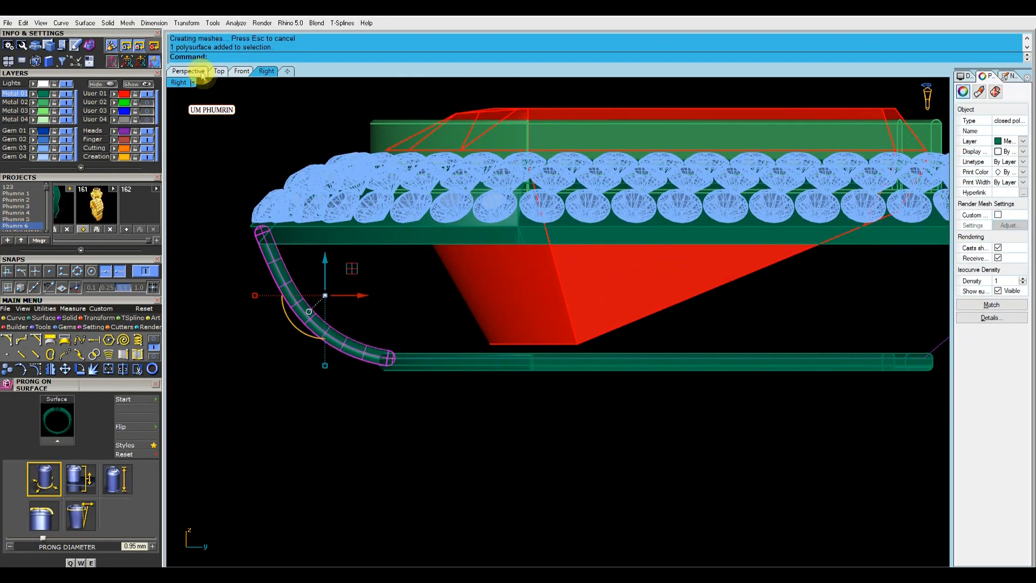
{"action": "left_click", "coordinate": [200, 73]}
{"action": "right_click_drag", "start_coordinate": [440, 321], "coordinate": [693, 345]}
{"action": "key", "text": "Delete"}
{"action": "left_click", "coordinate": [712, 266]}
{"action": "key", "text": "Delete"}
Step: Select the three curves on the Heads layer and isolate them, hiding the gems and metal
{"action": "left_click", "coordinate": [125, 131]}
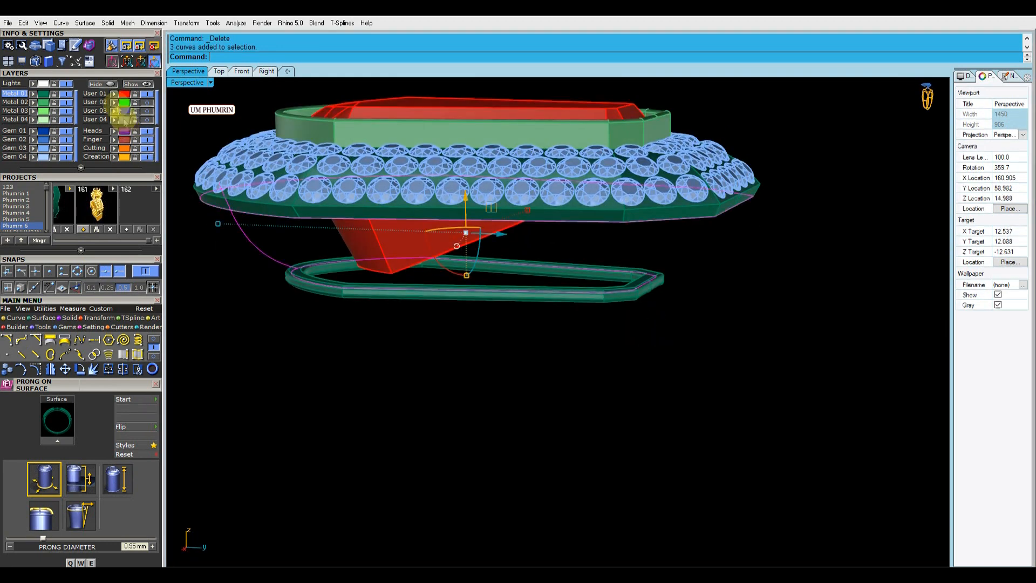
{"action": "right_click", "coordinate": [105, 84]}
{"action": "right_click_drag", "start_coordinate": [471, 215], "coordinate": [705, 340]}
Step: Move the outer outline so that its rounded end lines up with the bowed connecting curve
{"action": "left_click", "coordinate": [701, 342]}
{"action": "scroll", "coordinate": [518, 424], "scroll_direction": "up", "scroll_amount": 6}
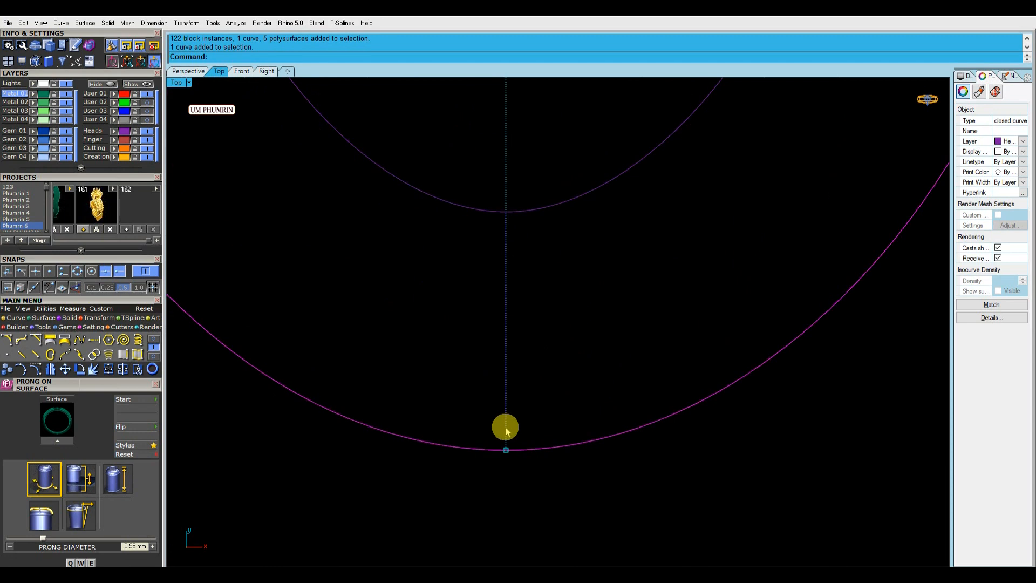
{"action": "left_click", "coordinate": [190, 72]}
{"action": "right_click_drag", "start_coordinate": [550, 306], "coordinate": [636, 243]}
{"action": "scroll", "coordinate": [754, 206], "scroll_direction": "up", "scroll_amount": 4}
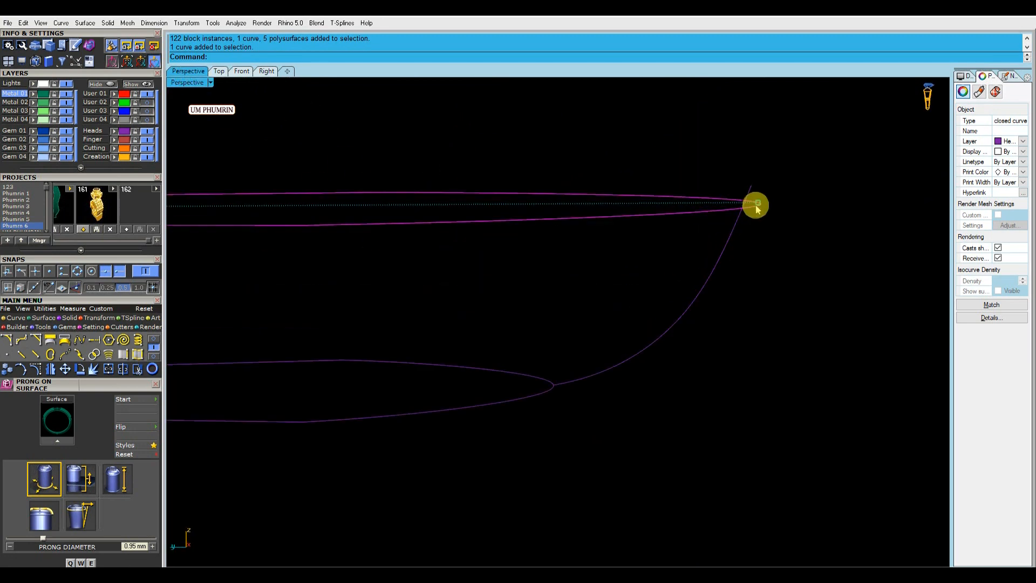
{"action": "left_click_drag", "start_coordinate": [757, 203], "coordinate": [749, 201]}
{"action": "scroll", "coordinate": [754, 215], "scroll_direction": "down", "scroll_amount": 3}
{"action": "left_click", "coordinate": [266, 71]}
{"action": "scroll", "coordinate": [261, 238], "scroll_direction": "up", "scroll_amount": 5}
{"action": "left_click_drag", "start_coordinate": [272, 259], "coordinate": [324, 254]}
{"action": "scroll", "coordinate": [285, 265], "scroll_direction": "up", "scroll_amount": 5}
{"action": "scroll", "coordinate": [357, 313], "scroll_direction": "down", "scroll_amount": 3}
{"action": "left_click", "coordinate": [390, 319]}
{"action": "scroll", "coordinate": [391, 319], "scroll_direction": "down", "scroll_amount": 8}
{"action": "right_click_drag", "start_coordinate": [475, 367], "coordinate": [435, 324]}
Step: Split the bowed connecting curve where it crosses the outer outline and remove its overhanging upper piece
{"action": "left_click", "coordinate": [336, 259]}
{"action": "scroll", "coordinate": [336, 259], "scroll_direction": "up", "scroll_amount": 6}
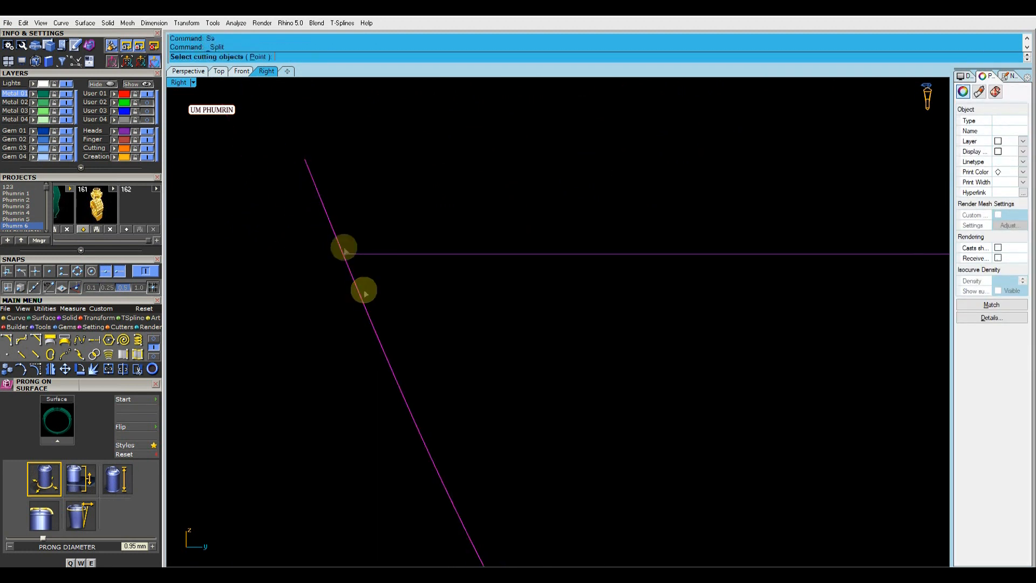
{"action": "key", "text": "Return"}
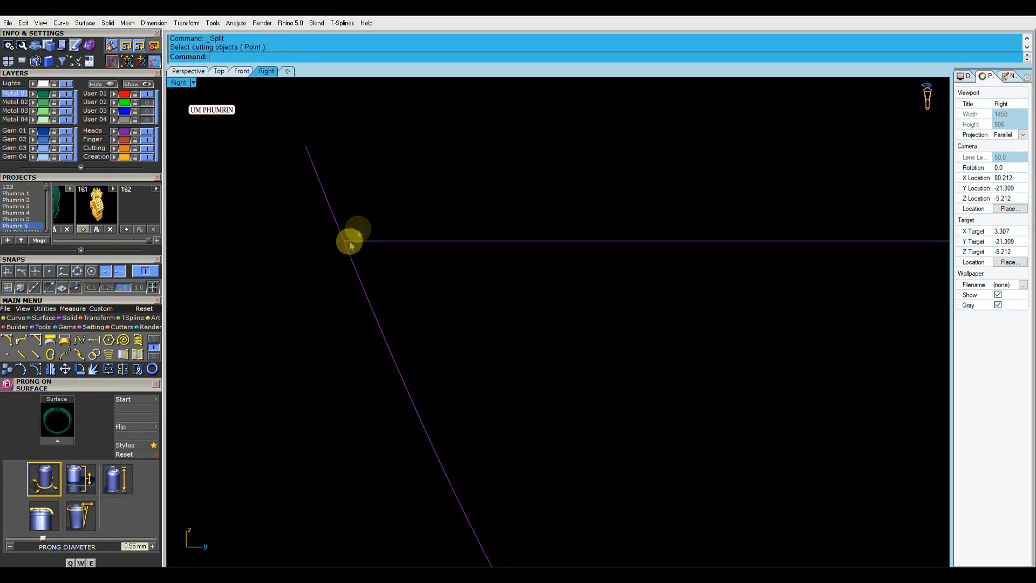
{"action": "scroll", "coordinate": [465, 185], "scroll_direction": "down", "scroll_amount": 4}
{"action": "left_click", "coordinate": [474, 222]}
{"action": "scroll", "coordinate": [469, 268], "scroll_direction": "down", "scroll_amount": 3}
Step: Reposition the outer outline so its rounded end meets the upper endpoint of the connecting curve
{"action": "right_click_drag", "start_coordinate": [413, 242], "coordinate": [378, 217]}
{"action": "left_click_drag", "start_coordinate": [359, 210], "coordinate": [335, 208]}
{"action": "scroll", "coordinate": [368, 219], "scroll_direction": "down", "scroll_amount": 5}
{"action": "left_click", "coordinate": [462, 254]}
{"action": "left_click", "coordinate": [505, 212]}
{"action": "scroll", "coordinate": [505, 212], "scroll_direction": "down", "scroll_amount": 5}
{"action": "right_click_drag", "start_coordinate": [504, 212], "coordinate": [329, 285]}
{"action": "scroll", "coordinate": [451, 278], "scroll_direction": "down", "scroll_amount": 7}
{"action": "left_click_drag", "start_coordinate": [658, 245], "coordinate": [658, 237]}
{"action": "scroll", "coordinate": [382, 280], "scroll_direction": "up", "scroll_amount": 8}
{"action": "left_click_drag", "start_coordinate": [352, 214], "coordinate": [331, 205]}
{"action": "scroll", "coordinate": [369, 266], "scroll_direction": "down", "scroll_amount": 2}
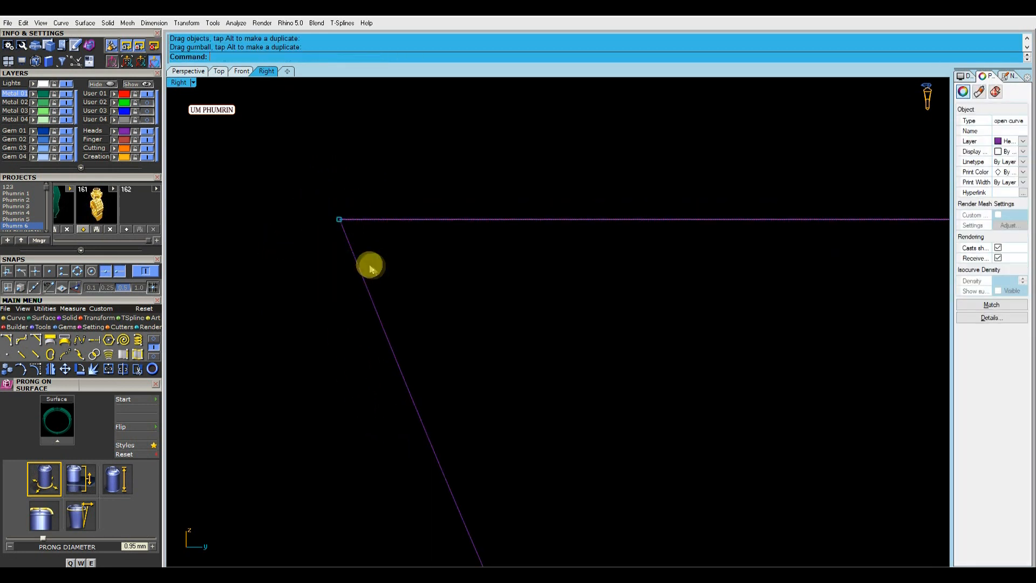
Step: Show the connecting curve's control points in perspective and place its upper endpoint exactly on the outer outline
{"action": "left_click", "coordinate": [194, 71]}
{"action": "scroll", "coordinate": [513, 276], "scroll_direction": "down", "scroll_amount": 8}
{"action": "right_click_drag", "start_coordinate": [510, 281], "coordinate": [615, 307]}
{"action": "scroll", "coordinate": [602, 297], "scroll_direction": "up", "scroll_amount": 12}
{"action": "left_click", "coordinate": [582, 300]}
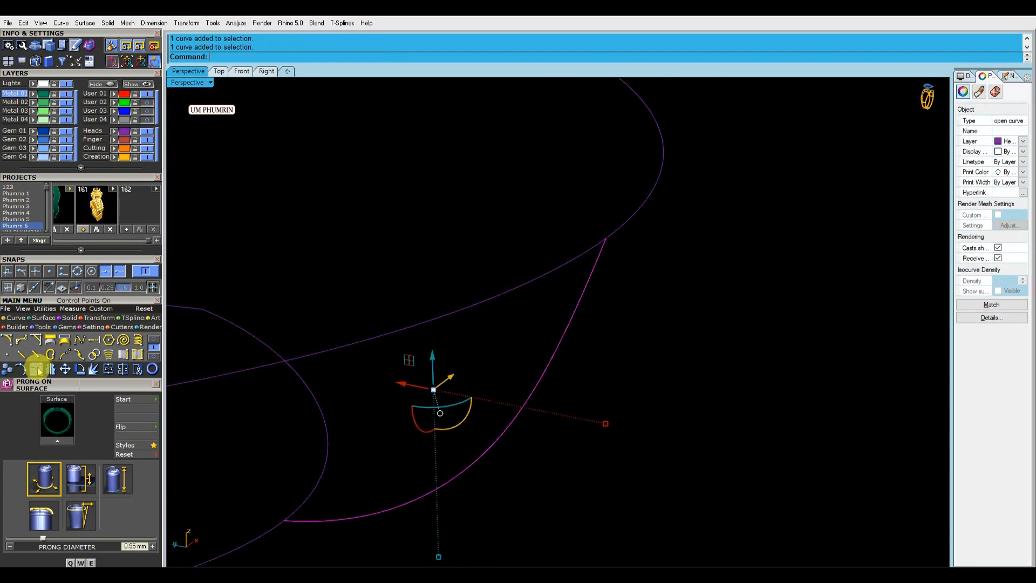
{"action": "left_click", "coordinate": [36, 369]}
{"action": "left_click", "coordinate": [606, 238]}
{"action": "scroll", "coordinate": [613, 244], "scroll_direction": "up", "scroll_amount": 4}
{"action": "mouse_move", "coordinate": [601, 233]}
{"action": "left_mouse_down"}
{"action": "mouse_move", "coordinate": [618, 245]}
{"action": "mouse_move", "coordinate": [603, 234]}
{"action": "left_mouse_up"}
{"action": "scroll", "coordinate": [607, 243], "scroll_direction": "down", "scroll_amount": 9}
{"action": "right_click_drag", "start_coordinate": [611, 348], "coordinate": [666, 327]}
{"action": "scroll", "coordinate": [665, 328], "scroll_direction": "down", "scroll_amount": 5}
{"action": "key", "text": "Escape"}
{"action": "key", "text": "Escape"}
Step: Select the inner and outer outlines and adjust their closed curve seams
{"action": "left_click_drag", "start_coordinate": [667, 367], "coordinate": [548, 218]}
{"action": "right_click_drag", "start_coordinate": [562, 227], "coordinate": [586, 263]}
{"action": "left_click", "coordinate": [587, 263]}
{"action": "left_click", "coordinate": [571, 314]}
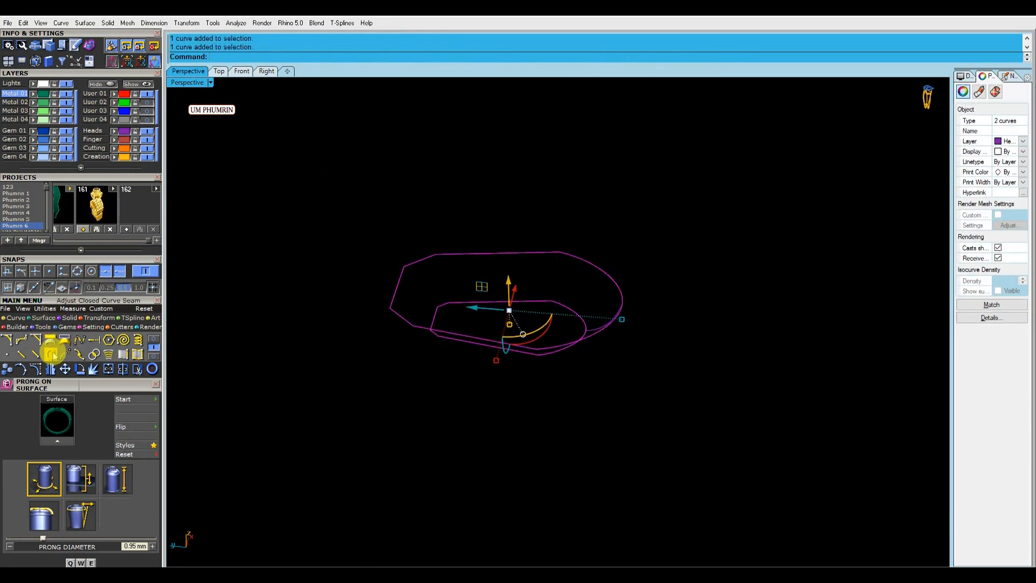
{"action": "left_click", "coordinate": [52, 353]}
{"action": "scroll", "coordinate": [545, 366], "scroll_direction": "up", "scroll_amount": 5}
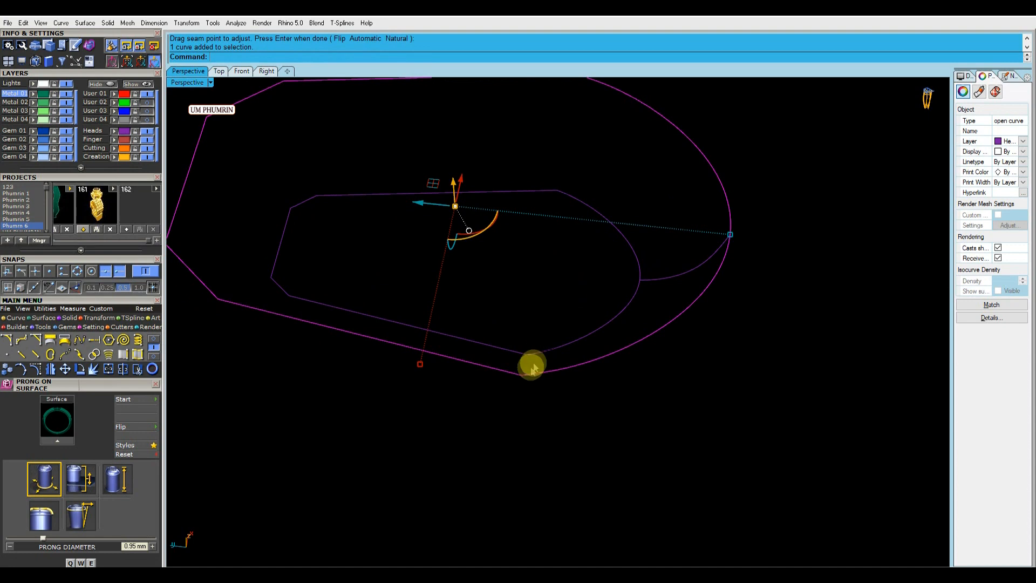
Step: Split the outer outline at a point on the short straight edge opposite the connecting curve
{"action": "scroll", "coordinate": [531, 369], "scroll_direction": "up", "scroll_amount": 2}
{"action": "scroll", "coordinate": [522, 370], "scroll_direction": "down", "scroll_amount": 5}
{"action": "key", "text": "Return"}
{"action": "type", "text": "Ss"}
{"action": "key", "text": "Return"}
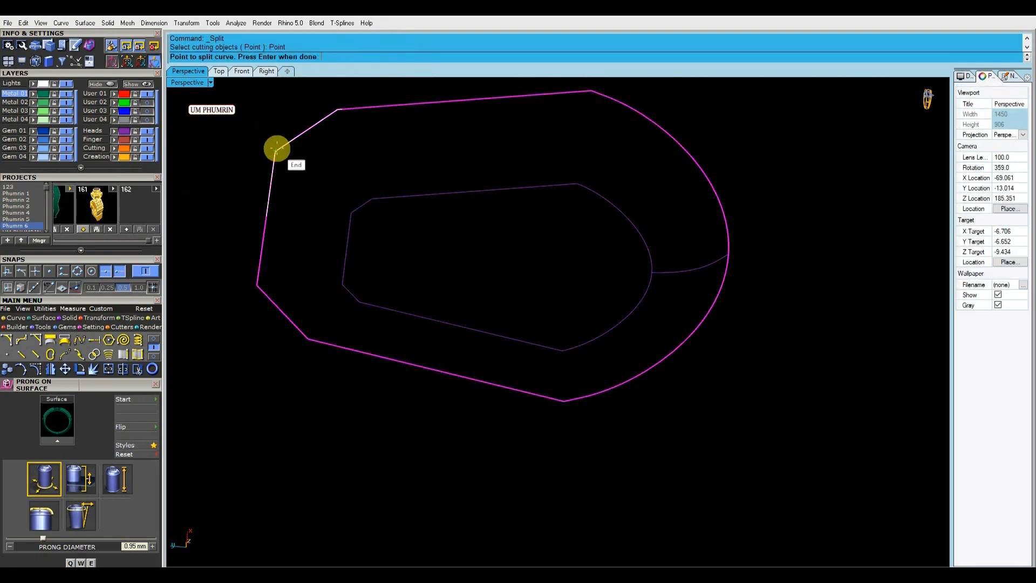
{"action": "left_click", "coordinate": [266, 215]}
{"action": "key", "text": "Return"}
{"action": "scroll", "coordinate": [262, 221], "scroll_direction": "up", "scroll_amount": 5}
{"action": "scroll", "coordinate": [301, 243], "scroll_direction": "down", "scroll_amount": 5}
{"action": "key", "text": "Escape"}
Step: Delete the small leftover segment on the outer outline's short straight edge
{"action": "left_click", "coordinate": [283, 195]}
{"action": "scroll", "coordinate": [286, 215], "scroll_direction": "up", "scroll_amount": 6}
{"action": "scroll", "coordinate": [305, 239], "scroll_direction": "up", "scroll_amount": 3}
{"action": "left_click_drag", "start_coordinate": [247, 180], "coordinate": [254, 261]}
{"action": "key", "text": "Delete"}
{"action": "scroll", "coordinate": [309, 244], "scroll_direction": "down", "scroll_amount": 3}
{"action": "scroll", "coordinate": [315, 246], "scroll_direction": "down", "scroll_amount": 4}
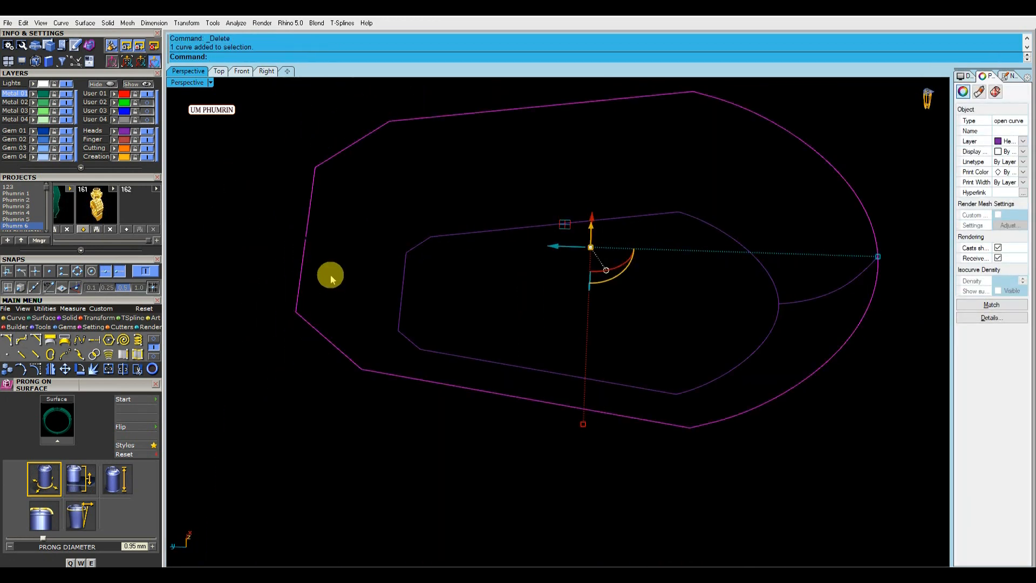
Step: Bridge the gap in the outer outline's short edge with a blend and join it into one closed curve
{"action": "left_click", "coordinate": [154, 353]}
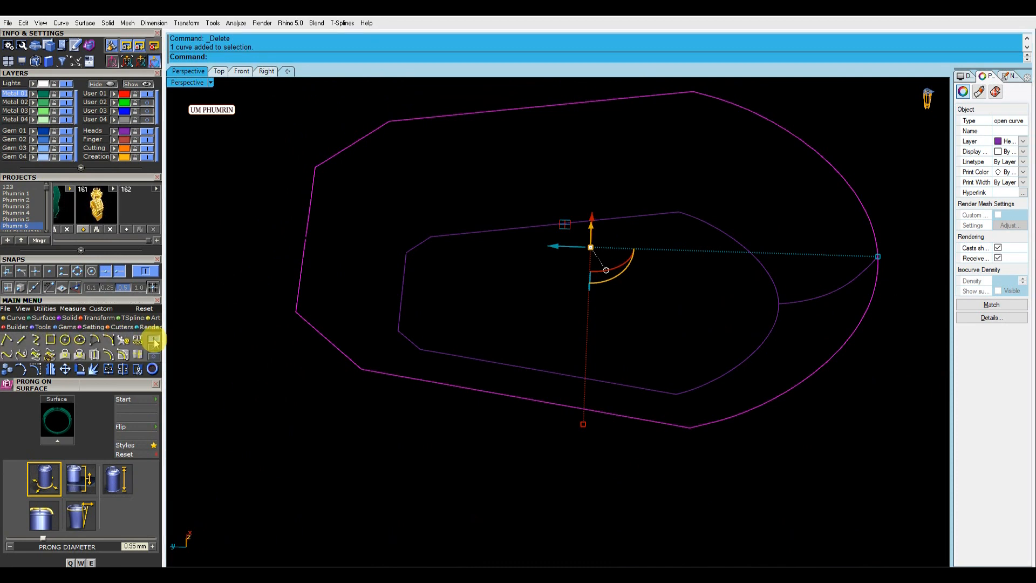
{"action": "left_click", "coordinate": [9, 355]}
{"action": "scroll", "coordinate": [306, 234], "scroll_direction": "up", "scroll_amount": 5}
{"action": "scroll", "coordinate": [313, 212], "scroll_direction": "down", "scroll_amount": 6}
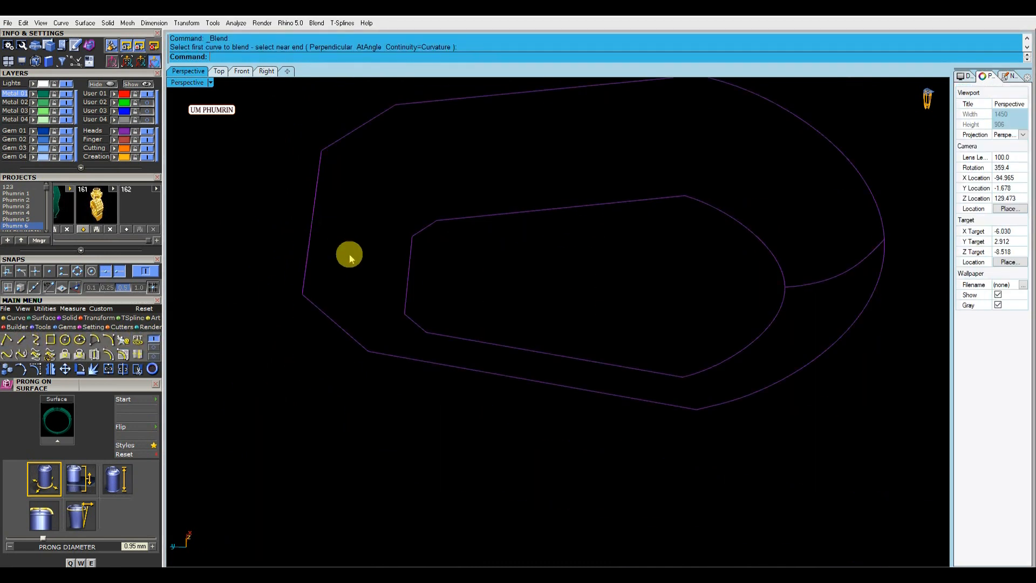
{"action": "left_click_drag", "start_coordinate": [350, 254], "coordinate": [275, 177]}
{"action": "left_click", "coordinate": [301, 212]}
Step: Adjust the seam of the closed outer outline
{"action": "left_click", "coordinate": [154, 347]}
{"action": "left_click", "coordinate": [51, 353]}
{"action": "scroll", "coordinate": [409, 251], "scroll_direction": "down", "scroll_amount": 4}
{"action": "right_click", "coordinate": [421, 255]}
Step: Try a two-rail sweep of the connecting curve along the inner and outer outlines, and undo it
{"action": "left_click_drag", "start_coordinate": [743, 365], "coordinate": [632, 221]}
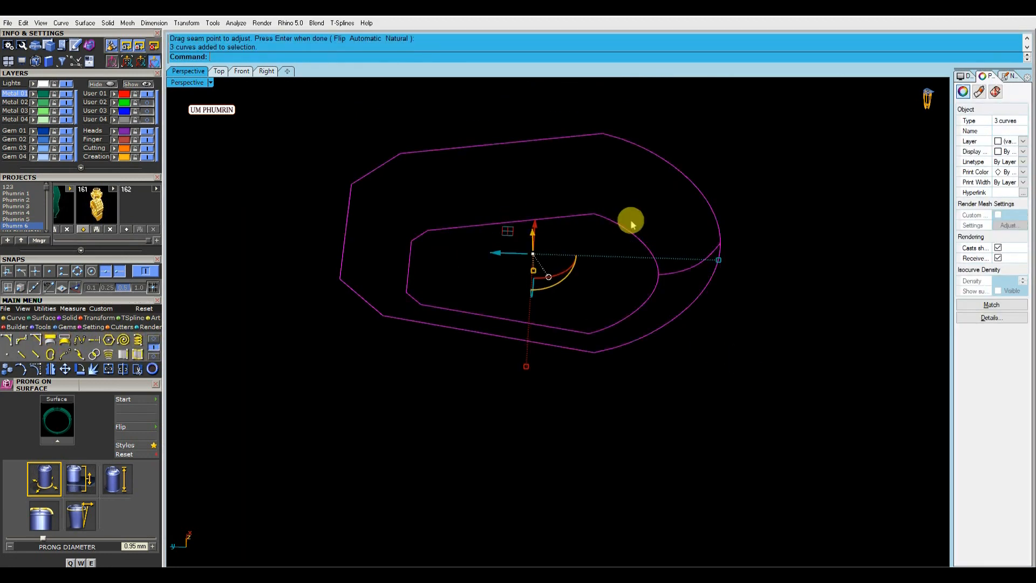
{"action": "key", "text": "F6"}
{"action": "key", "text": "Return"}
{"action": "mouse_move", "coordinate": [522, 296]}
{"action": "right_mouse_down"}
{"action": "mouse_move", "coordinate": [526, 169]}
{"action": "mouse_move", "coordinate": [516, 287]}
{"action": "right_mouse_up"}
{"action": "key", "text": "ctrl+z"}
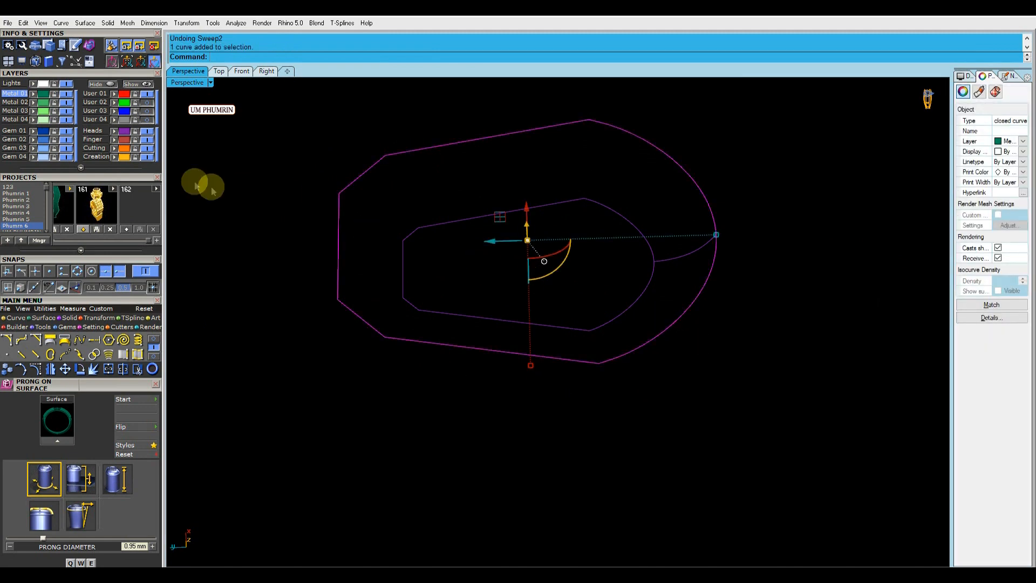
Step: Repeat the two-rail sweep with both outlines and the connecting curve all selected, and undo it
{"action": "key", "text": "Escape"}
{"action": "scroll", "coordinate": [345, 215], "scroll_direction": "up", "scroll_amount": 4}
{"action": "right_click_drag", "start_coordinate": [345, 215], "coordinate": [533, 303]}
{"action": "scroll", "coordinate": [493, 233], "scroll_direction": "down", "scroll_amount": 3}
{"action": "left_click", "coordinate": [492, 253]}
{"action": "scroll", "coordinate": [549, 286], "scroll_direction": "up", "scroll_amount": 3}
{"action": "scroll", "coordinate": [566, 294], "scroll_direction": "down", "scroll_amount": 4}
{"action": "left_click", "coordinate": [708, 370]}
{"action": "right_click_drag", "start_coordinate": [708, 370], "coordinate": [607, 335]}
{"action": "left_click_drag", "start_coordinate": [833, 406], "coordinate": [658, 295]}
{"action": "key", "text": "Return"}
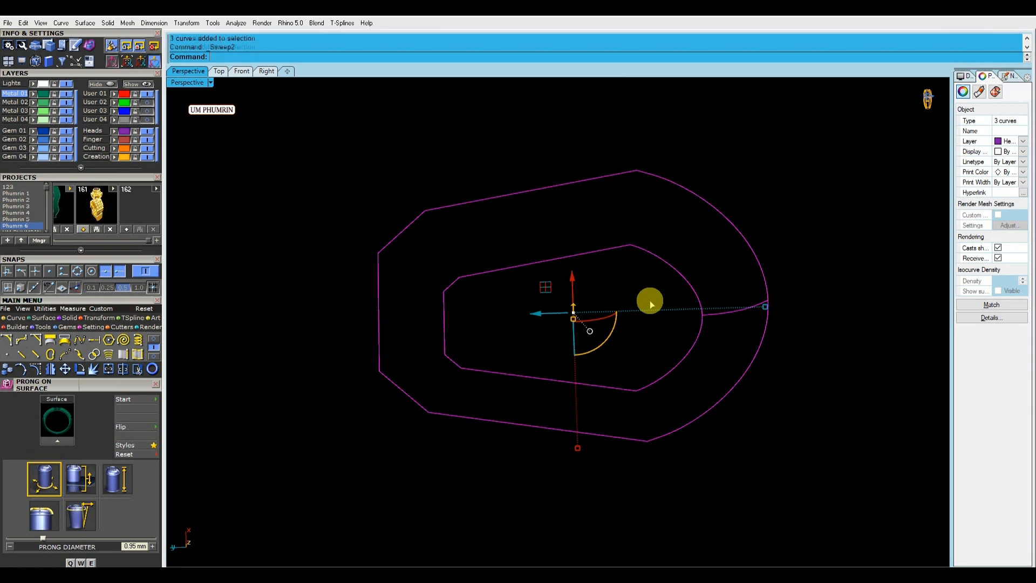
{"action": "left_click", "coordinate": [576, 281]}
{"action": "right_click_drag", "start_coordinate": [707, 329], "coordinate": [616, 334]}
{"action": "key", "text": "ctrl+z"}
Step: Start a two-rail sweep between the outlines and add slashes linking inner and outer rails at two neighbouring short-end corners
{"action": "left_click", "coordinate": [497, 414]}
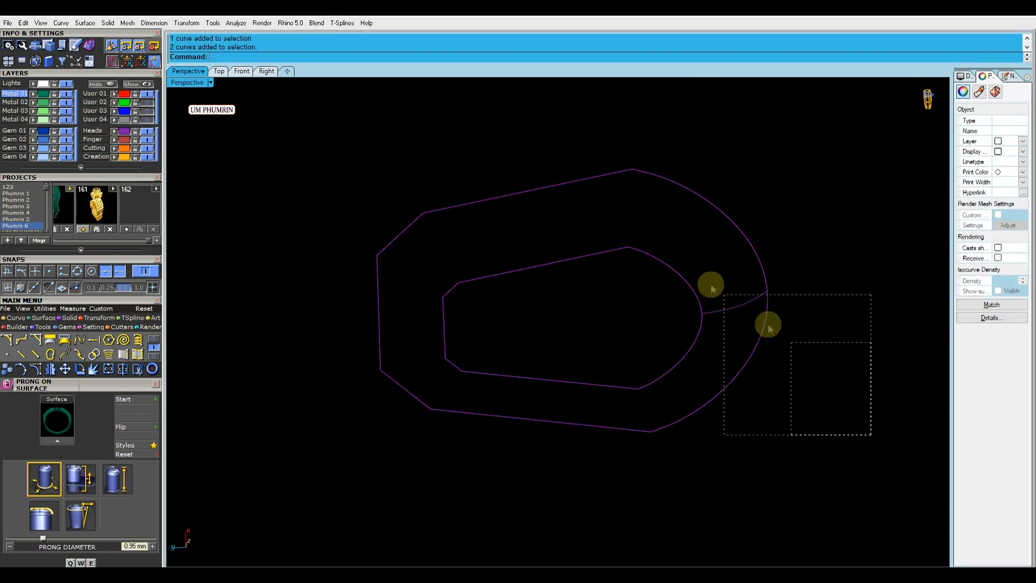
{"action": "key", "text": "Return"}
{"action": "left_click", "coordinate": [655, 252]}
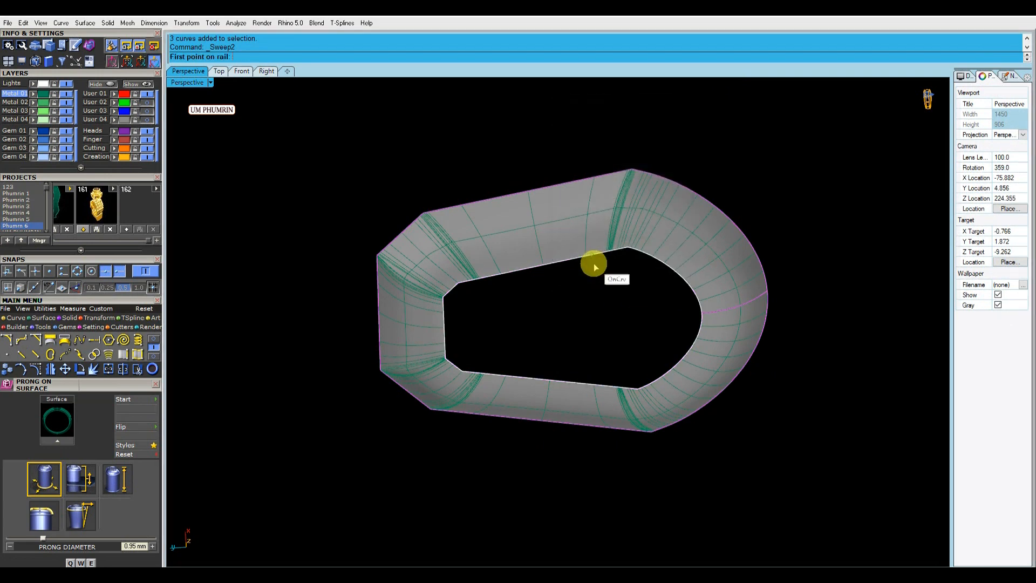
{"action": "scroll", "coordinate": [416, 196], "scroll_direction": "up", "scroll_amount": 12}
{"action": "right_click_drag", "start_coordinate": [448, 224], "coordinate": [387, 89], "text": "shift"}
{"action": "left_click", "coordinate": [539, 408]}
{"action": "right_click_drag", "start_coordinate": [538, 409], "coordinate": [603, 351], "text": "shift"}
{"action": "left_click", "coordinate": [526, 425]}
{"action": "right_click_drag", "start_coordinate": [403, 342], "coordinate": [642, 420], "text": "shift"}
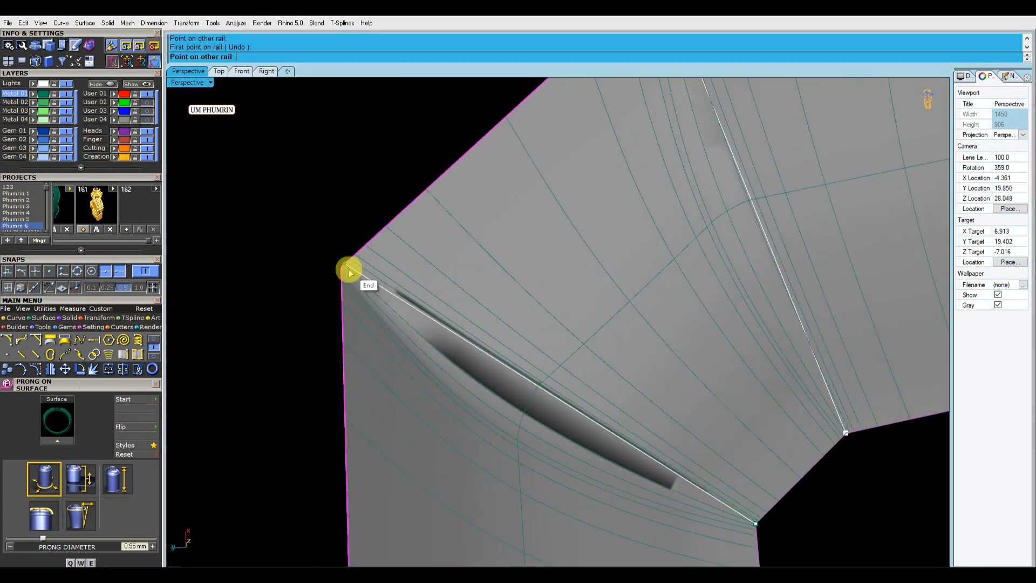
{"action": "scroll", "coordinate": [342, 268], "scroll_direction": "up", "scroll_amount": 5}
{"action": "left_click", "coordinate": [340, 268]}
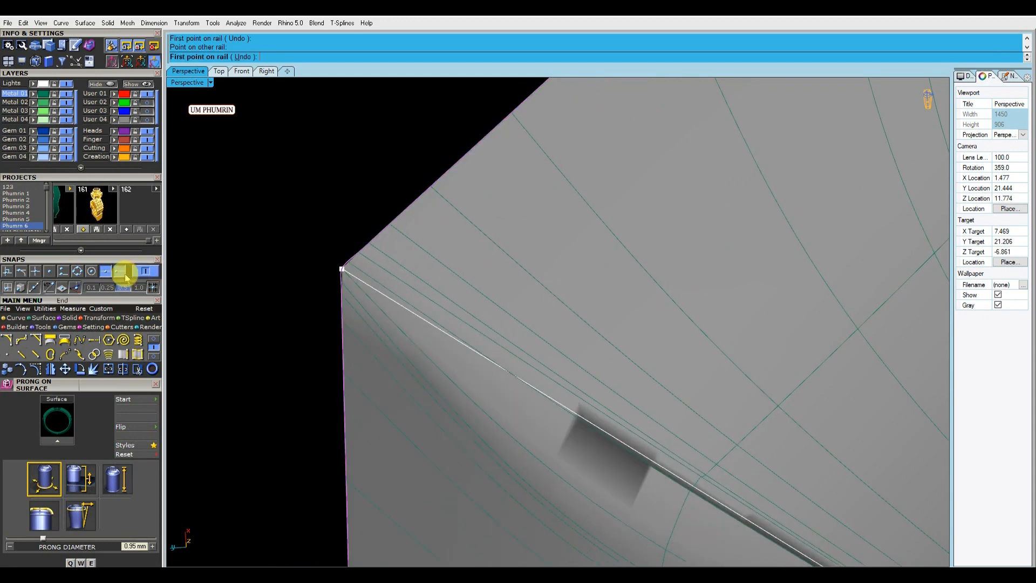
Step: Add slashes linking the inner and outer rails at the other two short-end corners
{"action": "scroll", "coordinate": [564, 231], "scroll_direction": "down", "scroll_amount": 5}
{"action": "scroll", "coordinate": [697, 303], "scroll_direction": "up", "scroll_amount": 5}
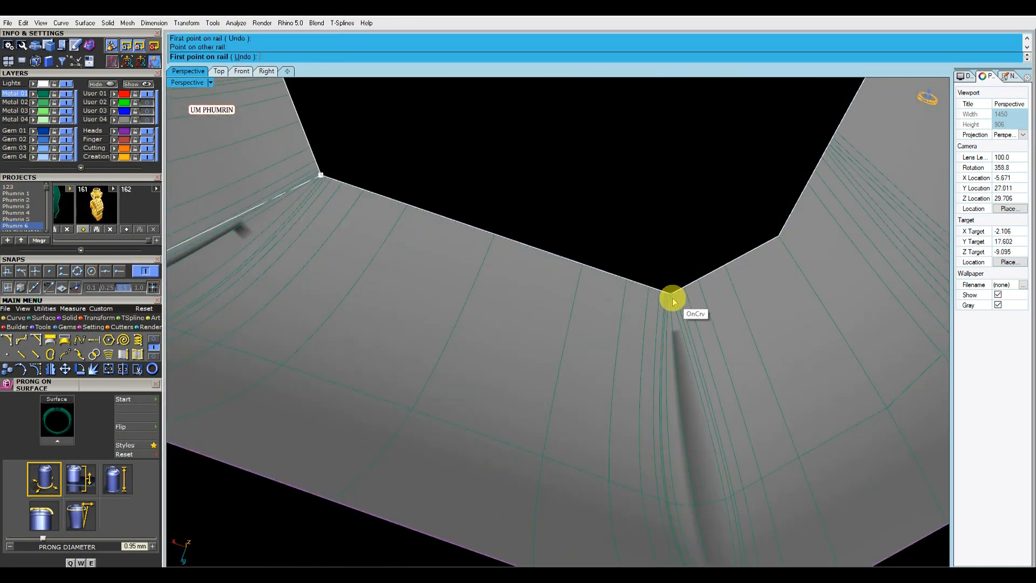
{"action": "left_click", "coordinate": [672, 299]}
{"action": "right_click_drag", "start_coordinate": [704, 560], "coordinate": [599, 392], "text": "shift"}
{"action": "left_click", "coordinate": [600, 430]}
{"action": "scroll", "coordinate": [566, 371], "scroll_direction": "down", "scroll_amount": 5}
{"action": "scroll", "coordinate": [418, 296], "scroll_direction": "up", "scroll_amount": 5}
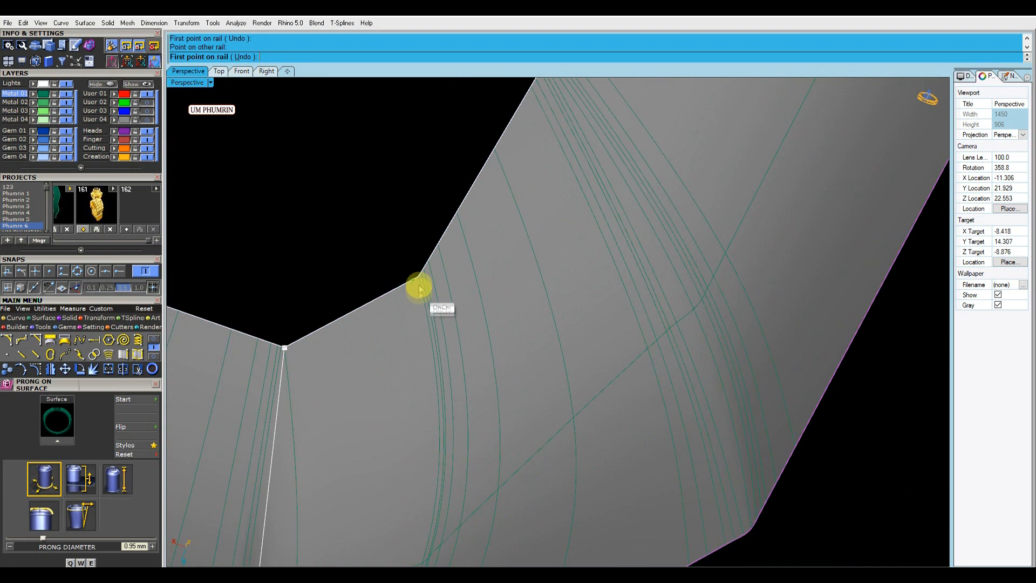
{"action": "right_click_drag", "start_coordinate": [663, 443], "coordinate": [561, 351], "text": "shift"}
{"action": "left_click", "coordinate": [623, 413]}
Step: Add slashes at the two corners where the rounded end begins and finish the sweep surface
{"action": "scroll", "coordinate": [595, 324], "scroll_direction": "down", "scroll_amount": 9}
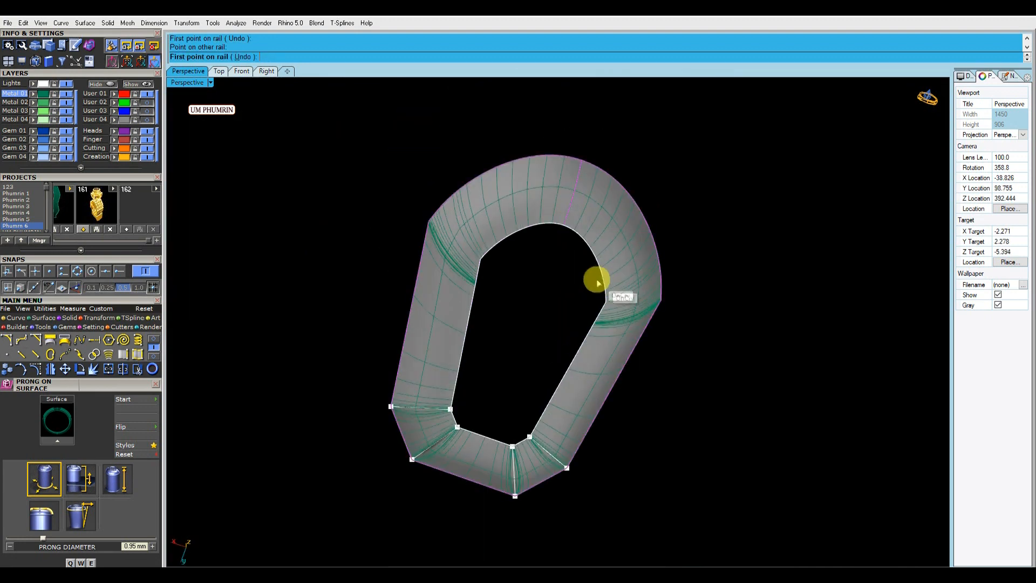
{"action": "scroll", "coordinate": [601, 280], "scroll_direction": "up", "scroll_amount": 3}
{"action": "scroll", "coordinate": [612, 319], "scroll_direction": "up", "scroll_amount": 3}
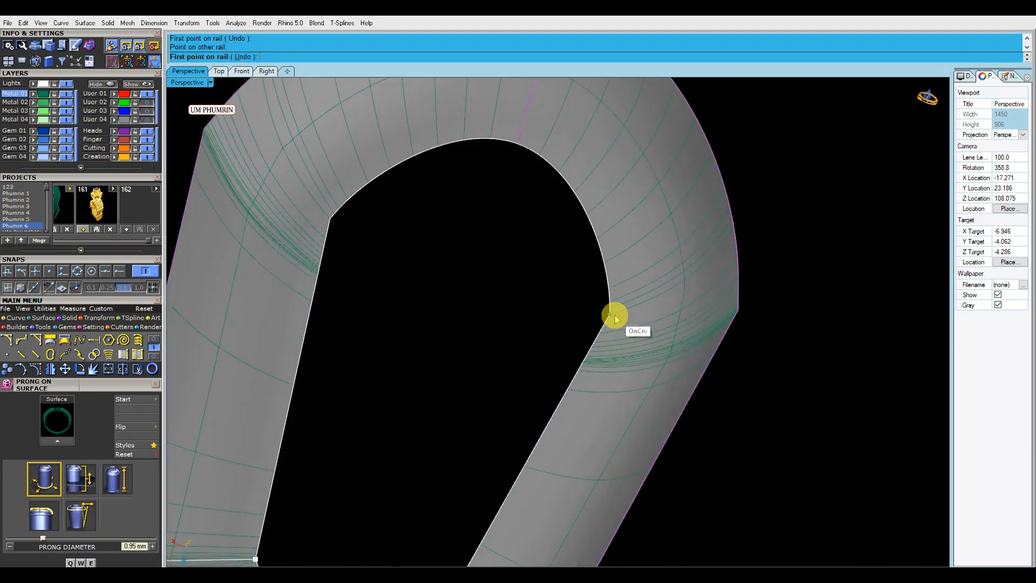
{"action": "left_click", "coordinate": [739, 313]}
{"action": "scroll", "coordinate": [504, 282], "scroll_direction": "down", "scroll_amount": 5}
{"action": "scroll", "coordinate": [502, 294], "scroll_direction": "up", "scroll_amount": 3}
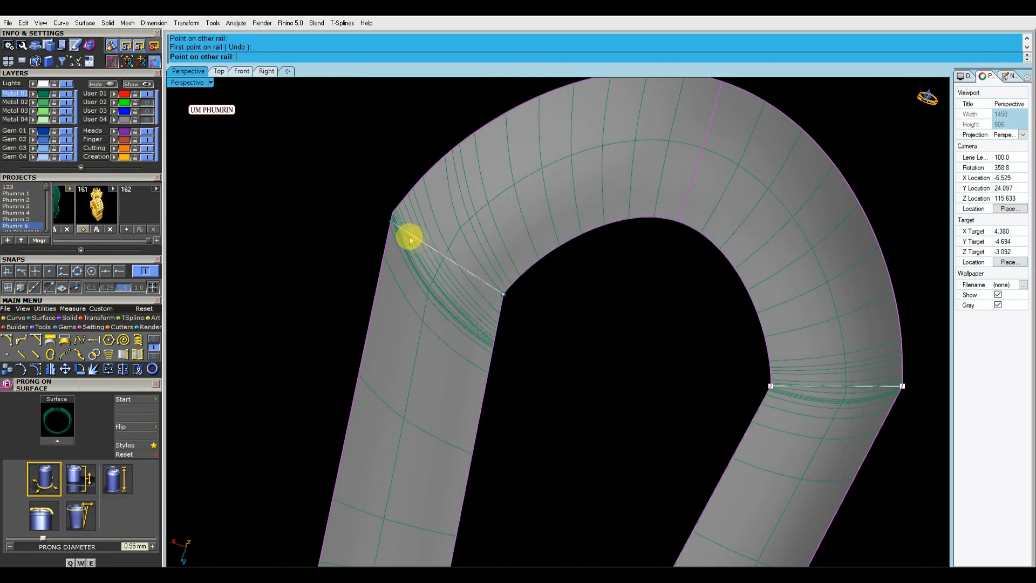
{"action": "right_click", "coordinate": [504, 241]}
{"action": "scroll", "coordinate": [510, 244], "scroll_direction": "down", "scroll_amount": 6}
{"action": "left_click", "coordinate": [575, 280]}
Step: Unhide the remaining pendant parts and examine how the swept surface meets the gem-set band and supporting ring
{"action": "right_click_drag", "start_coordinate": [552, 301], "coordinate": [486, 372]}
{"action": "left_click", "coordinate": [146, 84]}
{"action": "right_click_drag", "start_coordinate": [518, 227], "coordinate": [490, 290]}
{"action": "scroll", "coordinate": [388, 286], "scroll_direction": "up", "scroll_amount": 8}
{"action": "right_click_drag", "start_coordinate": [384, 281], "coordinate": [421, 325]}
{"action": "right_click_drag", "start_coordinate": [619, 290], "coordinate": [640, 340]}
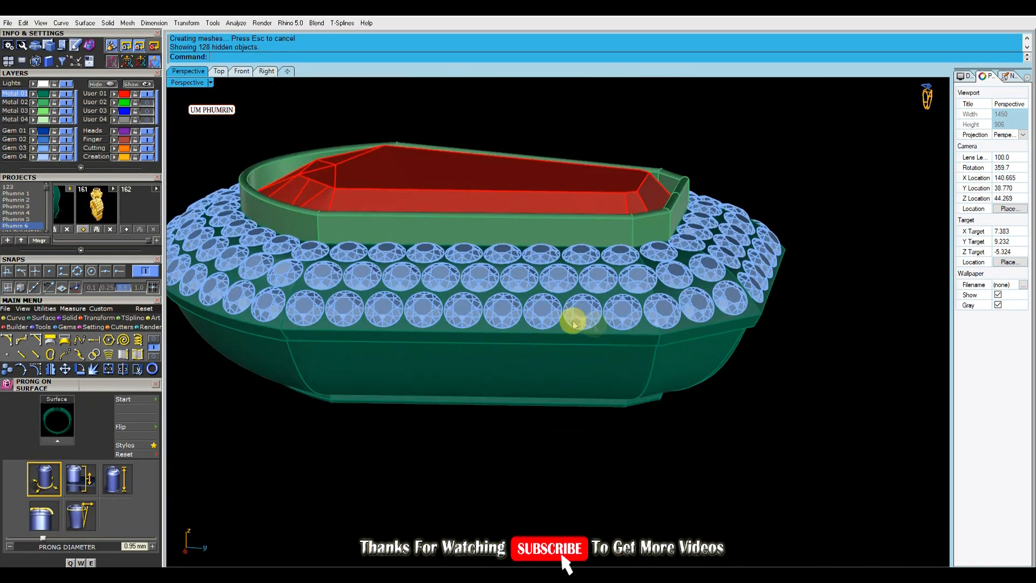
{"action": "scroll", "coordinate": [367, 345], "scroll_direction": "up", "scroll_amount": 5}
{"action": "scroll", "coordinate": [317, 403], "scroll_direction": "up", "scroll_amount": 6}
{"action": "scroll", "coordinate": [353, 334], "scroll_direction": "up", "scroll_amount": 8}
{"action": "scroll", "coordinate": [485, 326], "scroll_direction": "down", "scroll_amount": 10}
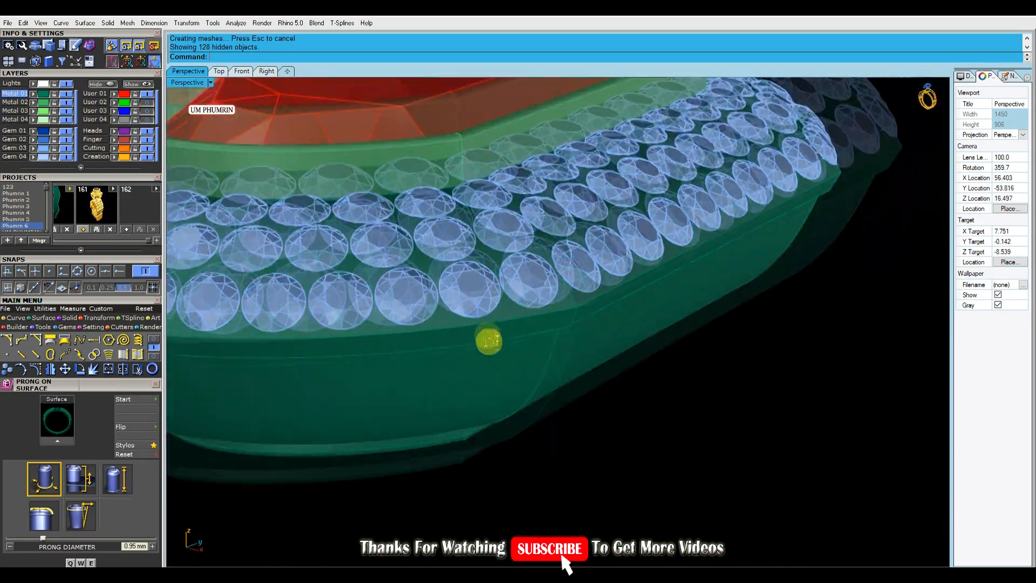
{"action": "right_click_drag", "start_coordinate": [536, 323], "coordinate": [516, 227]}
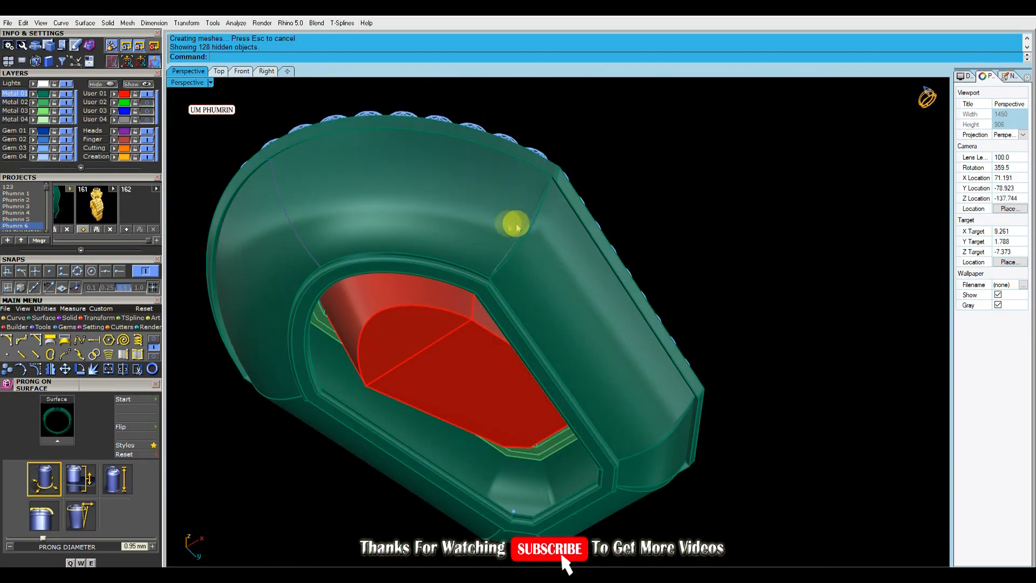
Step: Delete the swept surface between the gem-set band and the supporting ring
{"action": "left_click", "coordinate": [443, 221]}
{"action": "key", "text": "Delete"}
{"action": "left_click", "coordinate": [125, 131]}
Step: Duplicate the rim edges all around the outside of the gem-set band, just below the lowest gem row
{"action": "right_click_drag", "start_coordinate": [308, 173], "coordinate": [305, 224]}
{"action": "scroll", "coordinate": [292, 229], "scroll_direction": "up", "scroll_amount": 4}
{"action": "left_click", "coordinate": [247, 235]}
{"action": "scroll", "coordinate": [588, 248], "scroll_direction": "up", "scroll_amount": 4}
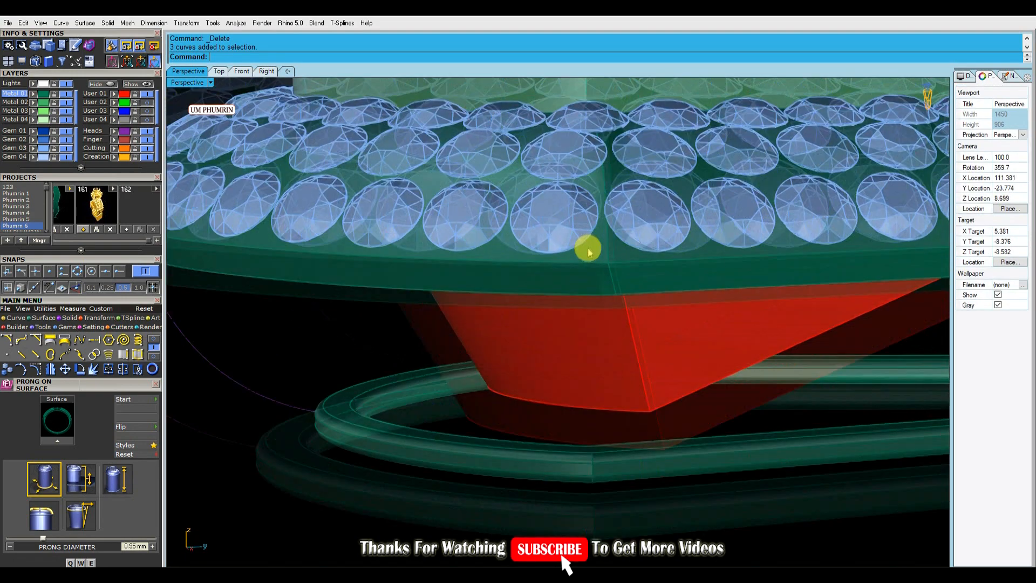
{"action": "right_click_drag", "start_coordinate": [597, 256], "coordinate": [441, 215]}
{"action": "scroll", "coordinate": [440, 215], "scroll_direction": "down", "scroll_amount": 4}
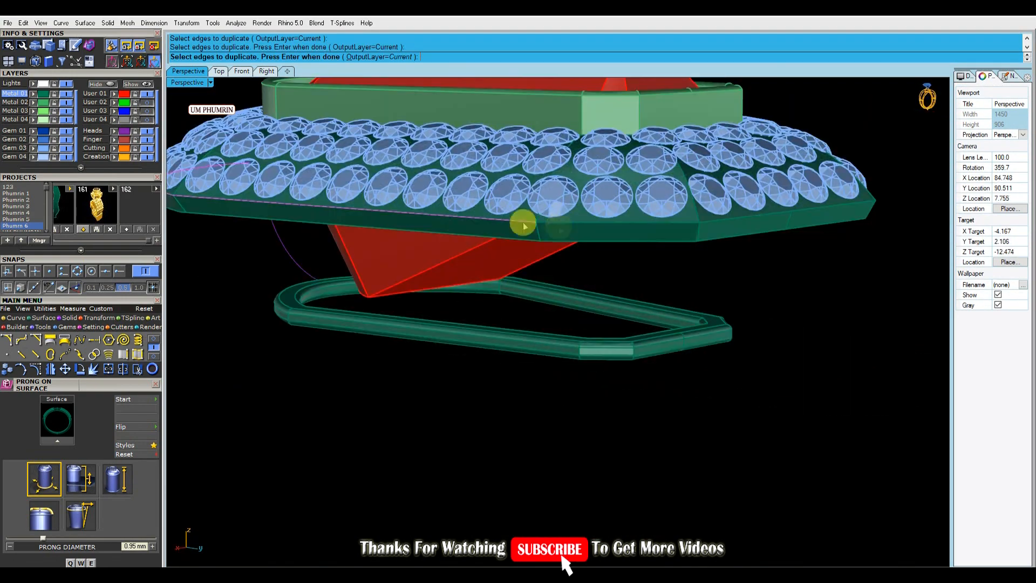
{"action": "right_click_drag", "start_coordinate": [682, 233], "coordinate": [465, 218]}
{"action": "right_click_drag", "start_coordinate": [650, 218], "coordinate": [505, 225]}
{"action": "right_click", "coordinate": [506, 223]}
Step: Join the duplicated rim edges into one closed curve and set its seam
{"action": "key", "text": "ctrl+j"}
{"action": "right_click", "coordinate": [378, 244]}
{"action": "right_click_drag", "start_coordinate": [378, 244], "coordinate": [495, 197]}
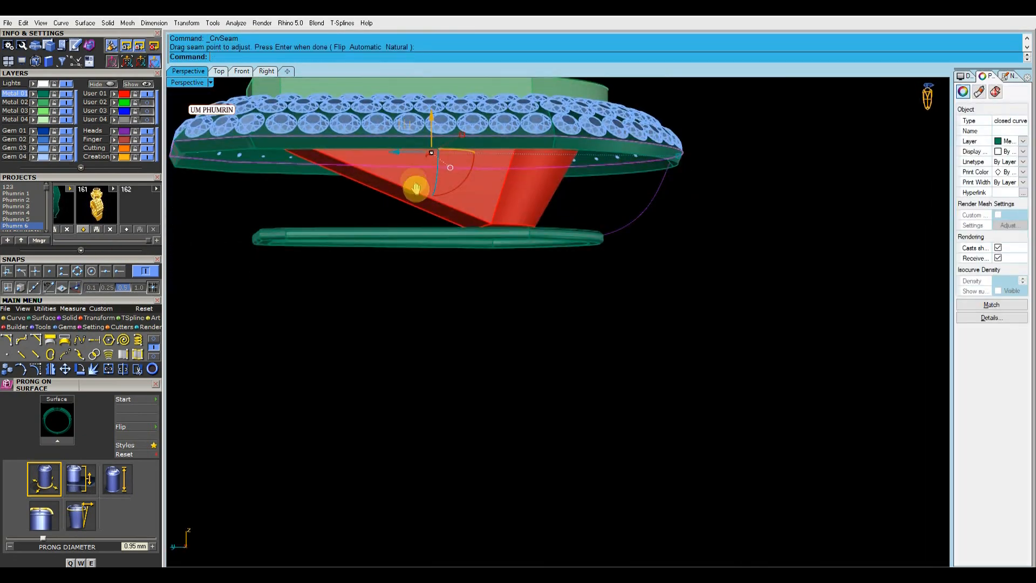
{"action": "right_click_drag", "start_coordinate": [415, 188], "coordinate": [227, 178]}
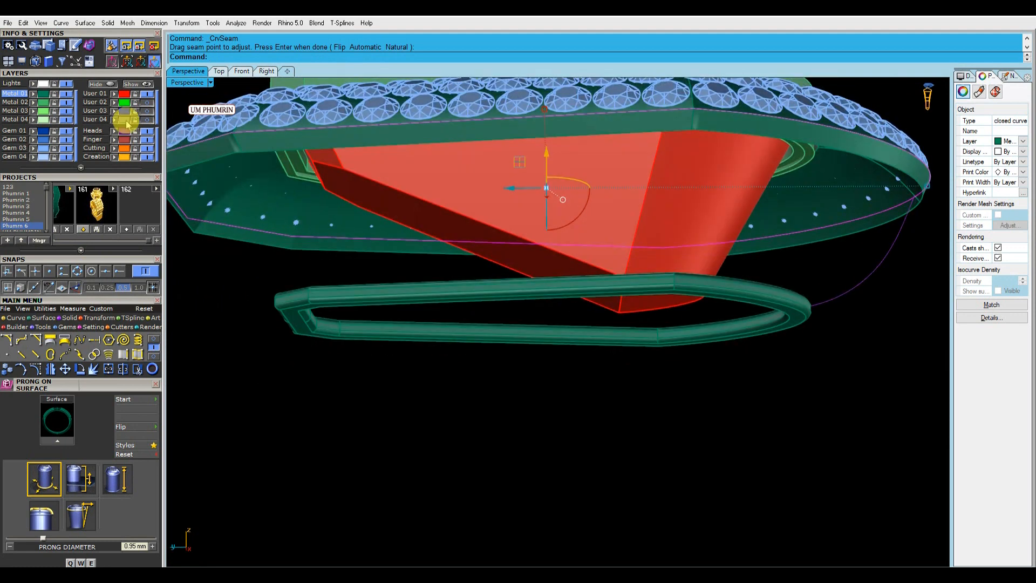
Step: Isolate the outlines and connecting curve, and scale the new rim outline slightly inward in length and width
{"action": "right_click", "coordinate": [102, 84]}
{"action": "left_click", "coordinate": [178, 186]}
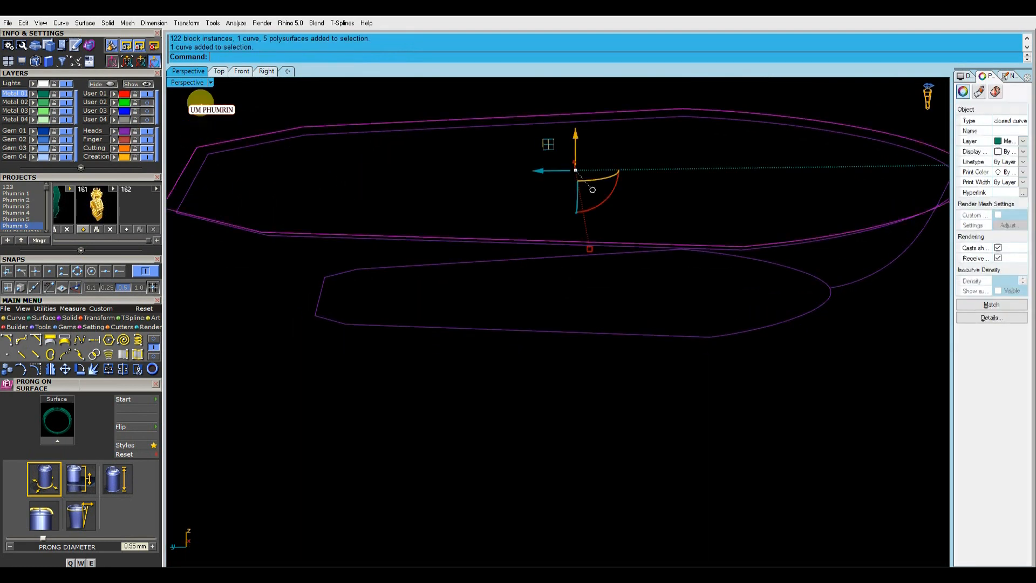
{"action": "left_click", "coordinate": [218, 70]}
{"action": "right_click_drag", "start_coordinate": [419, 235], "coordinate": [423, 259]}
{"action": "scroll", "coordinate": [439, 293], "scroll_direction": "down", "scroll_amount": 6}
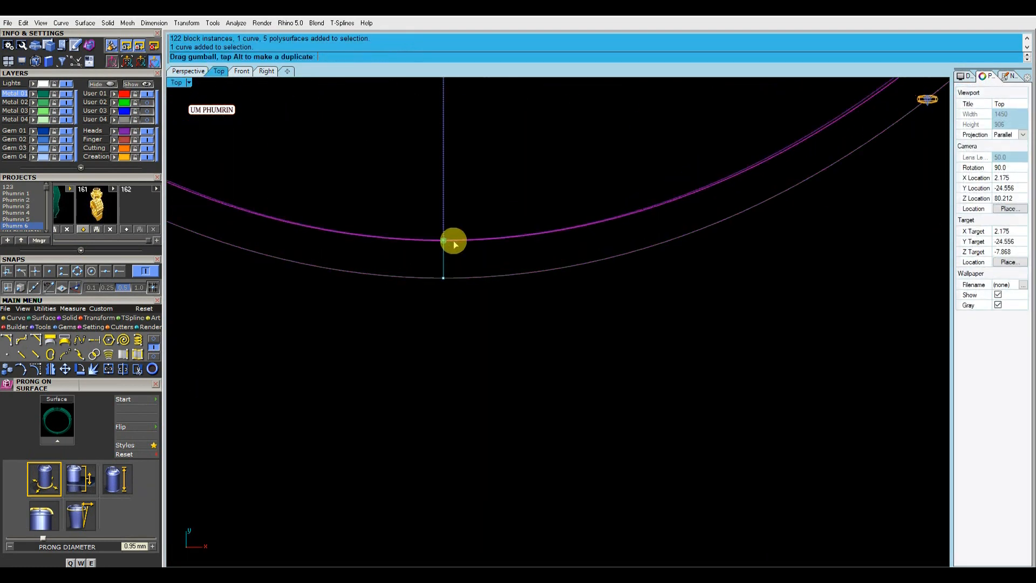
{"action": "right_click_drag", "start_coordinate": [497, 260], "coordinate": [551, 470]}
{"action": "scroll", "coordinate": [420, 304], "scroll_direction": "up", "scroll_amount": 6}
{"action": "left_click_drag", "start_coordinate": [403, 285], "coordinate": [408, 286]}
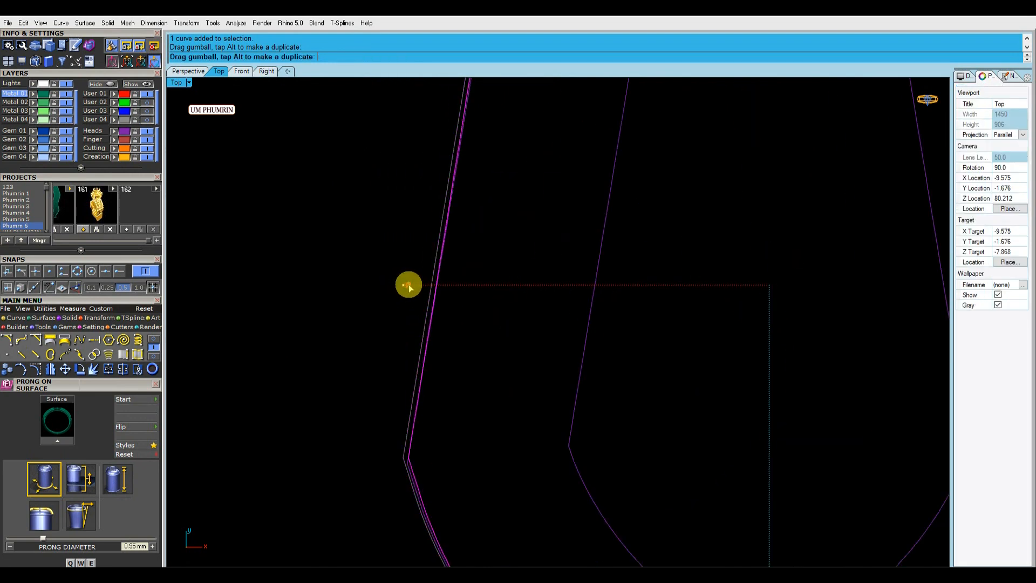
{"action": "scroll", "coordinate": [412, 286], "scroll_direction": "down", "scroll_amount": 5}
Step: Delete the old outer outline and move the new rim outline to the top end of the connecting curve
{"action": "left_click", "coordinate": [261, 72]}
{"action": "scroll", "coordinate": [352, 167], "scroll_direction": "up", "scroll_amount": 2}
{"action": "left_click_drag", "start_coordinate": [347, 117], "coordinate": [355, 232]}
{"action": "left_click", "coordinate": [188, 71]}
{"action": "right_click_drag", "start_coordinate": [398, 259], "coordinate": [605, 262]}
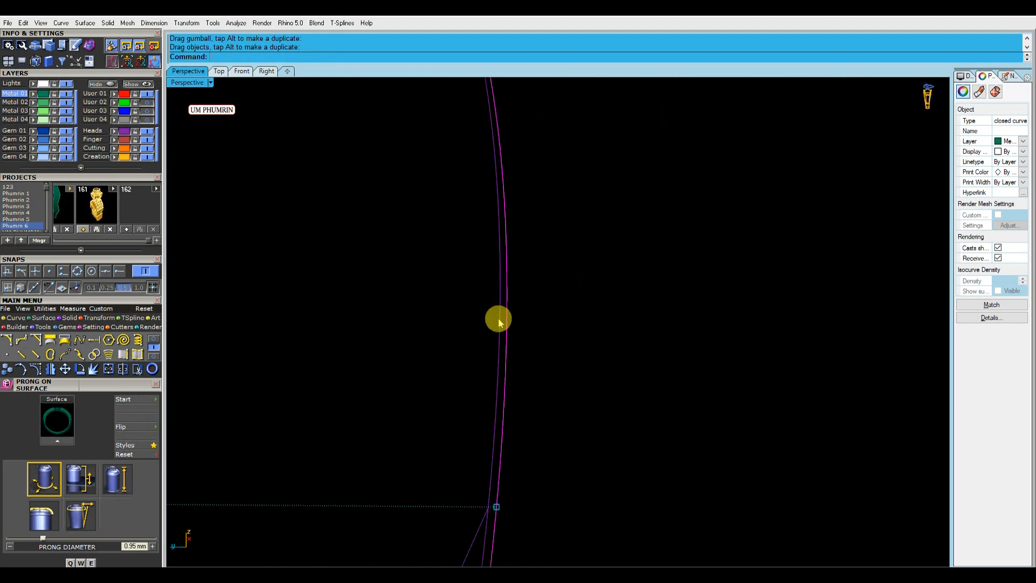
{"action": "left_click", "coordinate": [506, 321]}
{"action": "left_click", "coordinate": [219, 72]}
{"action": "scroll", "coordinate": [534, 455], "scroll_direction": "up", "scroll_amount": 15}
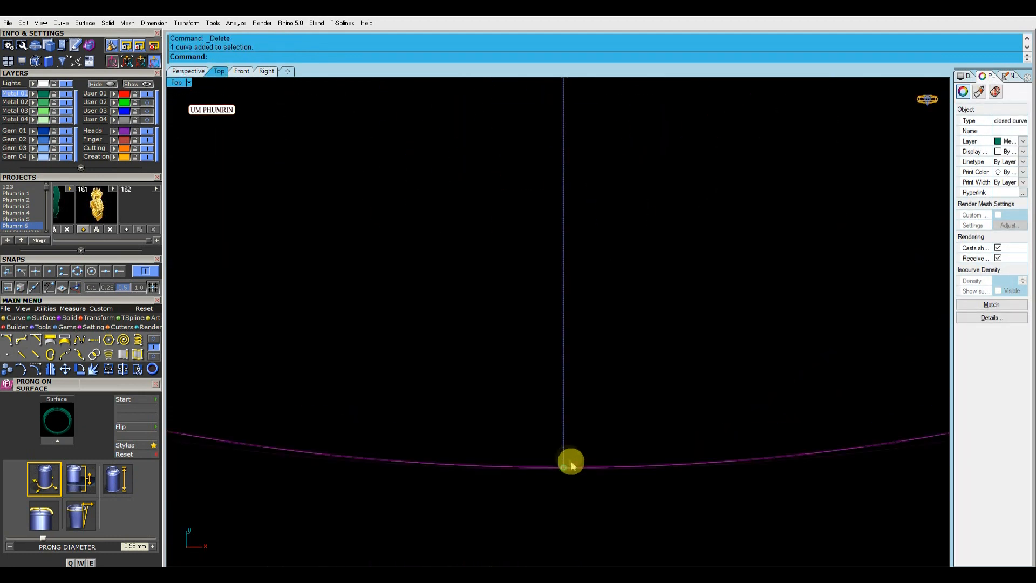
{"action": "left_click_drag", "start_coordinate": [329, 218], "coordinate": [439, 246]}
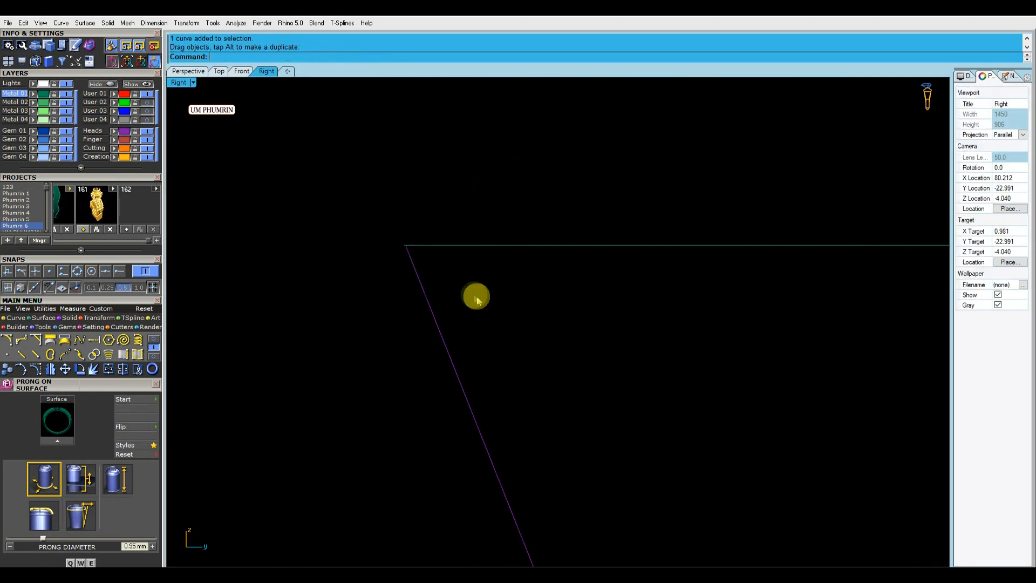
Step: Turn on the connecting curve's control points and pull its top end point slightly off the outer outline
{"action": "left_click_drag", "start_coordinate": [521, 336], "coordinate": [304, 271]}
{"action": "left_click", "coordinate": [37, 369]}
{"action": "scroll", "coordinate": [386, 348], "scroll_direction": "up", "scroll_amount": 2}
{"action": "left_click", "coordinate": [411, 221]}
{"action": "left_click_drag", "start_coordinate": [411, 221], "coordinate": [385, 241]}
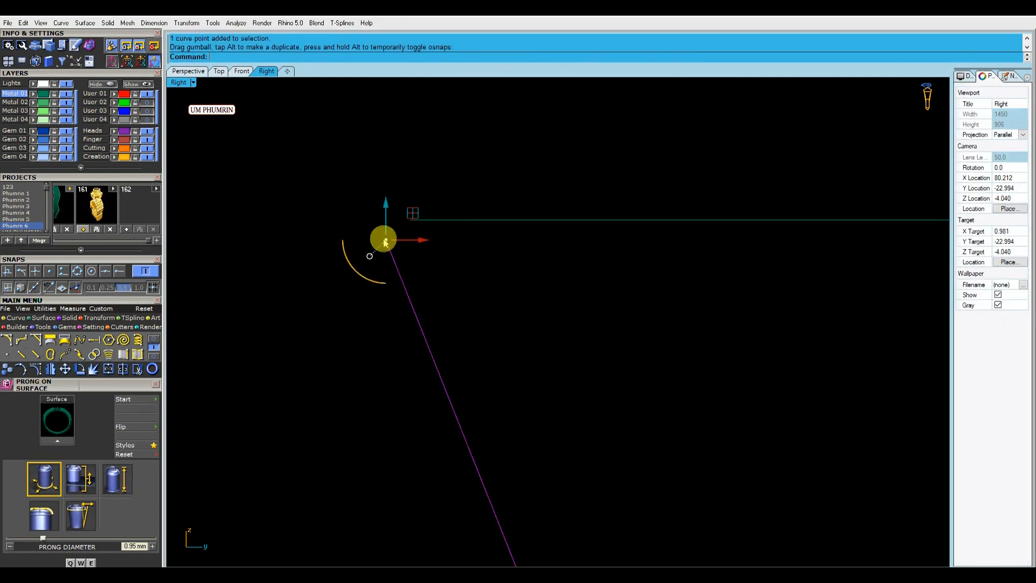
Step: Snap the connecting curve's top end point onto the new outer outline and leave point editing
{"action": "left_click", "coordinate": [123, 273]}
{"action": "left_click", "coordinate": [197, 73]}
{"action": "right_click_drag", "start_coordinate": [578, 475], "coordinate": [527, 293], "text": "shift"}
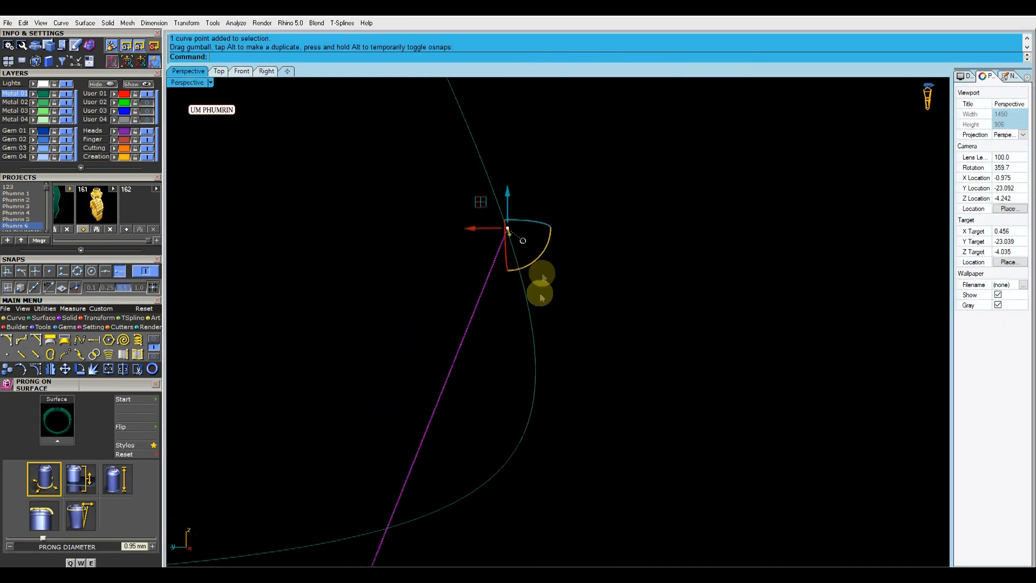
{"action": "right_click_drag", "start_coordinate": [621, 263], "coordinate": [616, 318], "text": "ctrl"}
{"action": "right_click_drag", "start_coordinate": [616, 318], "coordinate": [628, 296]}
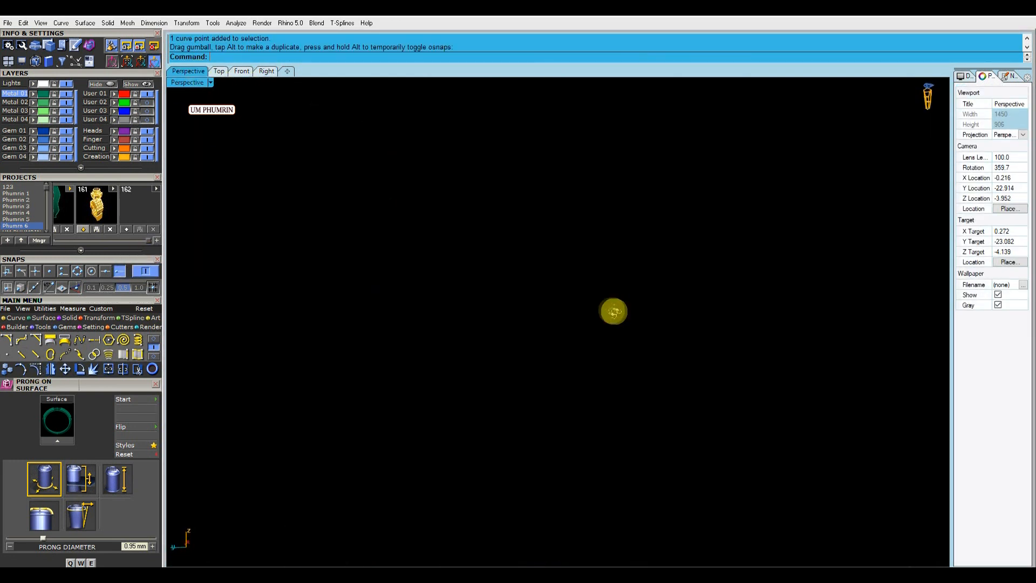
{"action": "key", "text": "F4"}
{"action": "right_click_drag", "start_coordinate": [598, 355], "coordinate": [562, 324]}
{"action": "scroll", "coordinate": [559, 324], "scroll_direction": "up", "scroll_amount": 8}
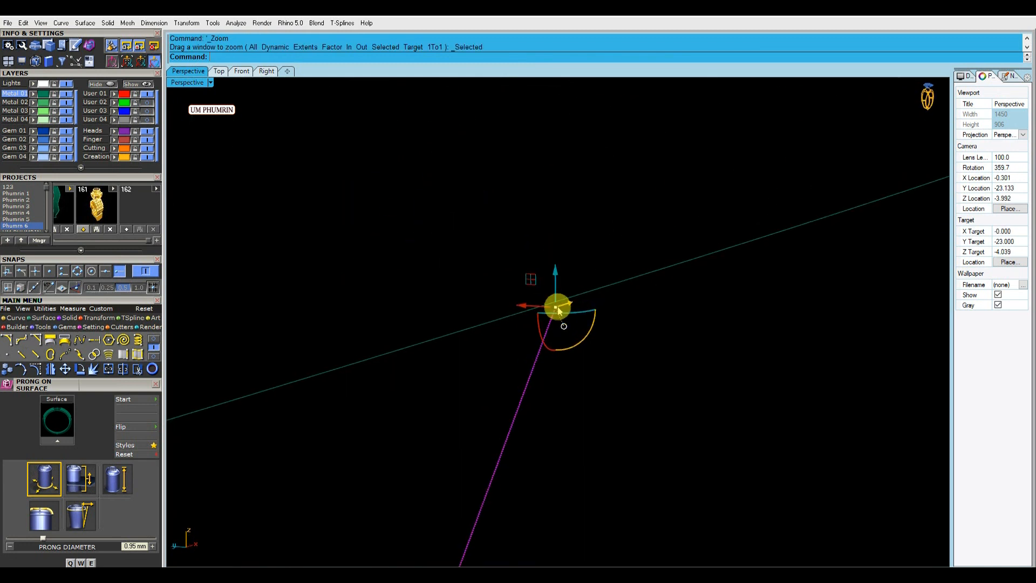
{"action": "left_click_drag", "start_coordinate": [555, 303], "coordinate": [556, 306]}
{"action": "key", "text": "Escape"}
{"action": "scroll", "coordinate": [631, 386], "scroll_direction": "down", "scroll_amount": 15}
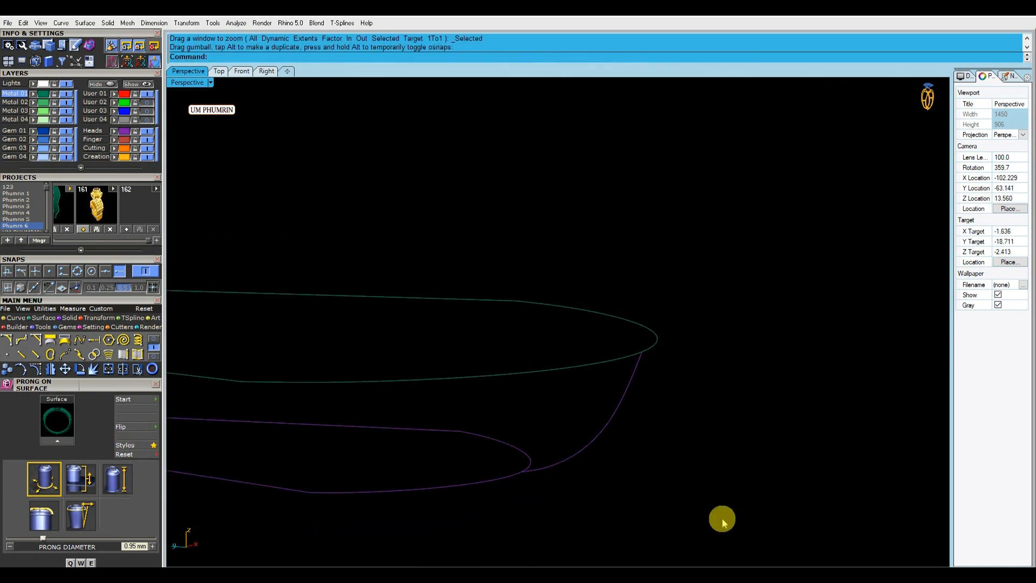
Step: Create a two-rail sweep of the connecting curve along the supporting ring's outline and the new rim outline
{"action": "left_click_drag", "start_coordinate": [721, 520], "coordinate": [415, 268]}
{"action": "left_click", "coordinate": [115, 132]}
{"action": "right_click_drag", "start_coordinate": [494, 232], "coordinate": [566, 294]}
{"action": "key", "text": "F6"}
{"action": "left_click", "coordinate": [576, 280]}
{"action": "right_click_drag", "start_coordinate": [629, 337], "coordinate": [710, 238]}
{"action": "key", "text": "Escape"}
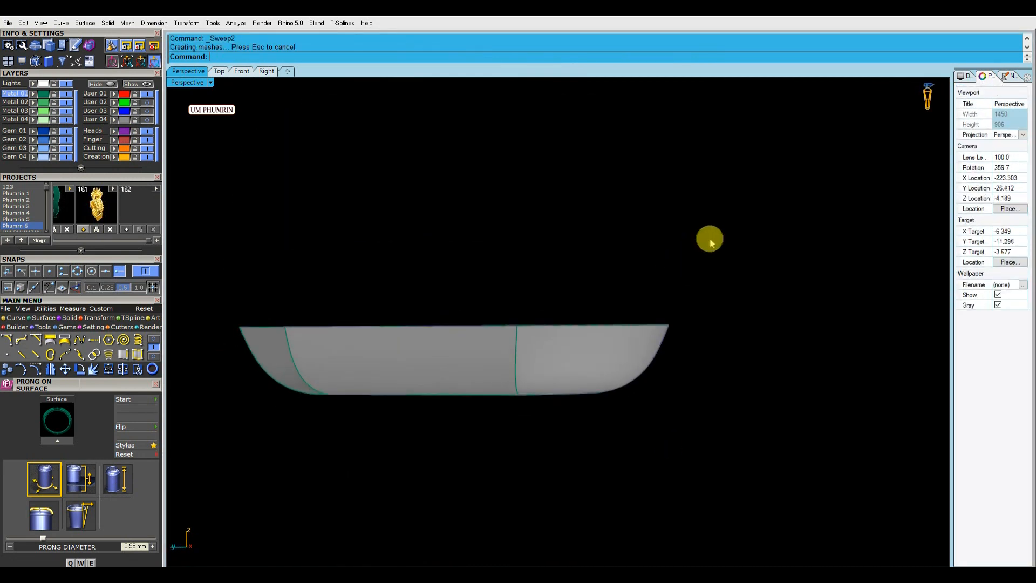
Step: Unhide the other pendant parts and examine the new swept surface from the side and below
{"action": "left_click", "coordinate": [139, 85]}
{"action": "right_click_drag", "start_coordinate": [655, 286], "coordinate": [723, 166]}
{"action": "scroll", "coordinate": [599, 227], "scroll_direction": "up", "scroll_amount": 5}
{"action": "right_click_drag", "start_coordinate": [604, 270], "coordinate": [619, 217]}
{"action": "scroll", "coordinate": [619, 217], "scroll_direction": "down", "scroll_amount": 2}
{"action": "mouse_move", "coordinate": [605, 254]}
{"action": "right_mouse_down"}
{"action": "mouse_move", "coordinate": [606, 370]}
{"action": "mouse_move", "coordinate": [610, 342]}
{"action": "mouse_move", "coordinate": [504, 289]}
{"action": "mouse_move", "coordinate": [516, 252]}
{"action": "mouse_move", "coordinate": [606, 162]}
{"action": "mouse_move", "coordinate": [673, 324]}
{"action": "mouse_move", "coordinate": [344, 332]}
{"action": "mouse_move", "coordinate": [492, 361]}
{"action": "mouse_move", "coordinate": [615, 273]}
{"action": "mouse_move", "coordinate": [579, 203]}
{"action": "mouse_move", "coordinate": [565, 212]}
{"action": "right_mouse_up"}
{"action": "right_click_drag", "start_coordinate": [482, 208], "coordinate": [490, 268]}
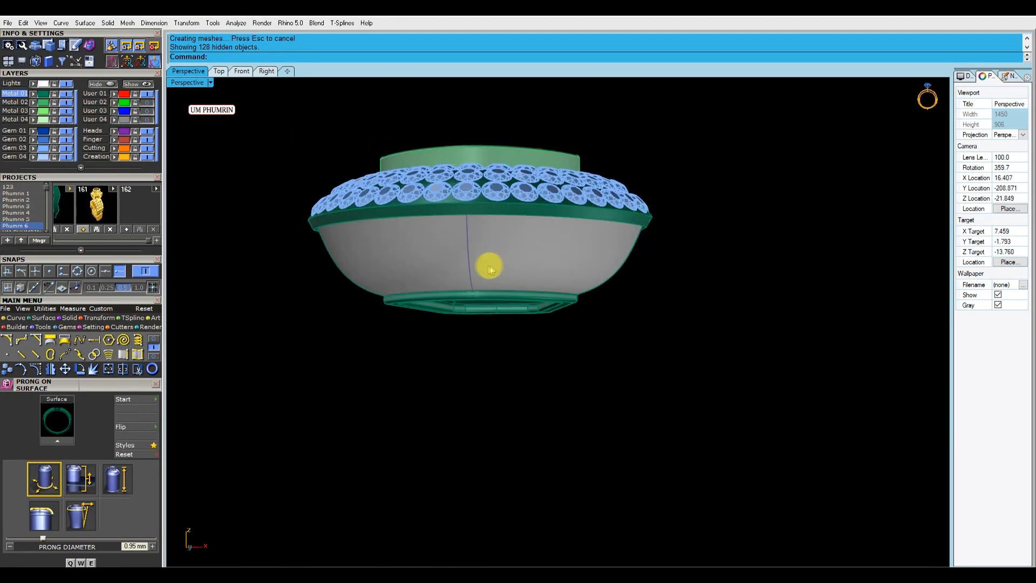
Step: Isolate the swept surface and show it in the Top view
{"action": "left_click", "coordinate": [373, 263]}
{"action": "right_click", "coordinate": [104, 84]}
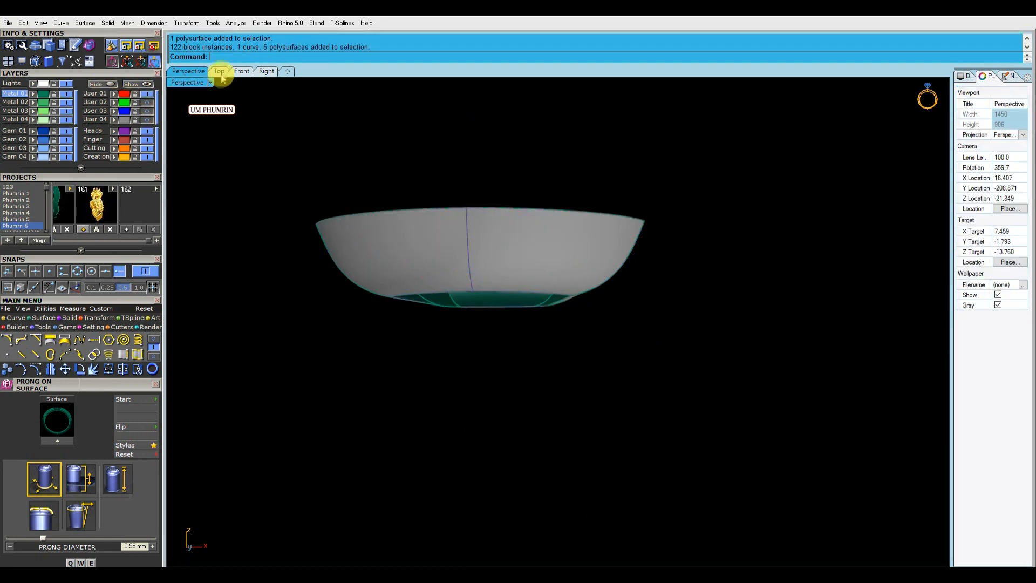
{"action": "left_click", "coordinate": [219, 71]}
{"action": "scroll", "coordinate": [511, 381], "scroll_direction": "down", "scroll_amount": 10}
{"action": "scroll", "coordinate": [458, 280], "scroll_direction": "up", "scroll_amount": 8}
{"action": "right_click_drag", "start_coordinate": [457, 280], "coordinate": [474, 292]}
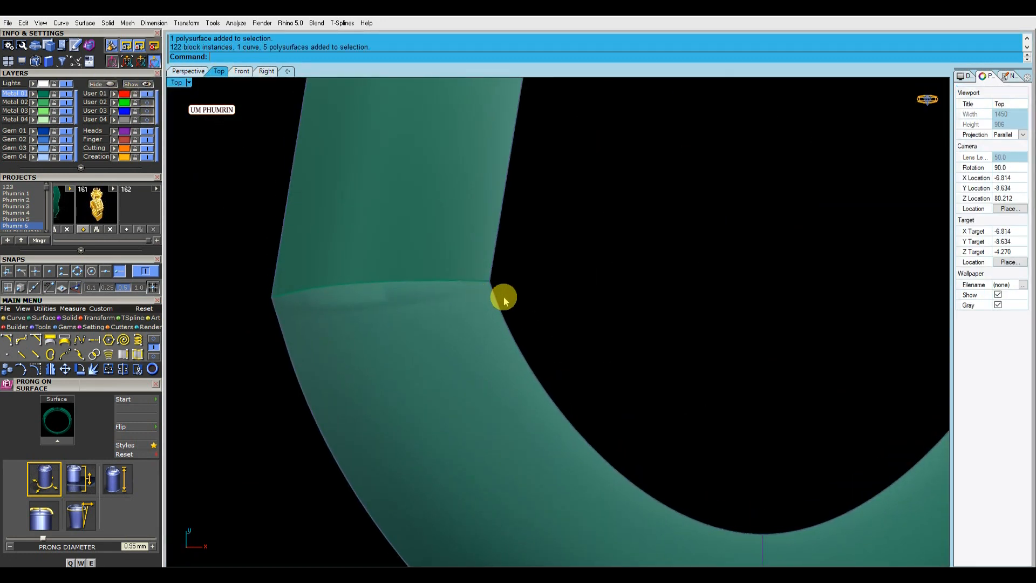
Step: Draw a line across the swept surface at one corner where the rounded end begins, extended past both edges
{"action": "left_click", "coordinate": [488, 280]}
{"action": "left_click_drag", "start_coordinate": [227, 273], "coordinate": [627, 356]}
{"action": "left_click", "coordinate": [365, 305]}
{"action": "left_click", "coordinate": [393, 242]}
{"action": "left_click", "coordinate": [364, 305]}
{"action": "left_click", "coordinate": [393, 230]}
{"action": "left_click_drag", "start_coordinate": [271, 297], "coordinate": [232, 300]}
{"action": "right_click_drag", "start_coordinate": [469, 288], "coordinate": [473, 320], "text": "ctrl+shift"}
{"action": "scroll", "coordinate": [472, 318], "scroll_direction": "down", "scroll_amount": 6}
{"action": "left_click", "coordinate": [526, 320]}
Step: Draw a line along the seam between the long side and the angled short-end face, extended past both edges
{"action": "right_click_drag", "start_coordinate": [495, 178], "coordinate": [508, 378]}
{"action": "scroll", "coordinate": [507, 324], "scroll_direction": "up", "scroll_amount": 5}
{"action": "scroll", "coordinate": [464, 262], "scroll_direction": "up", "scroll_amount": 2}
{"action": "type", "text": "l"}
{"action": "key", "text": "Return"}
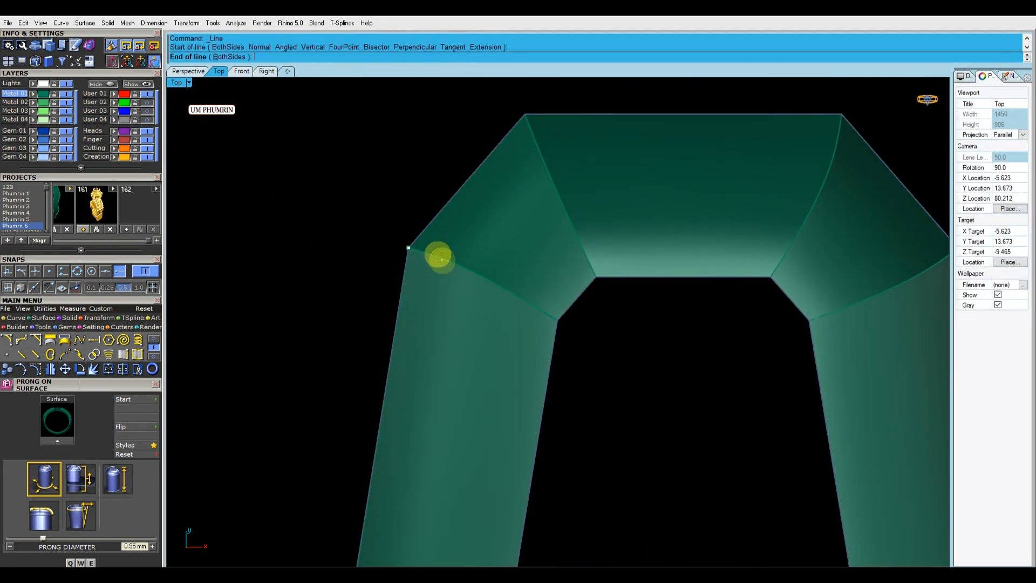
{"action": "left_click_drag", "start_coordinate": [363, 223], "coordinate": [349, 241]}
{"action": "left_click_drag", "start_coordinate": [425, 256], "coordinate": [482, 284]}
{"action": "left_click", "coordinate": [642, 307]}
{"action": "right_click_drag", "start_coordinate": [625, 304], "coordinate": [547, 311]}
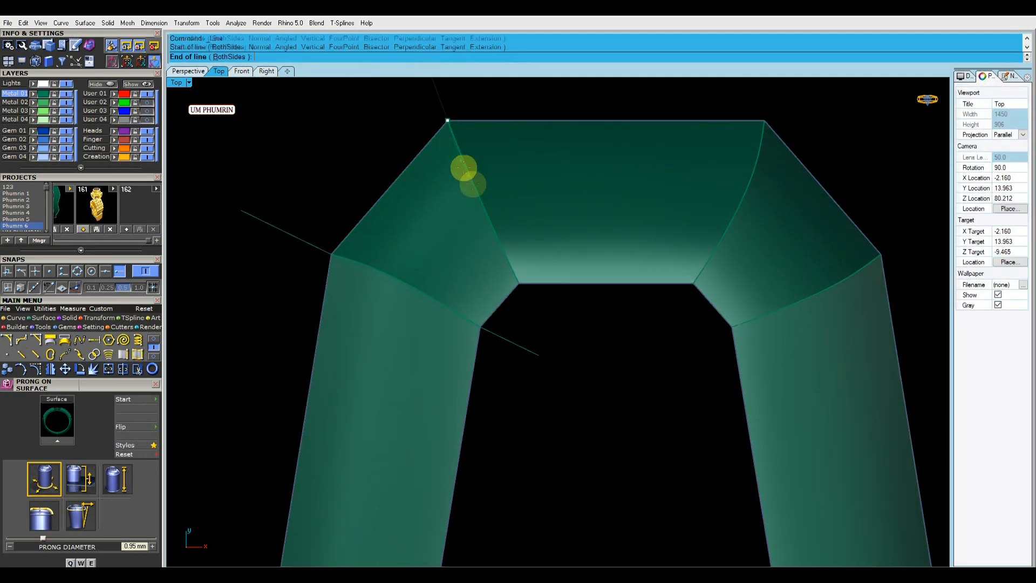
Step: Draw a line along the seam between the angled face and the straight short-end face, extended past both edges
{"action": "left_click_drag", "start_coordinate": [457, 103], "coordinate": [436, 107]}
{"action": "left_click_drag", "start_coordinate": [459, 148], "coordinate": [486, 210]}
{"action": "scroll", "coordinate": [609, 329], "scroll_direction": "down", "scroll_amount": 4}
{"action": "right_click_drag", "start_coordinate": [610, 329], "coordinate": [475, 241]}
Step: Draw two lines crosswise over one half of the rounded end, extending past its inner and outer edges
{"action": "left_click", "coordinate": [482, 317]}
{"action": "scroll", "coordinate": [481, 344], "scroll_direction": "down", "scroll_amount": 6}
{"action": "right_click_drag", "start_coordinate": [396, 419], "coordinate": [491, 316]}
{"action": "scroll", "coordinate": [464, 320], "scroll_direction": "up", "scroll_amount": 4}
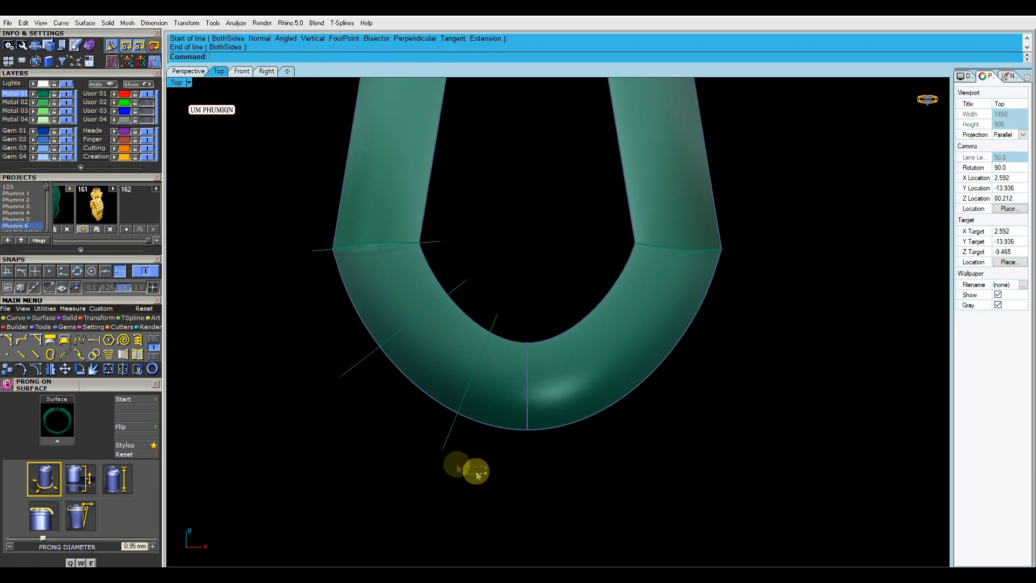
Step: Adjust the position and angle of the two guide lines crossing one half of the surface's rounded end
{"action": "left_click_drag", "start_coordinate": [476, 471], "coordinate": [442, 423]}
{"action": "left_click_drag", "start_coordinate": [513, 377], "coordinate": [513, 383]}
{"action": "left_click_drag", "start_coordinate": [447, 374], "coordinate": [417, 356]}
{"action": "left_click", "coordinate": [409, 324]}
{"action": "left_click_drag", "start_coordinate": [417, 287], "coordinate": [420, 289]}
{"action": "left_click_drag", "start_coordinate": [421, 351], "coordinate": [419, 348]}
{"action": "left_click", "coordinate": [454, 385]}
{"action": "left_click_drag", "start_coordinate": [501, 371], "coordinate": [445, 370]}
{"action": "left_click", "coordinate": [536, 295]}
Step: Shift the guide lines crossing the long side of the swept surface to refine their spacing
{"action": "scroll", "coordinate": [536, 296], "scroll_direction": "down", "scroll_amount": 4}
{"action": "right_click_drag", "start_coordinate": [505, 236], "coordinate": [507, 352]}
{"action": "left_click", "coordinate": [485, 341]}
{"action": "left_click_drag", "start_coordinate": [472, 309], "coordinate": [484, 261]}
{"action": "left_click_drag", "start_coordinate": [485, 220], "coordinate": [487, 214]}
{"action": "left_click", "coordinate": [565, 280]}
{"action": "scroll", "coordinate": [564, 279], "scroll_direction": "down", "scroll_amount": 3}
{"action": "right_click_drag", "start_coordinate": [556, 317], "coordinate": [523, 356]}
{"action": "right_click_drag", "start_coordinate": [519, 286], "coordinate": [529, 339]}
Step: Draw a vertical line from the origin and move and shorten it to cross the middle of the straight short-end face
{"action": "type", "text": "l"}
{"action": "key", "text": "Return"}
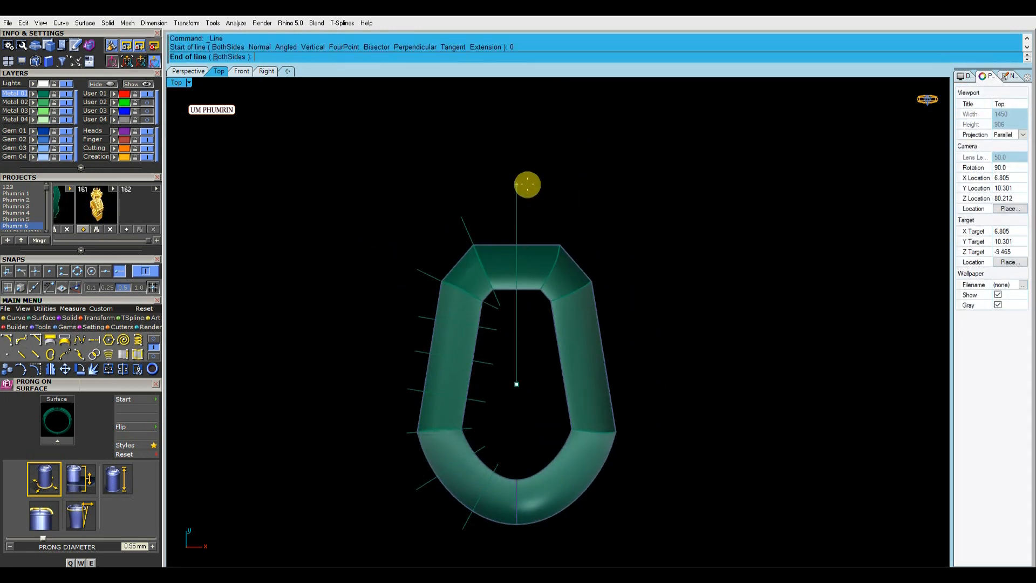
{"action": "left_click", "coordinate": [527, 186]}
{"action": "scroll", "coordinate": [517, 277], "scroll_direction": "up", "scroll_amount": 2}
{"action": "left_click_drag", "start_coordinate": [516, 443], "coordinate": [517, 357]}
{"action": "left_click_drag", "start_coordinate": [515, 274], "coordinate": [516, 243]}
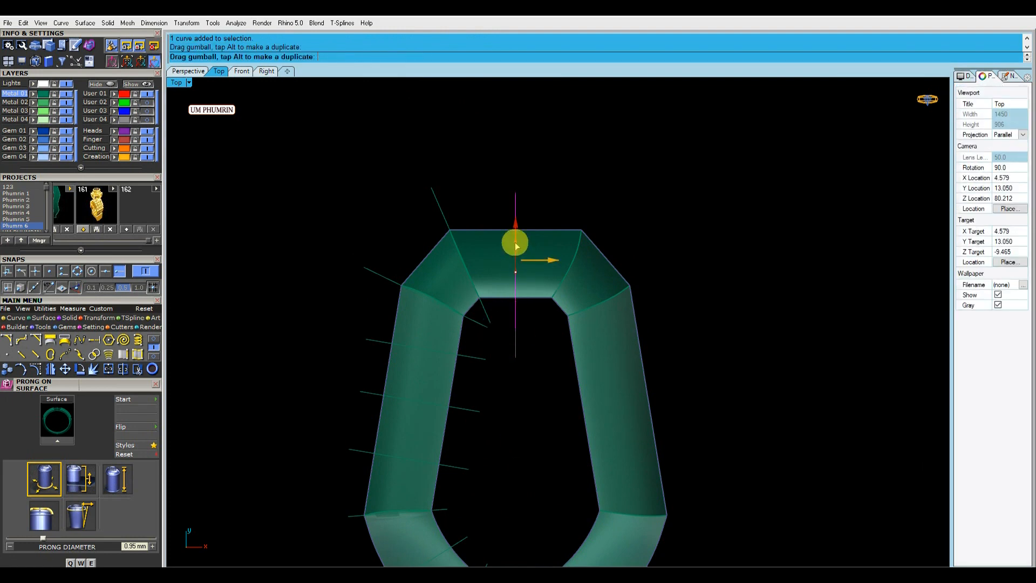
{"action": "scroll", "coordinate": [536, 283], "scroll_direction": "down", "scroll_amount": 3}
{"action": "left_click", "coordinate": [492, 343]}
{"action": "right_click_drag", "start_coordinate": [530, 360], "coordinate": [473, 321]}
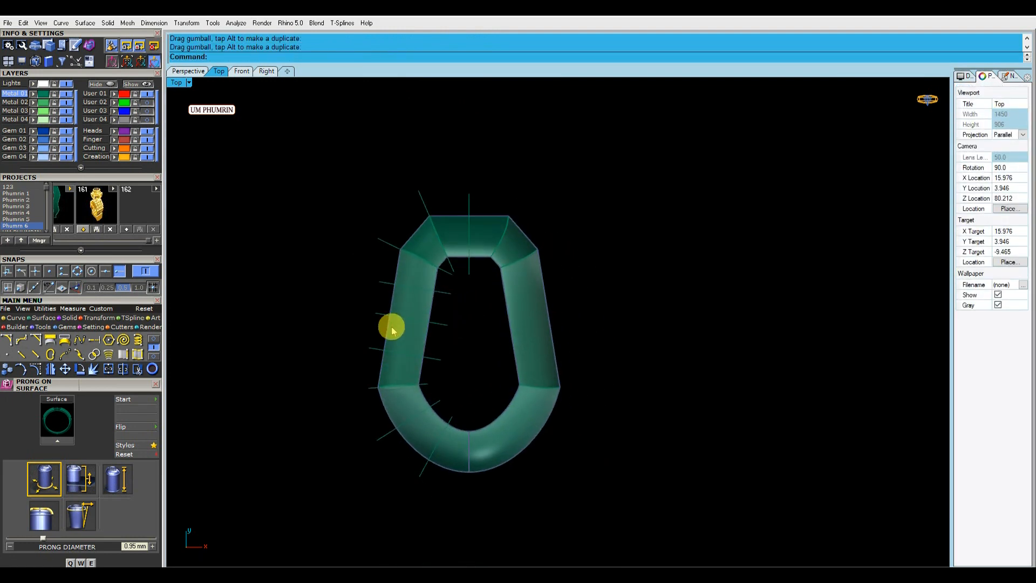
Step: Move all nine guide lines to the User 21 layer
{"action": "left_click_drag", "start_coordinate": [368, 242], "coordinate": [493, 497]}
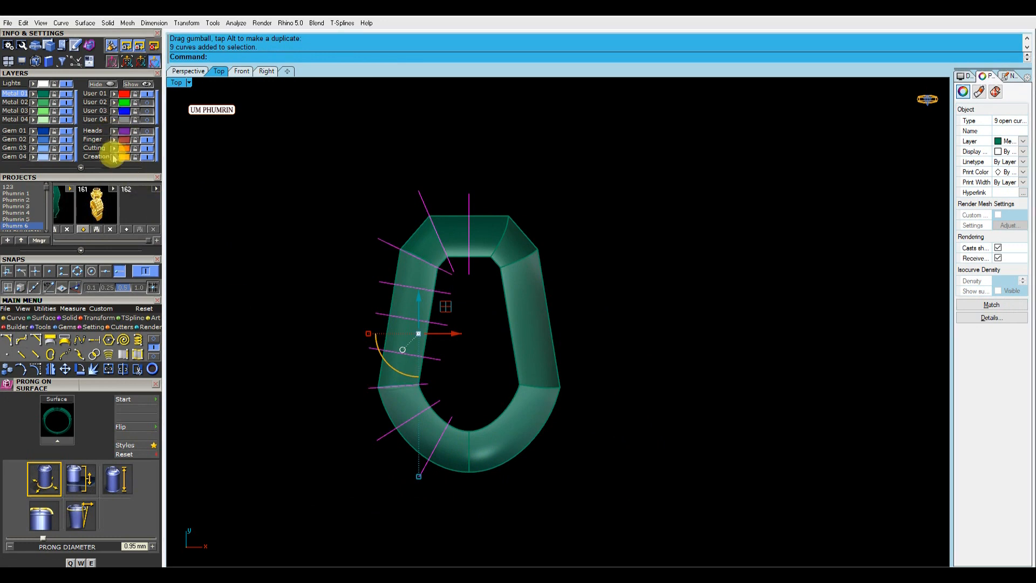
{"action": "left_click", "coordinate": [81, 167]}
{"action": "left_click", "coordinate": [257, 212]}
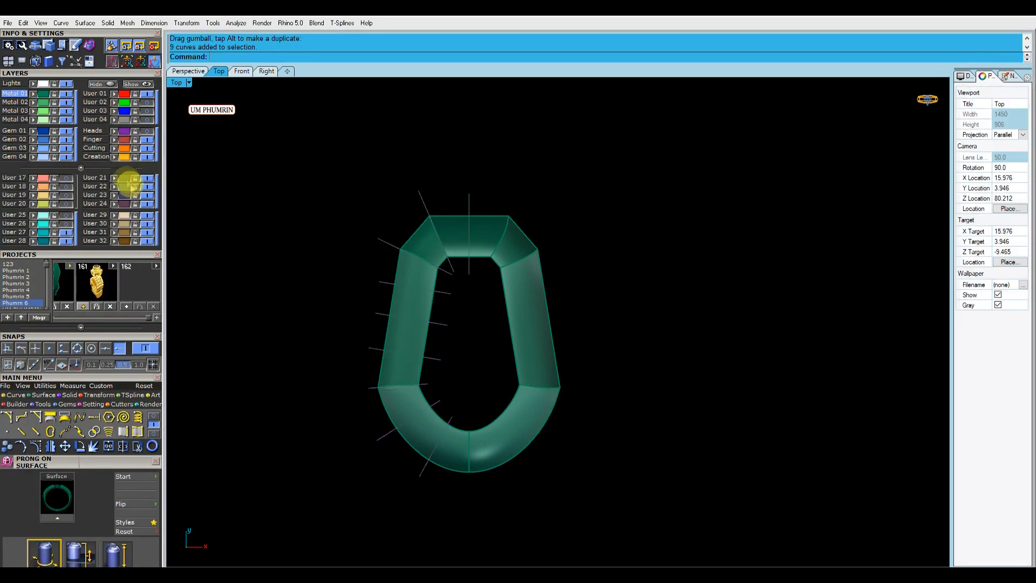
Step: Project the nine guide lines onto the swept surface in the Top view
{"action": "left_click", "coordinate": [411, 272]}
{"action": "left_click", "coordinate": [155, 419]}
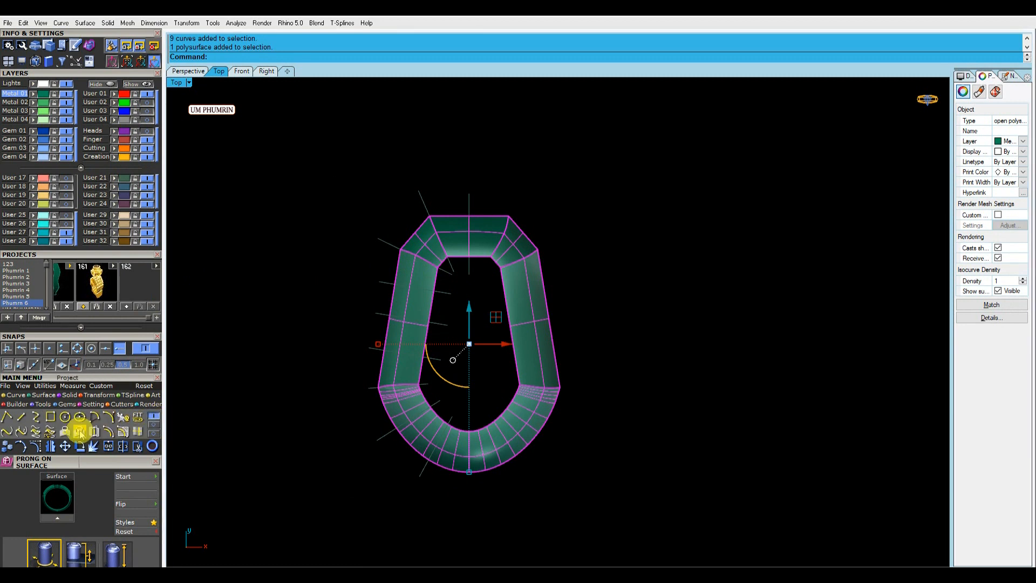
{"action": "left_click", "coordinate": [125, 182]}
{"action": "right_click", "coordinate": [348, 246]}
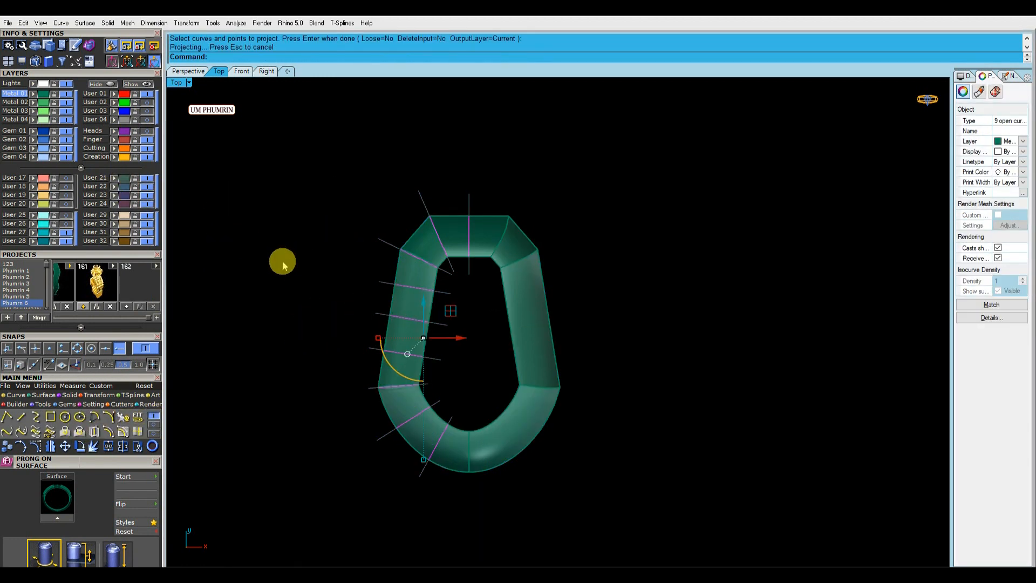
Step: Hide the User 21 guide lines, move the swept surface to the hidden User 22 layer, and show all hidden objects
{"action": "left_click", "coordinate": [69, 121]}
{"action": "left_click", "coordinate": [147, 178]}
{"action": "left_click", "coordinate": [447, 250]}
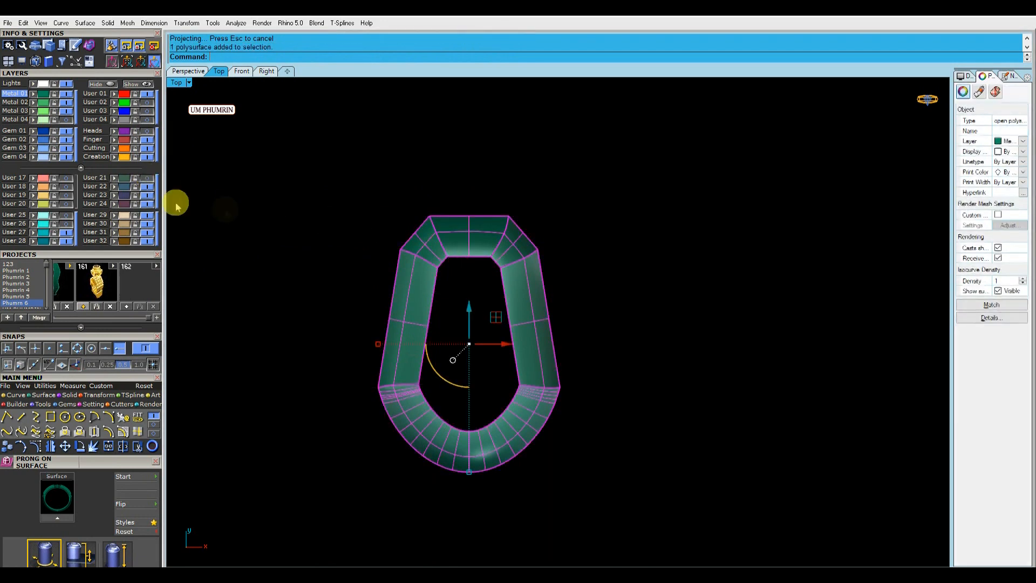
{"action": "left_click", "coordinate": [143, 188]}
{"action": "left_click", "coordinate": [125, 132]}
{"action": "left_click", "coordinate": [144, 84]}
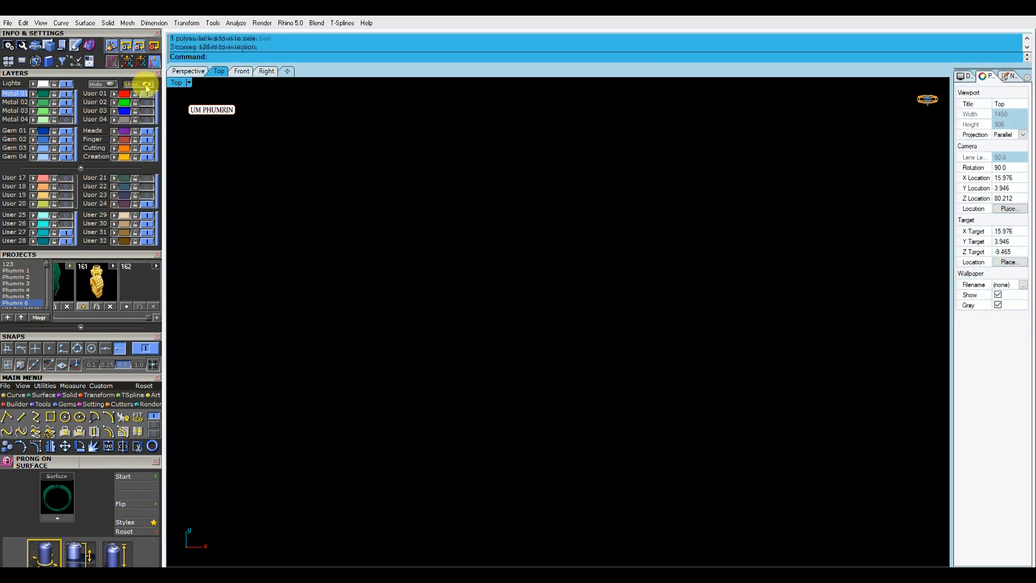
Step: Assign the nine projected curves to the Metal 04 layer in the perspective view
{"action": "left_click", "coordinate": [189, 71]}
{"action": "right_click_drag", "start_coordinate": [426, 189], "coordinate": [210, 204]}
{"action": "left_click", "coordinate": [44, 122]}
{"action": "mouse_move", "coordinate": [423, 328]}
{"action": "right_mouse_down"}
{"action": "mouse_move", "coordinate": [441, 260]}
{"action": "mouse_move", "coordinate": [454, 267]}
{"action": "mouse_move", "coordinate": [418, 314]}
{"action": "right_mouse_up"}
{"action": "left_click", "coordinate": [228, 173]}
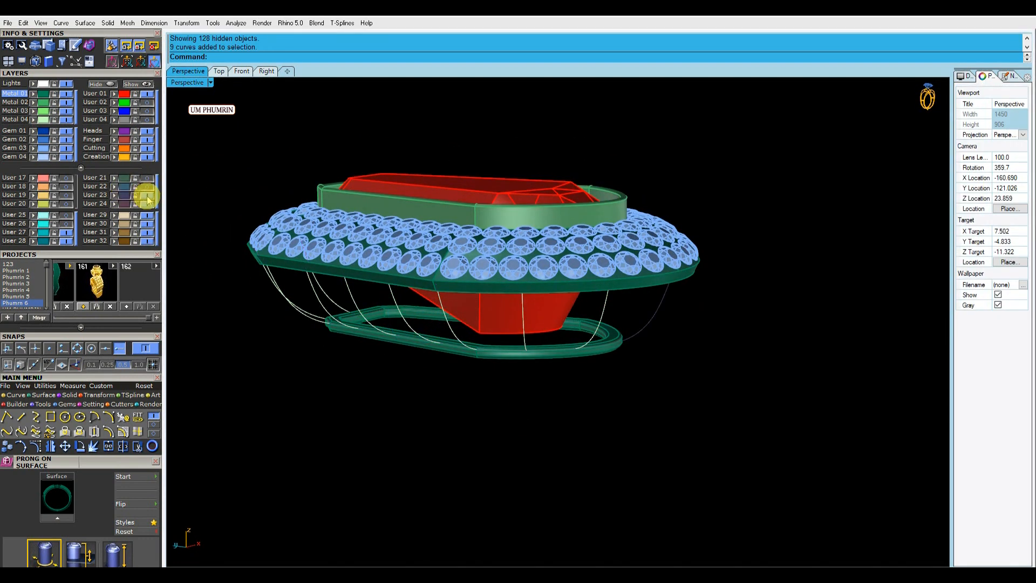
Step: Show the User 22 surface, duplicate its seam edge at the middle of the rounded end, and hide that layer again
{"action": "left_click", "coordinate": [15, 93]}
{"action": "right_click_drag", "start_coordinate": [518, 278], "coordinate": [562, 306]}
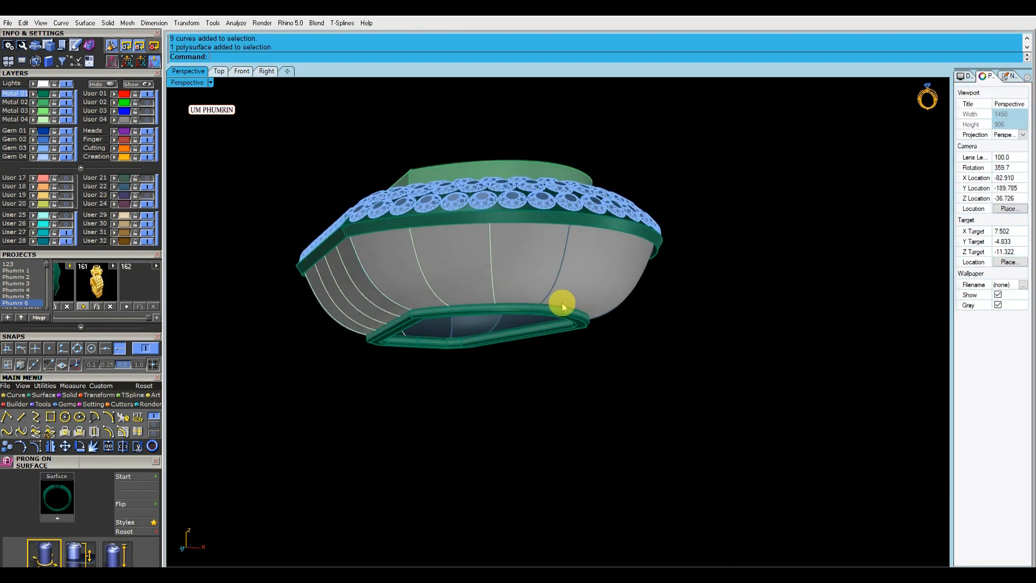
{"action": "scroll", "coordinate": [558, 304], "scroll_direction": "up", "scroll_amount": 3}
{"action": "type", "text": "D1"}
{"action": "key", "text": "Return"}
{"action": "left_click", "coordinate": [605, 322]}
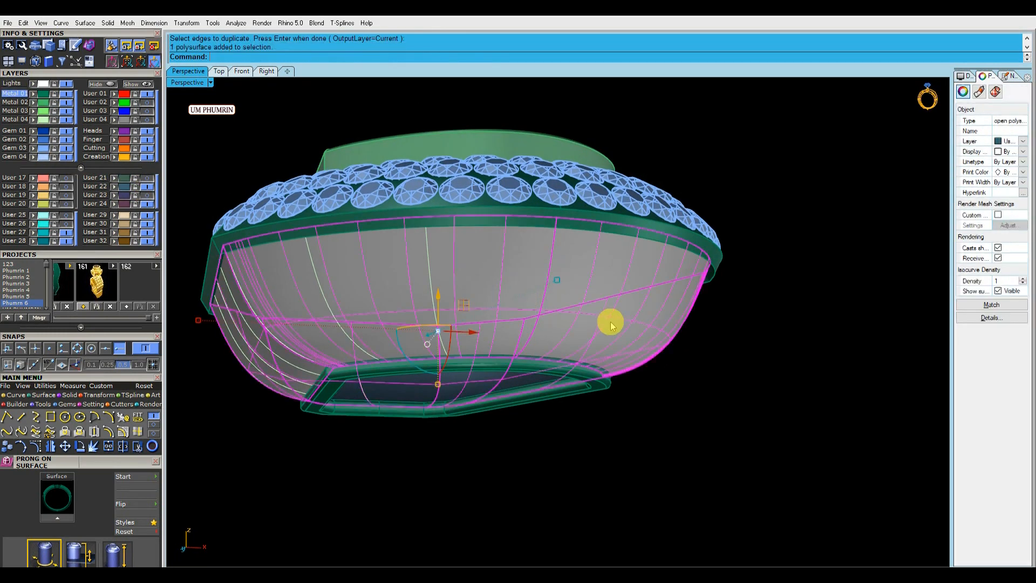
{"action": "left_click", "coordinate": [147, 186]}
Step: Assign the duplicated edge curve to the Metal 04 layer and select it with the nine projected curves
{"action": "right_click_drag", "start_coordinate": [283, 175], "coordinate": [404, 240]}
{"action": "scroll", "coordinate": [406, 241], "scroll_direction": "down", "scroll_amount": 5}
{"action": "left_click", "coordinate": [562, 306]}
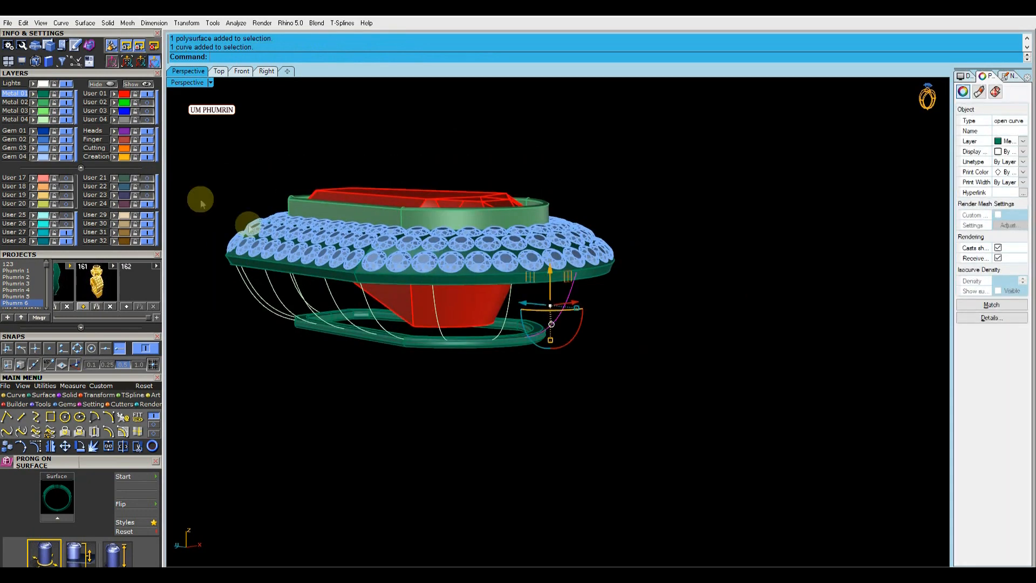
{"action": "left_click", "coordinate": [33, 120]}
{"action": "right_click_drag", "start_coordinate": [270, 216], "coordinate": [494, 243]}
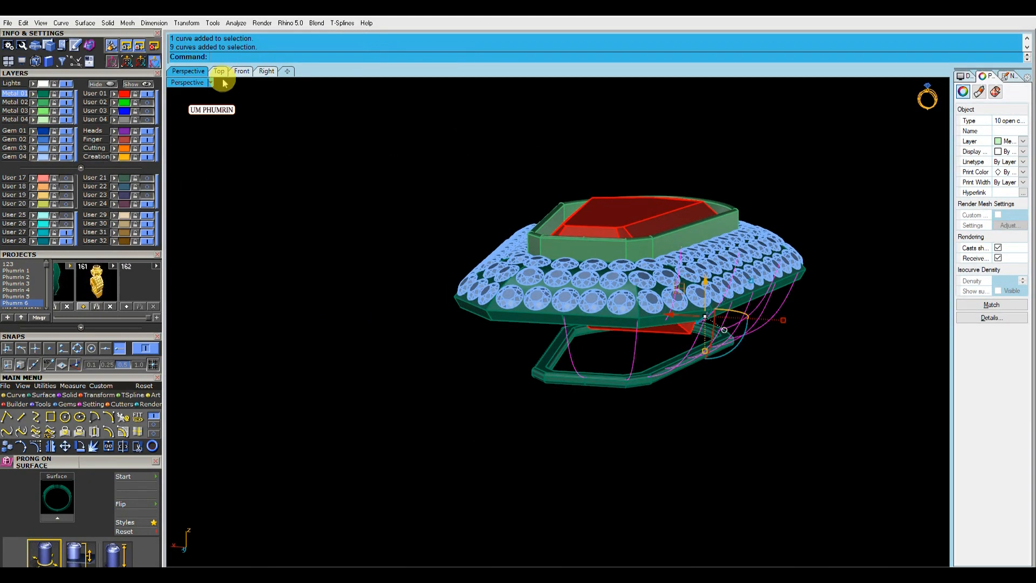
Step: Hide all other pendant parts to isolate the ten rib curves
{"action": "left_click", "coordinate": [107, 84]}
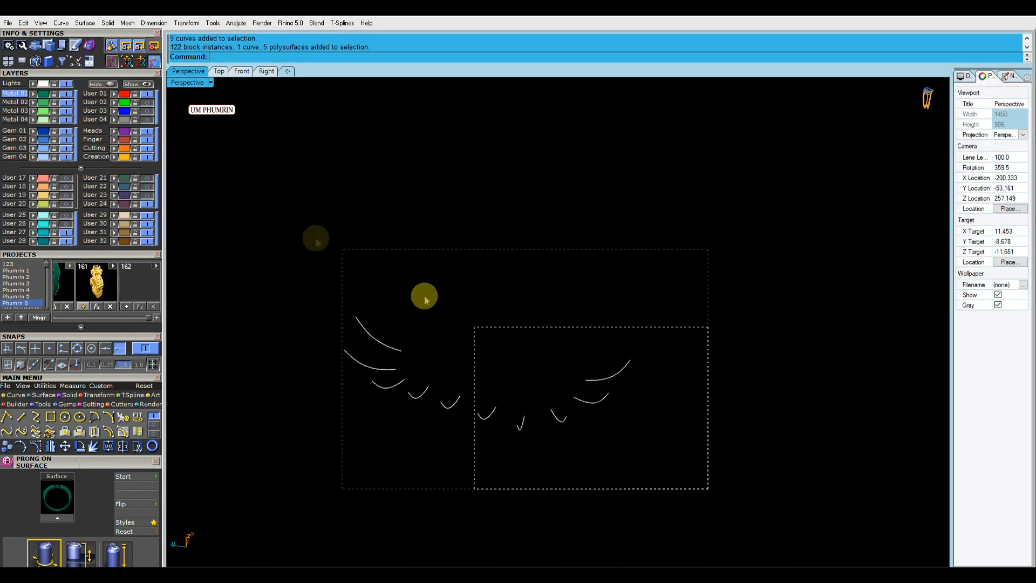
{"action": "left_click_drag", "start_coordinate": [603, 415], "coordinate": [318, 286]}
{"action": "right_click_drag", "start_coordinate": [318, 270], "coordinate": [389, 266]}
{"action": "left_click", "coordinate": [389, 266]}
{"action": "right_click_drag", "start_coordinate": [432, 313], "coordinate": [600, 358]}
{"action": "scroll", "coordinate": [445, 340], "scroll_direction": "up", "scroll_amount": 5}
{"action": "left_click", "coordinate": [459, 357]}
{"action": "type", "text": "Pipe"}
{"action": "key", "text": "Return"}
{"action": "scroll", "coordinate": [459, 350], "scroll_direction": "up", "scroll_amount": 5}
{"action": "key", "text": "Escape"}
{"action": "scroll", "coordinate": [464, 329], "scroll_direction": "down", "scroll_amount": 7}
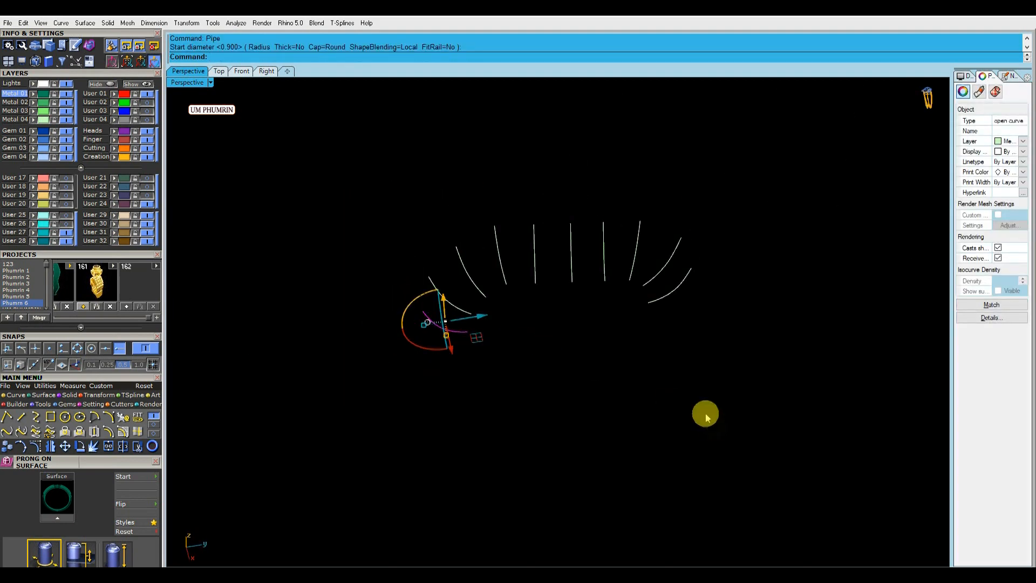
Step: Create round-capped pipes of 0.9 diameter along all ten rib curves
{"action": "left_click_drag", "start_coordinate": [715, 430], "coordinate": [424, 253]}
{"action": "right_click_drag", "start_coordinate": [431, 270], "coordinate": [467, 341]}
{"action": "key", "text": "Return"}
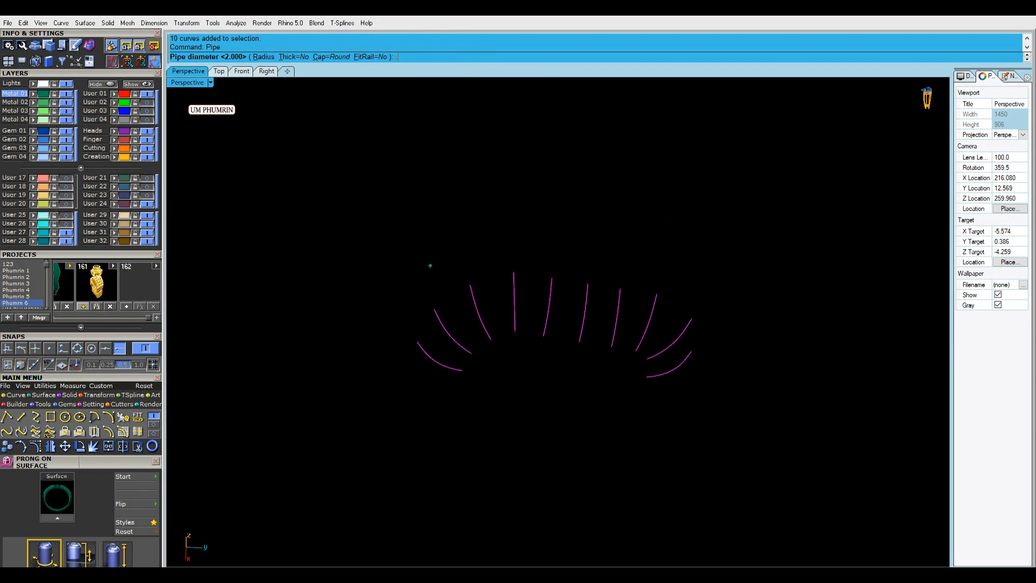
{"action": "type", "text": ".9"}
{"action": "key", "text": "Return"}
Step: Mirror the side pipes across the pendant's centreline and group all the pipes
{"action": "right_click_drag", "start_coordinate": [426, 255], "coordinate": [568, 316]}
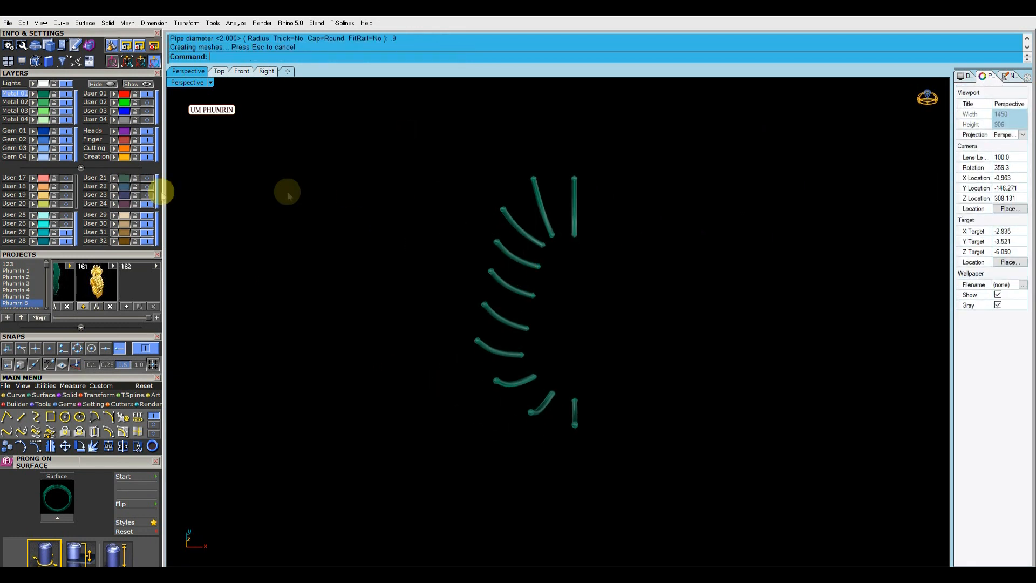
{"action": "left_click_drag", "start_coordinate": [425, 195], "coordinate": [425, 193]}
{"action": "key", "text": "ctrl+m"}
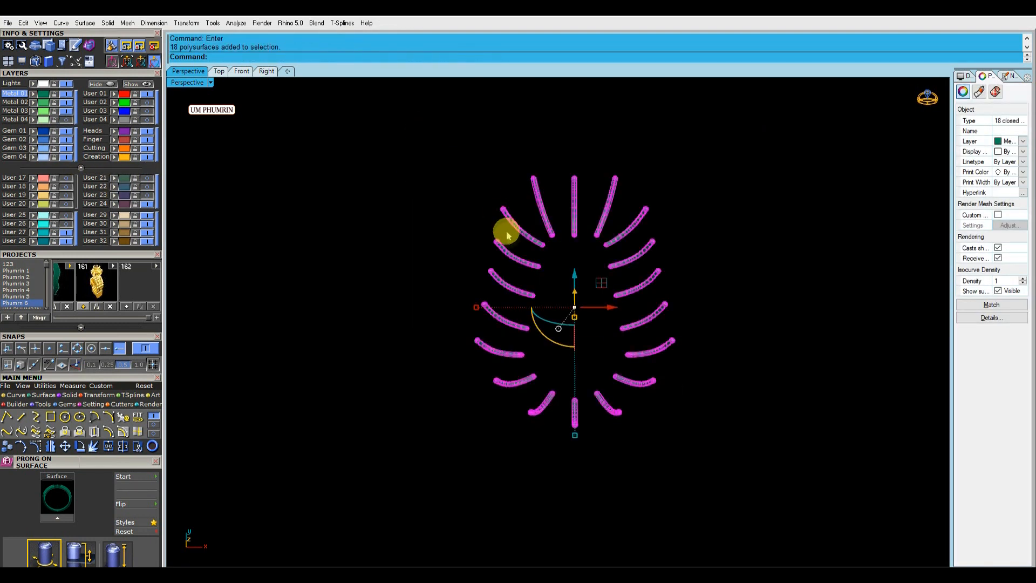
{"action": "left_click", "coordinate": [393, 197]}
Step: Show all hidden pendant parts together with the new rib pipes
{"action": "left_click", "coordinate": [146, 84]}
{"action": "right_click_drag", "start_coordinate": [599, 302], "coordinate": [481, 185]}
{"action": "scroll", "coordinate": [648, 270], "scroll_direction": "up", "scroll_amount": 4}
{"action": "right_click_drag", "start_coordinate": [637, 237], "coordinate": [389, 157]}
{"action": "scroll", "coordinate": [661, 252], "scroll_direction": "down", "scroll_amount": 4}
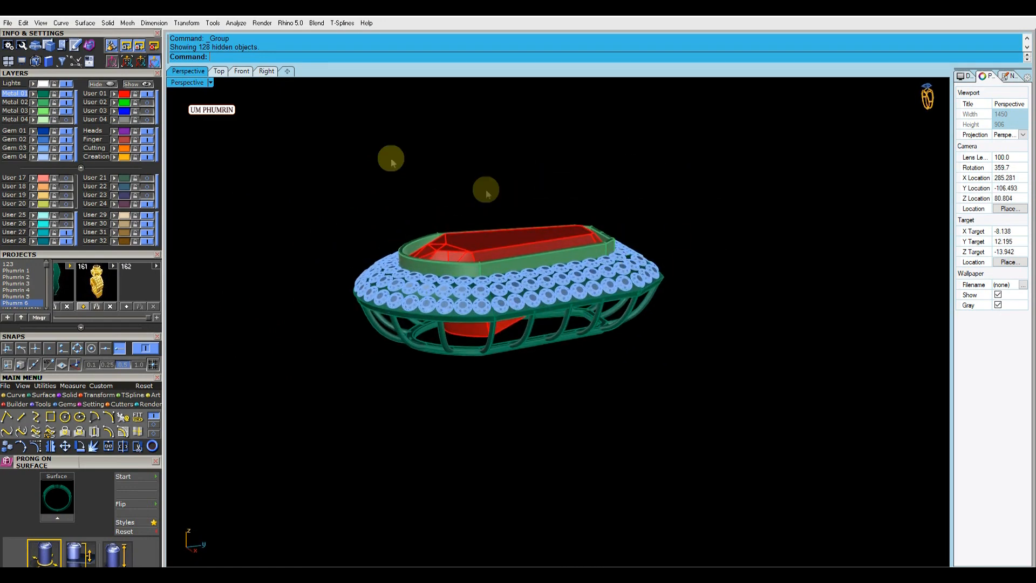
Step: Set the perspective view's display mode to Working Shade and inspect the pendant from above and below
{"action": "left_click", "coordinate": [198, 84]}
{"action": "left_click", "coordinate": [292, 419]}
{"action": "right_click_drag", "start_coordinate": [485, 322], "coordinate": [580, 339]}
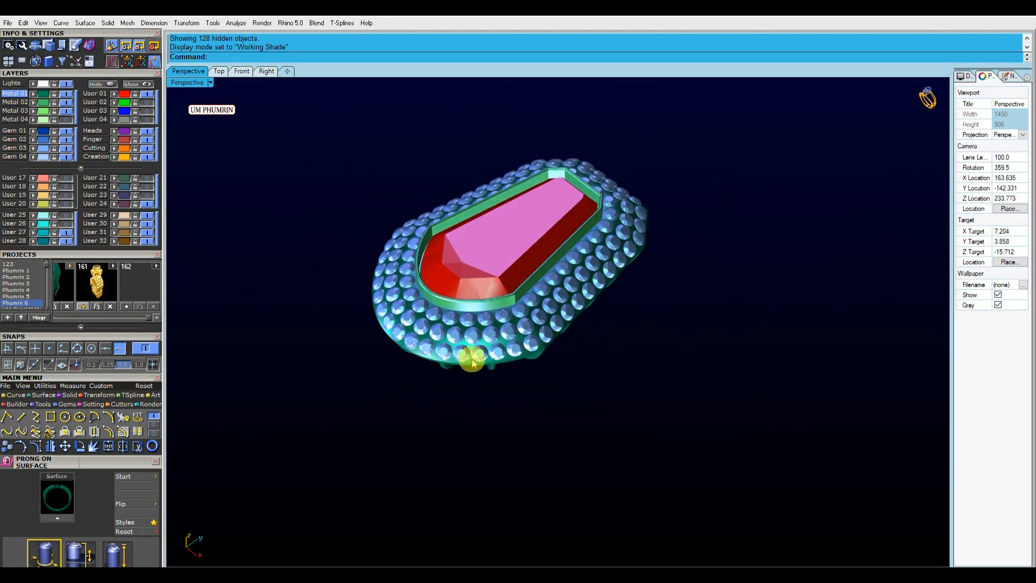
{"action": "right_click_drag", "start_coordinate": [473, 363], "coordinate": [669, 214]}
{"action": "right_click_drag", "start_coordinate": [619, 300], "coordinate": [652, 233]}
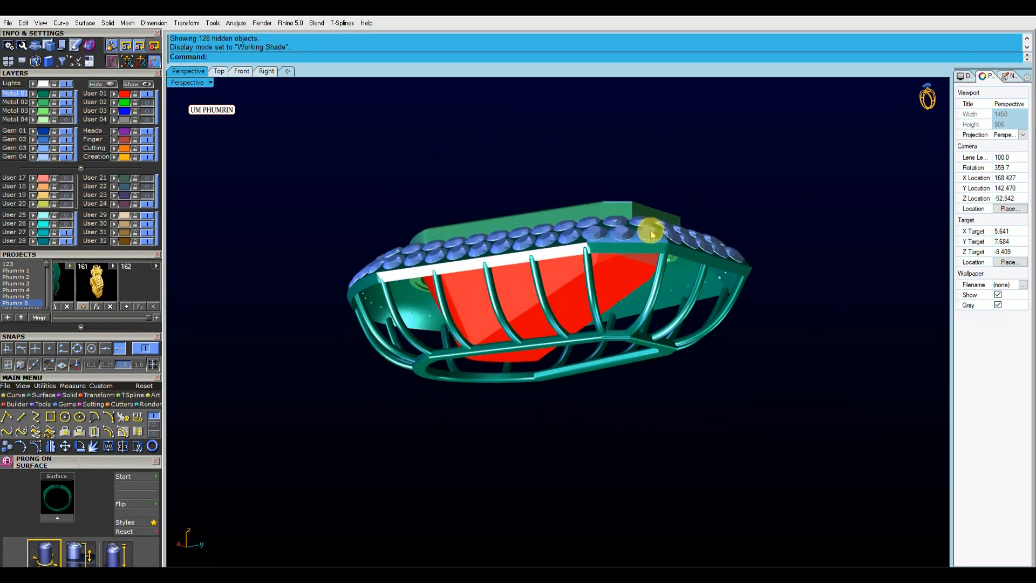
{"action": "right_click_drag", "start_coordinate": [745, 210], "coordinate": [717, 393]}
{"action": "scroll", "coordinate": [597, 342], "scroll_direction": "up", "scroll_amount": 6}
{"action": "scroll", "coordinate": [668, 218], "scroll_direction": "down", "scroll_amount": 5}
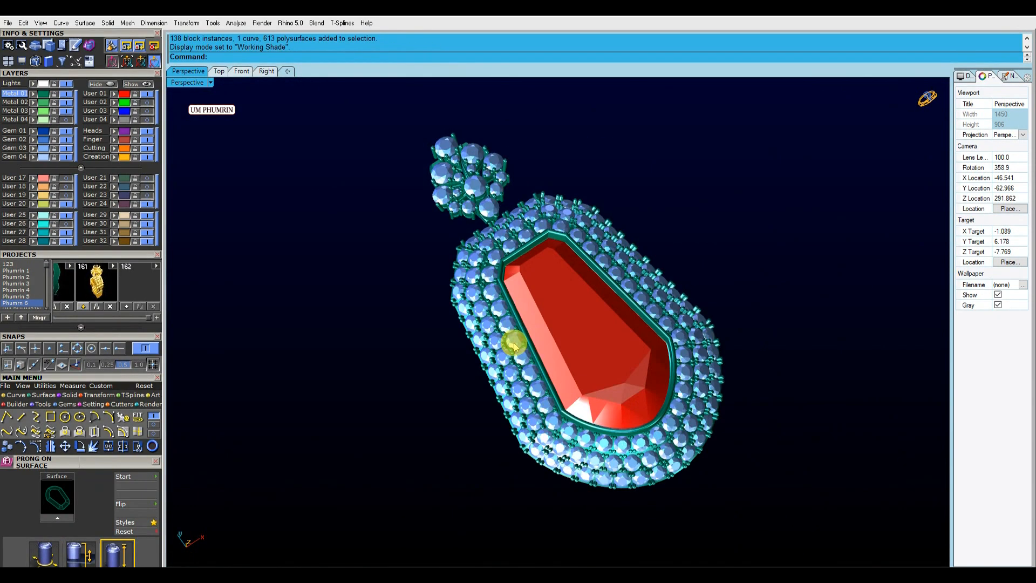
Step: Try the Plastic display mode in the Top viewport and switch that viewport to Working Shade
{"action": "right_click_drag", "start_coordinate": [514, 343], "coordinate": [527, 360]}
{"action": "left_click", "coordinate": [219, 71]}
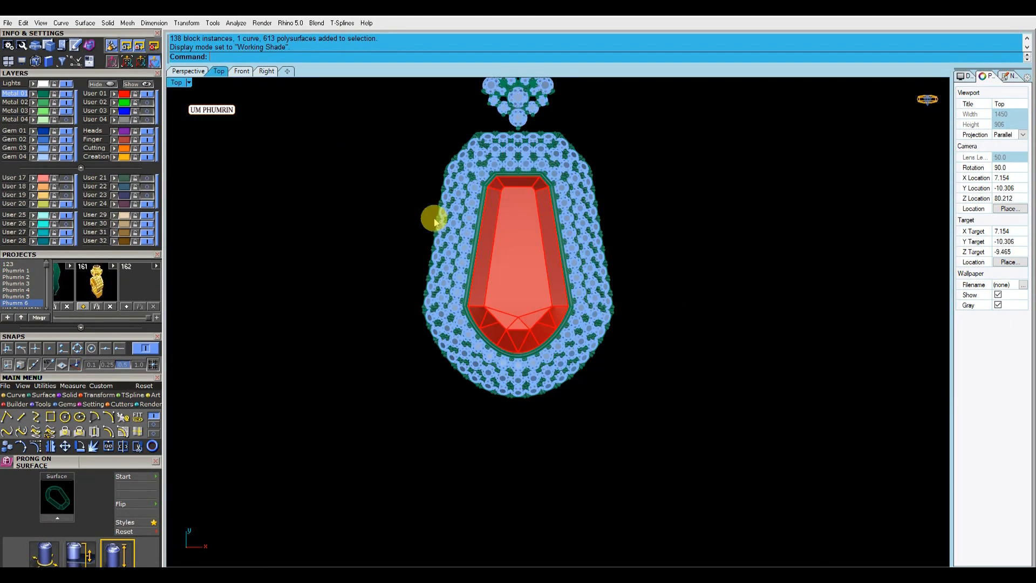
{"action": "left_click", "coordinate": [182, 85]}
{"action": "left_click", "coordinate": [243, 322]}
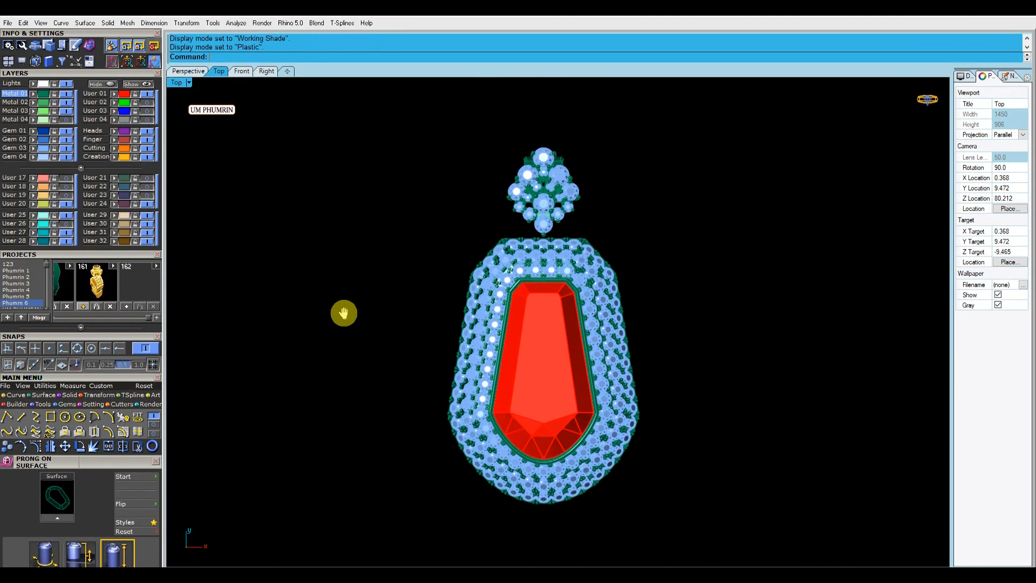
{"action": "left_click", "coordinate": [180, 84]}
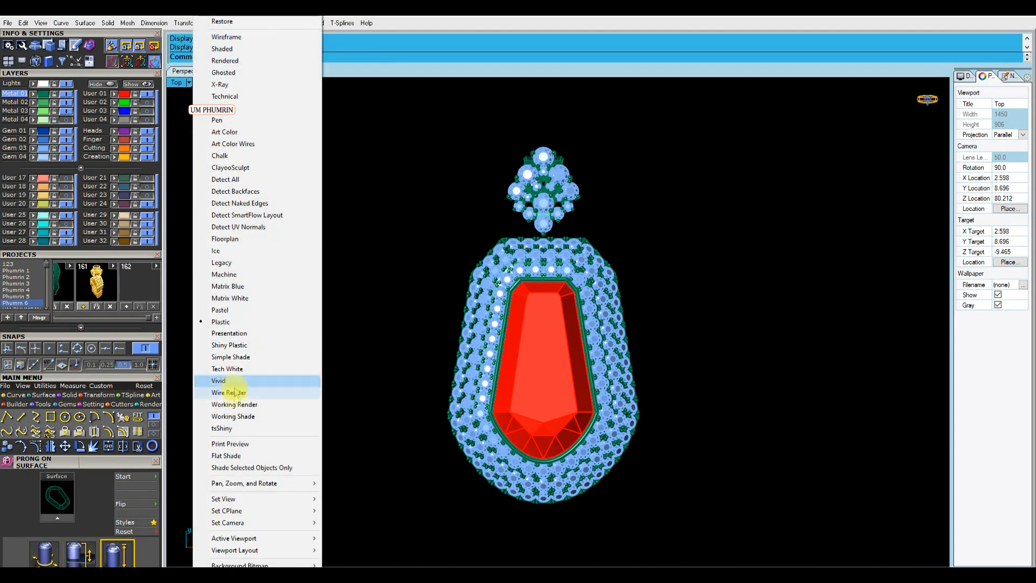
{"action": "left_click", "coordinate": [294, 387]}
Step: Examine the finished pendant and its bail from the side and from above in the perspective view
{"action": "left_click", "coordinate": [189, 72]}
{"action": "right_click_drag", "start_coordinate": [379, 215], "coordinate": [423, 246]}
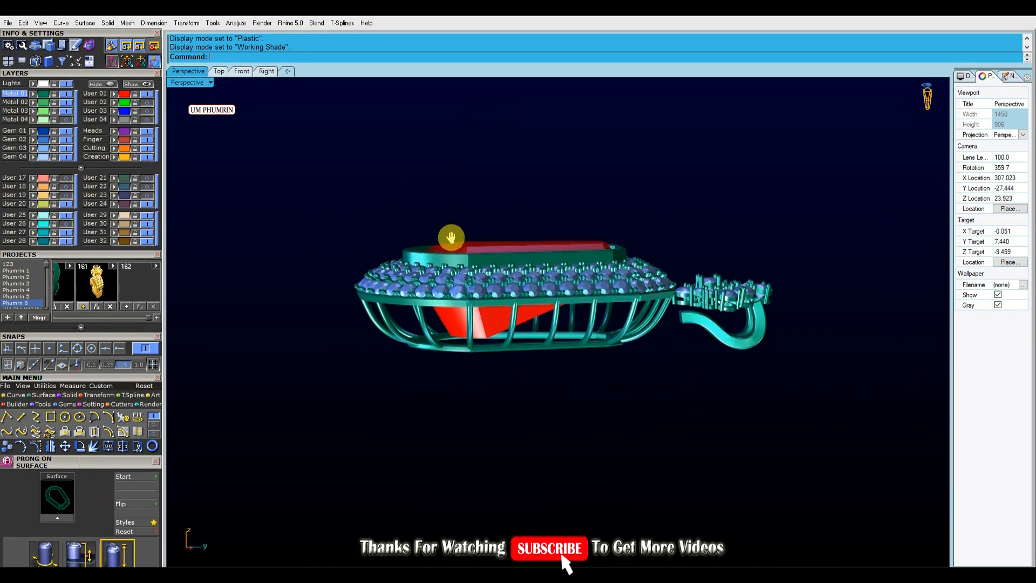
{"action": "right_click_drag", "start_coordinate": [571, 226], "coordinate": [562, 423]}
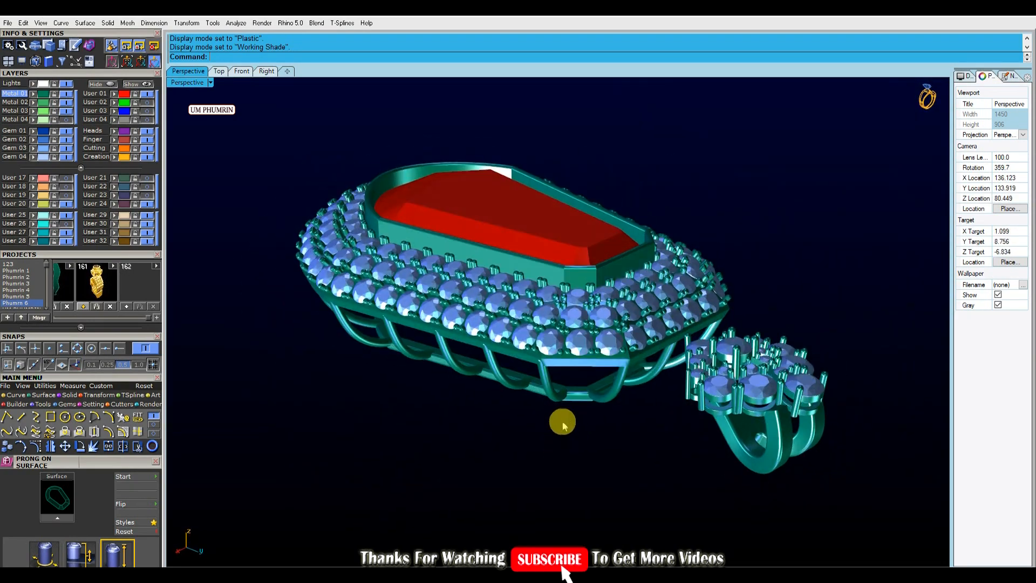